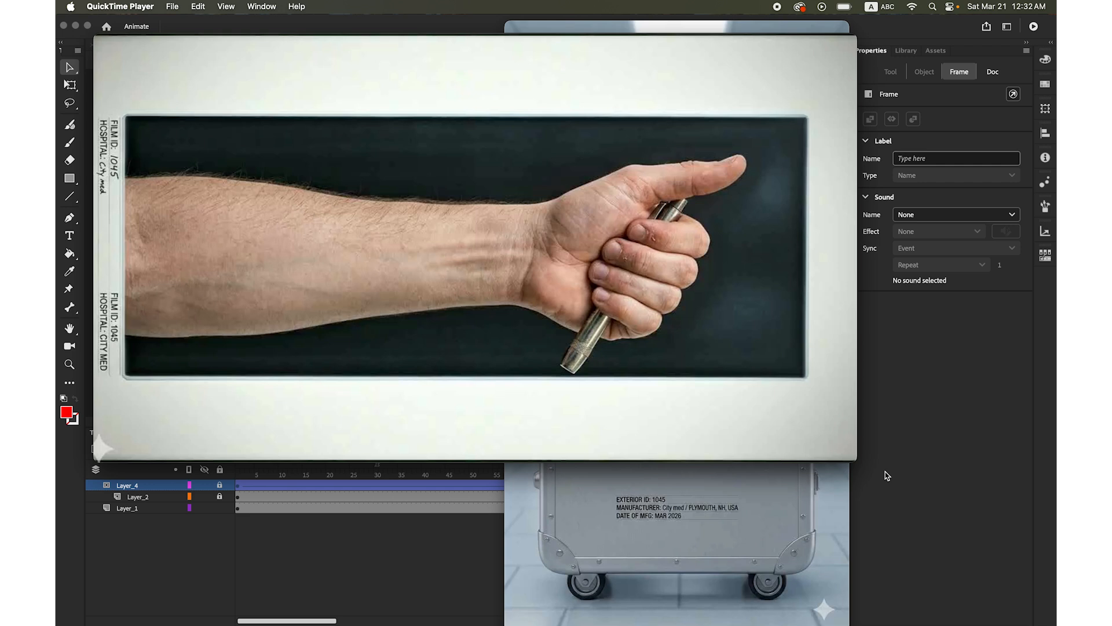
Step: Play the hand.mp4 video to preview the x-ray scan effect on the arm
mouse_move(510, 400)
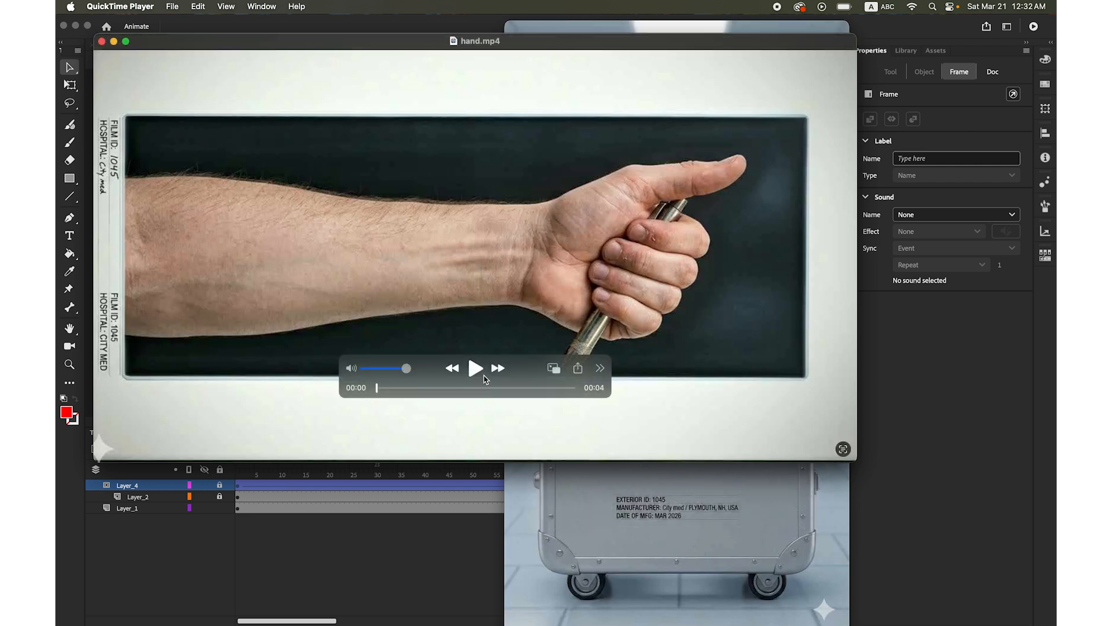
drag(515, 366, 583, 443)
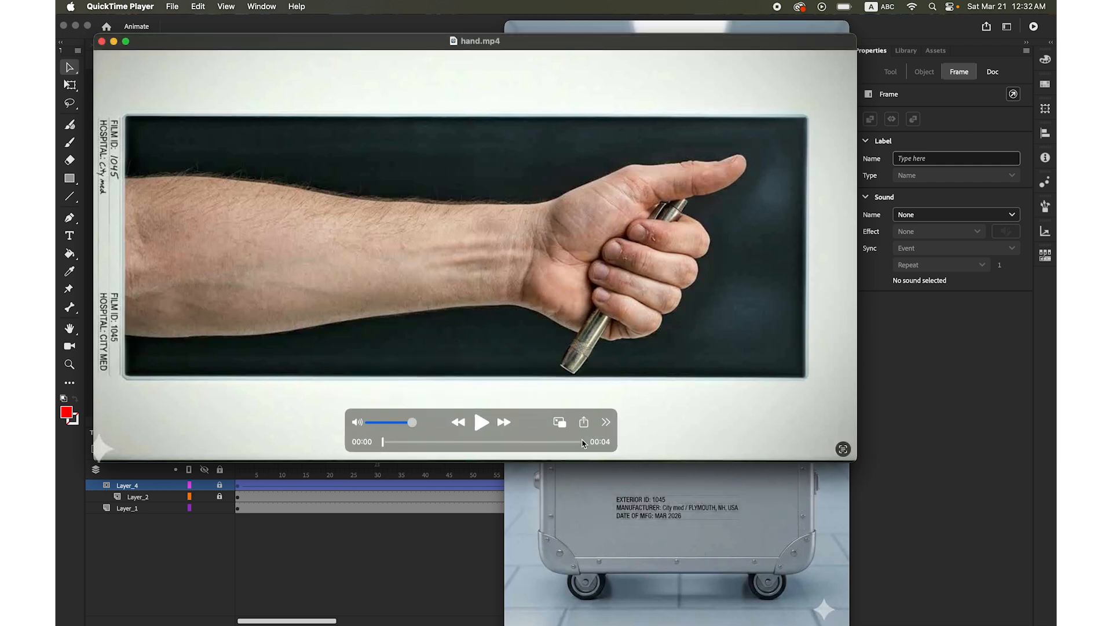
click(481, 422)
mouse_move(521, 473)
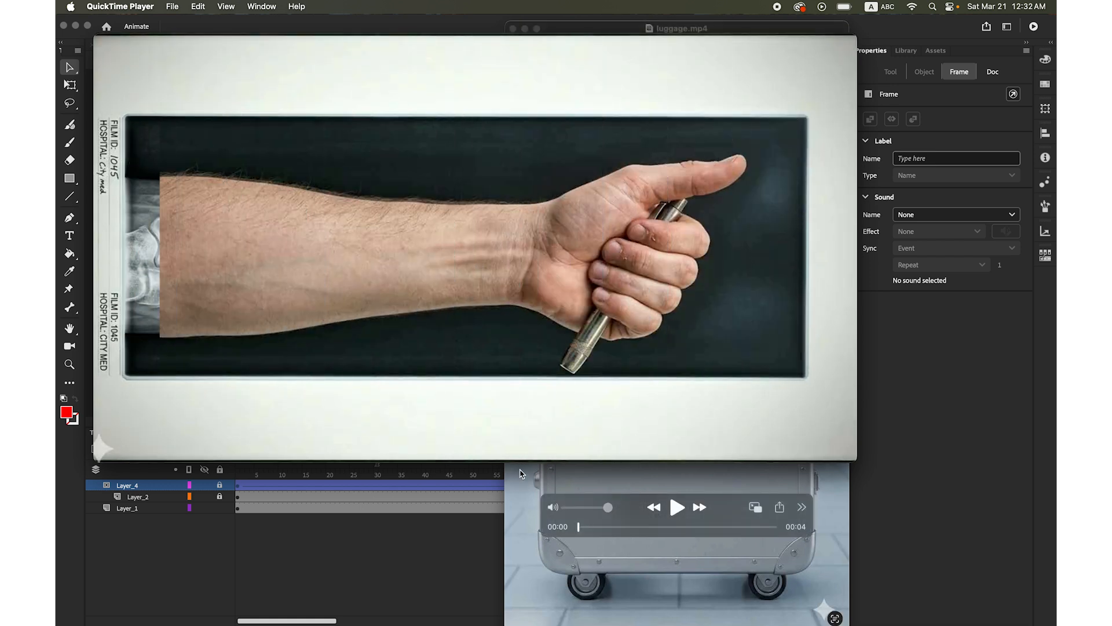
click(482, 422)
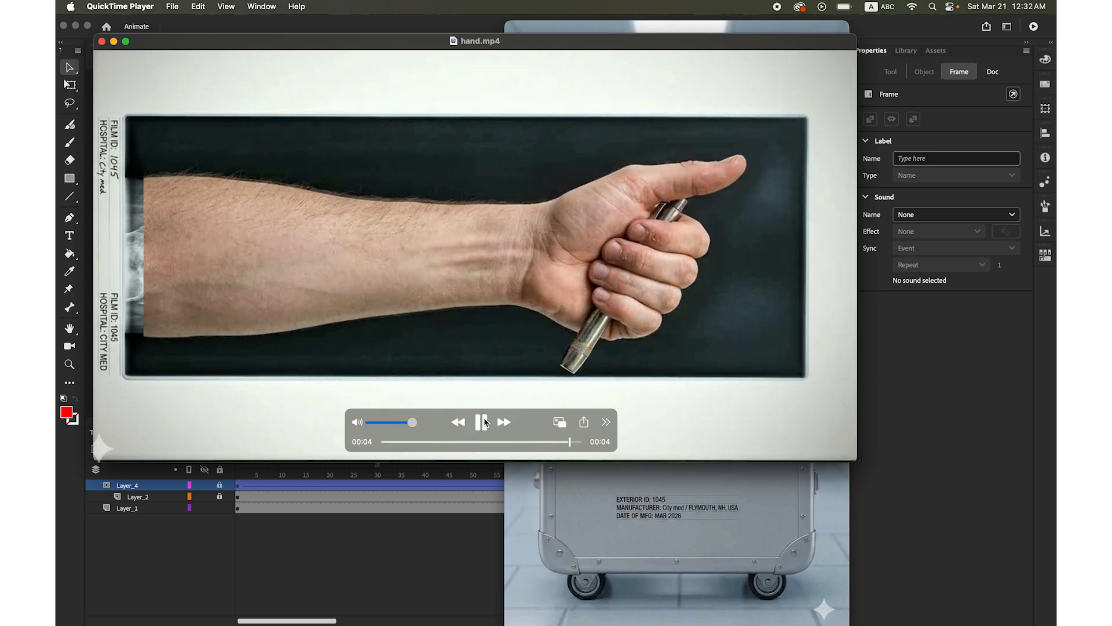
Step: Bring luggage.mp4 to the front and play its scan effect, and replay hand.mp4 for comparison
click(702, 486)
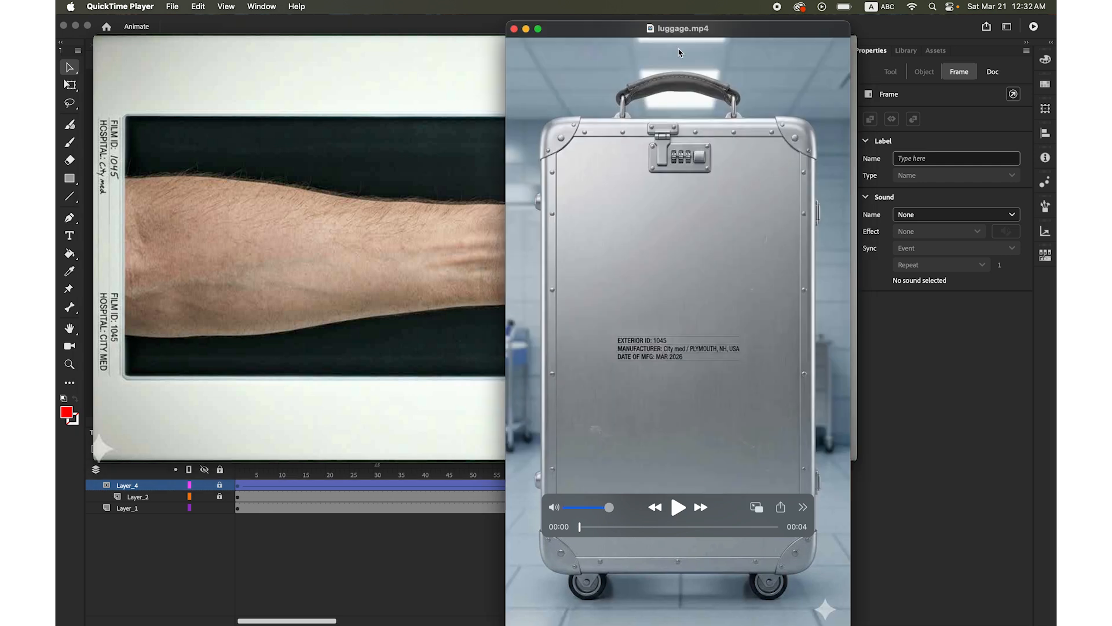
drag(624, 33, 577, 19)
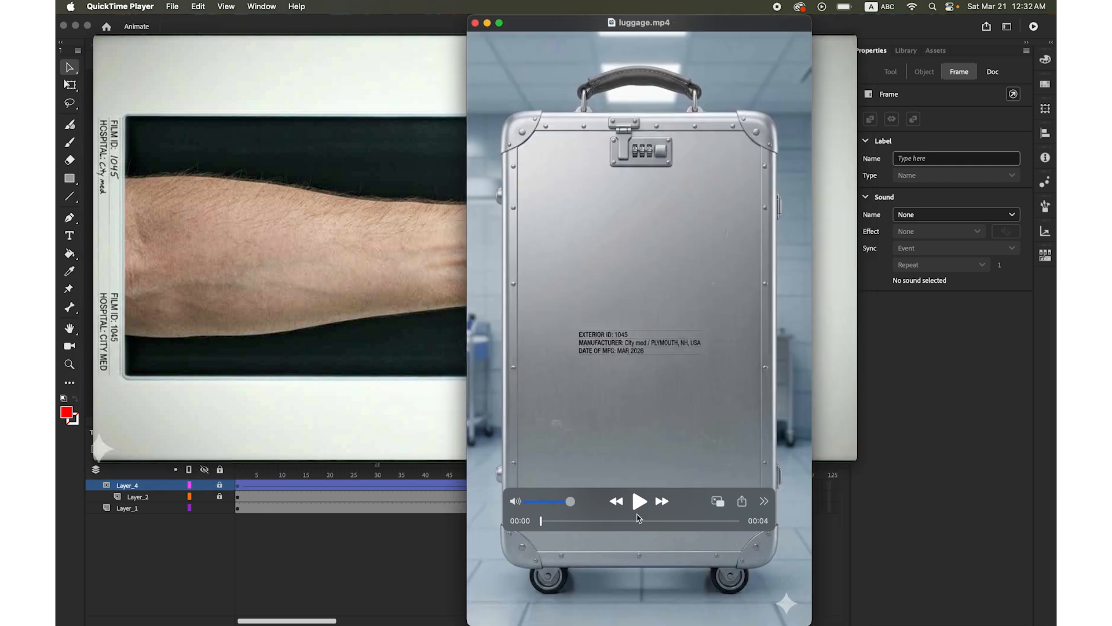
click(640, 502)
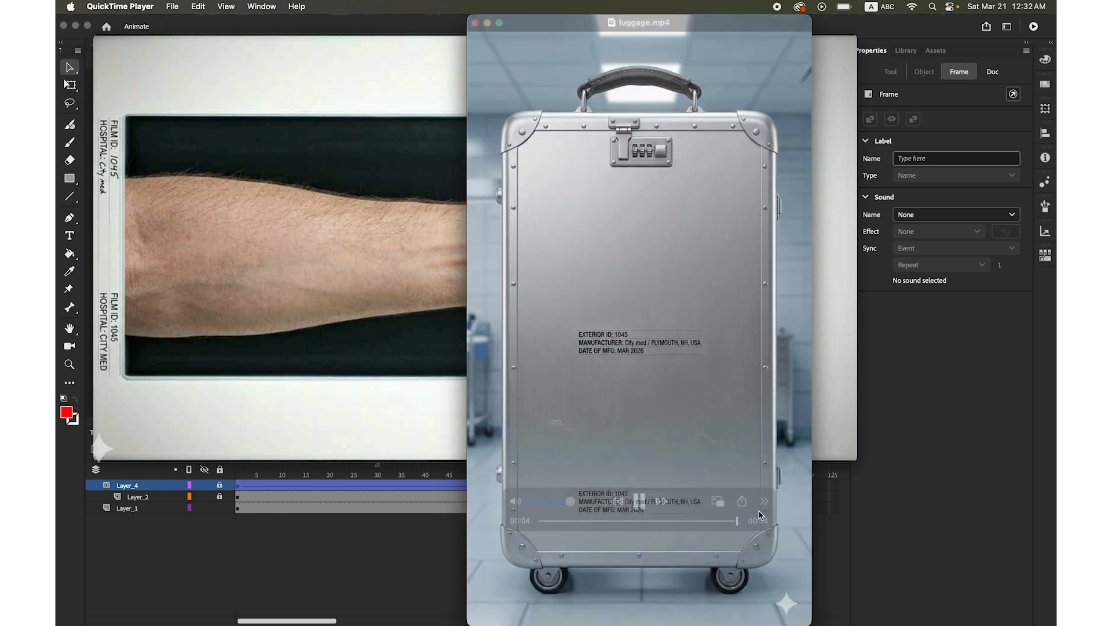
click(640, 502)
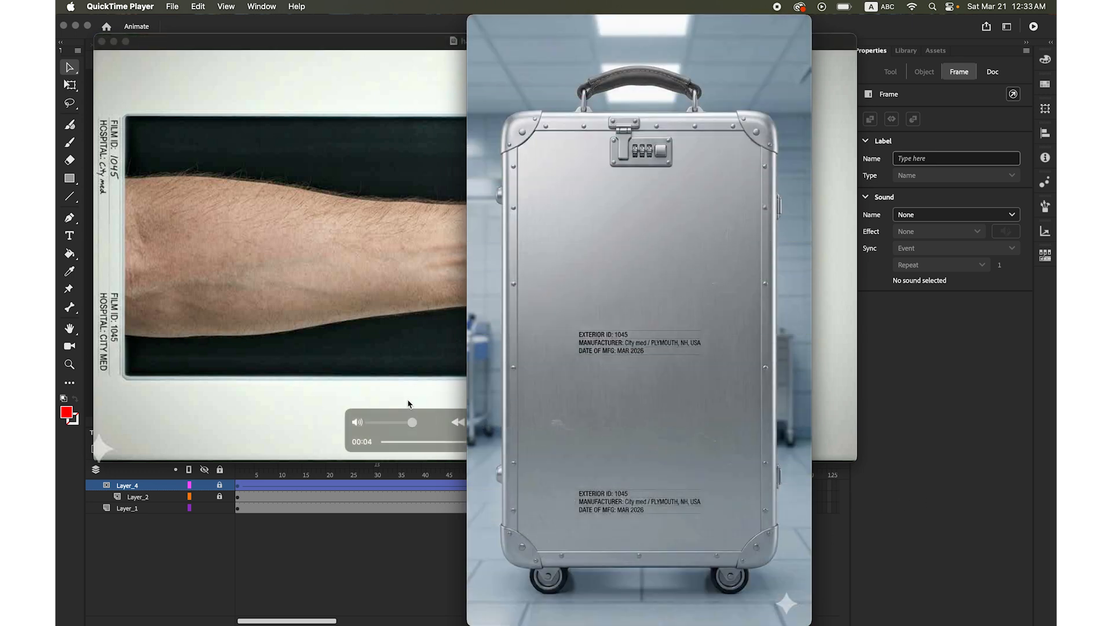
click(374, 389)
click(481, 422)
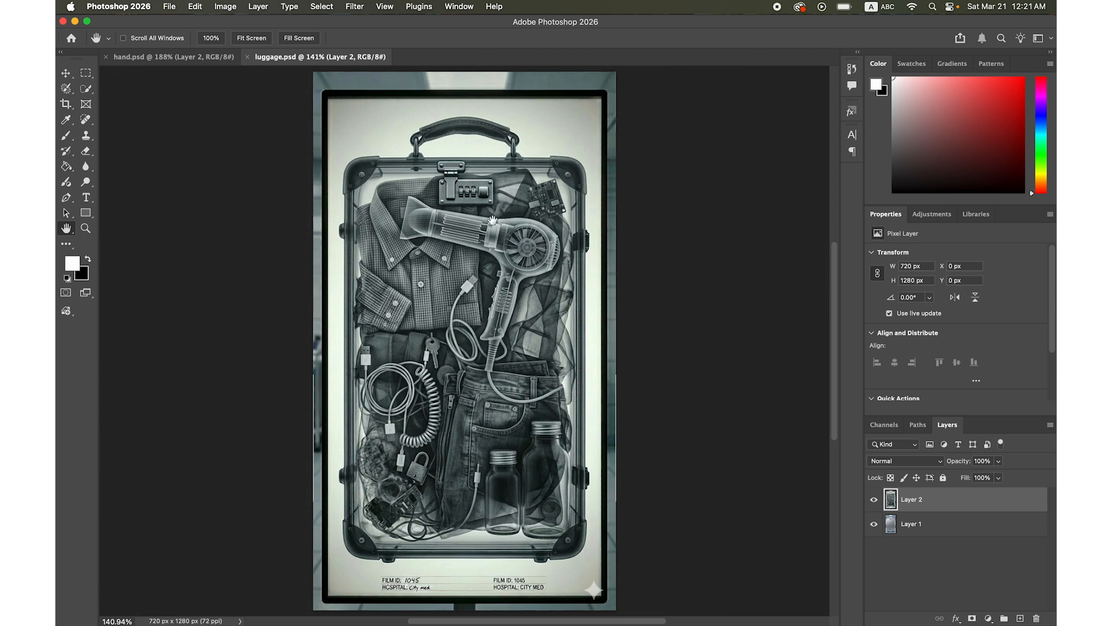
Step: In Photoshop, hide and reshow Layer 2 of luggage.psd to compare the x-ray image with the suitcase photo
drag(948, 425, 663, 106)
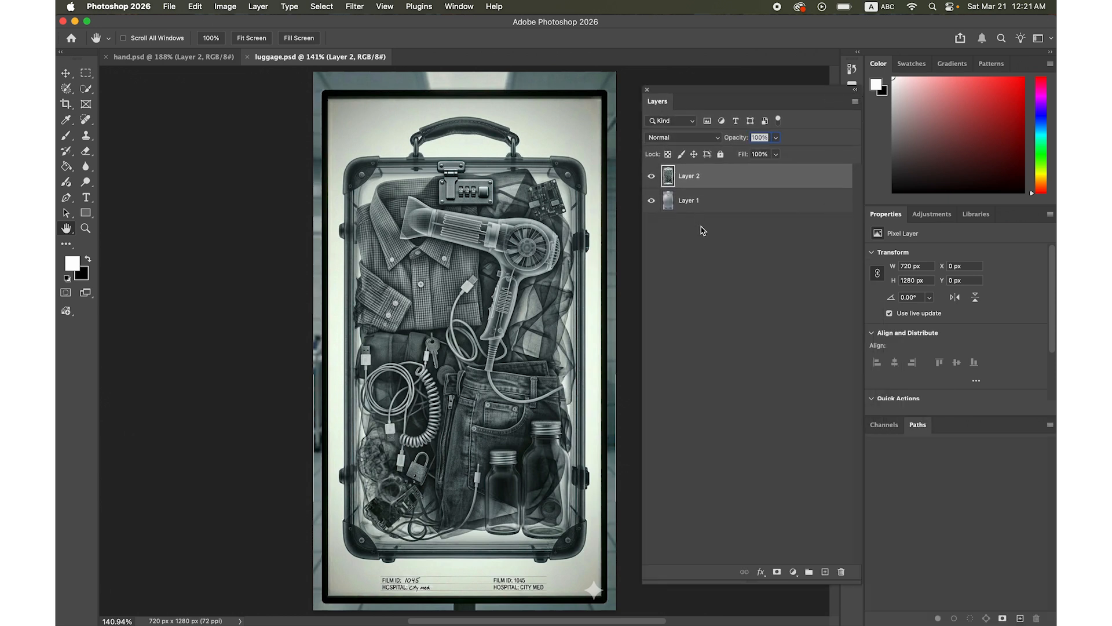
click(651, 176)
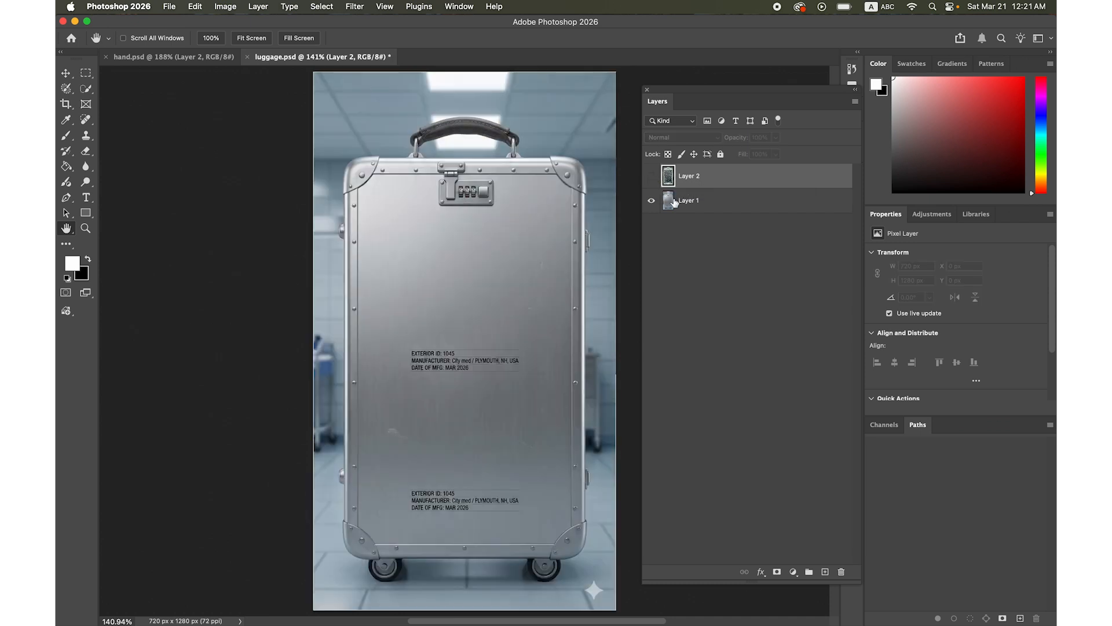
click(652, 176)
Step: Switch to hand.psd and toggle Layer 2's visibility to compare the x-ray image with the arm photo
click(182, 57)
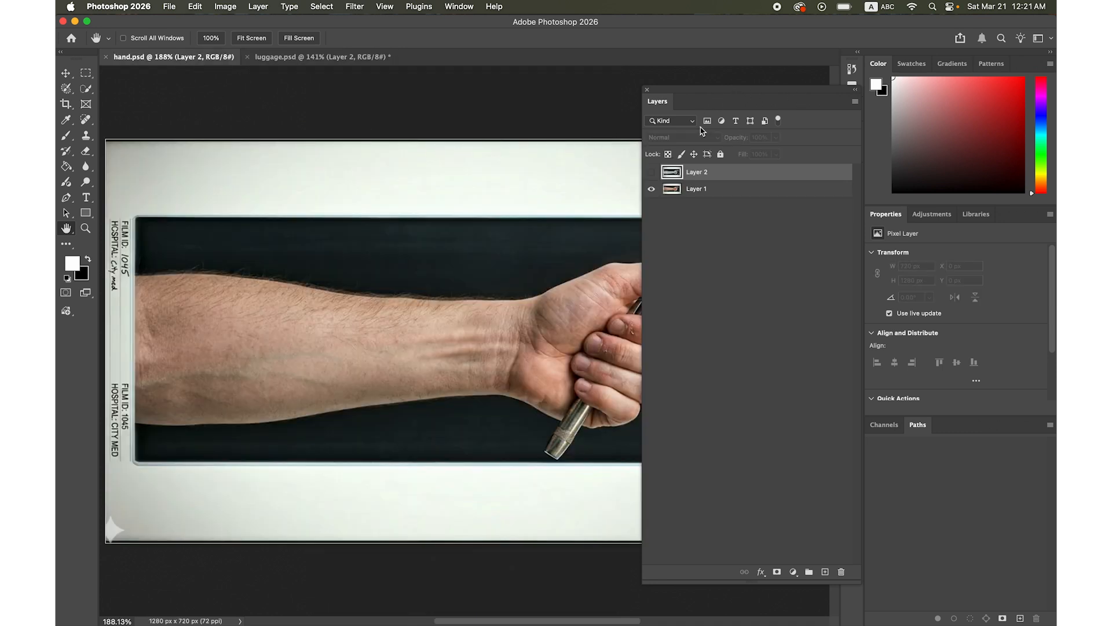
drag(693, 93, 958, 442)
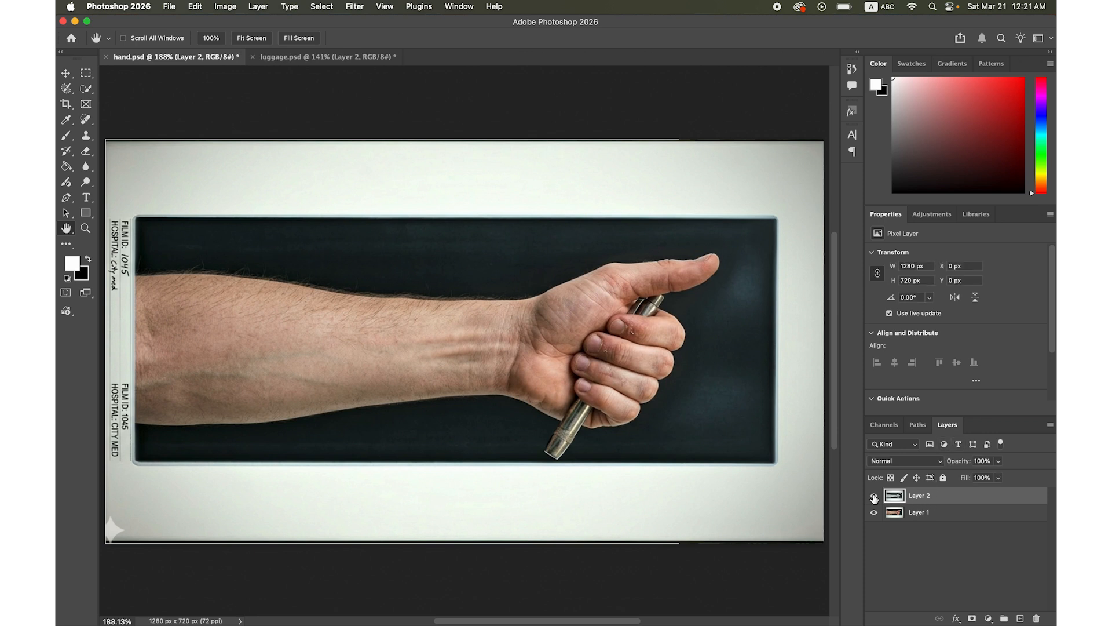
click(874, 495)
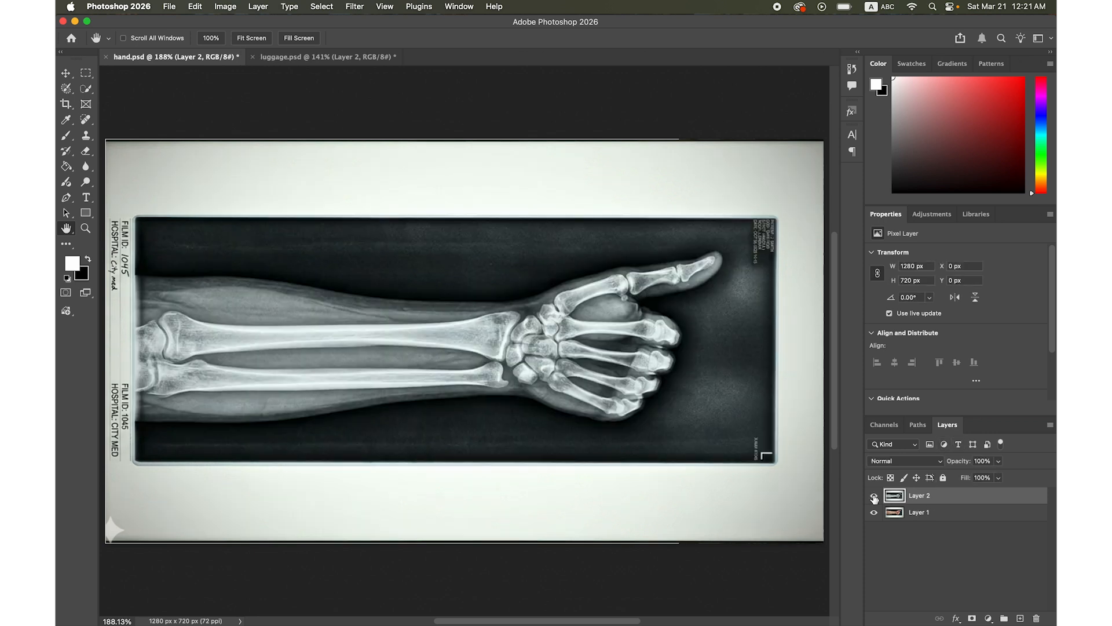
click(874, 496)
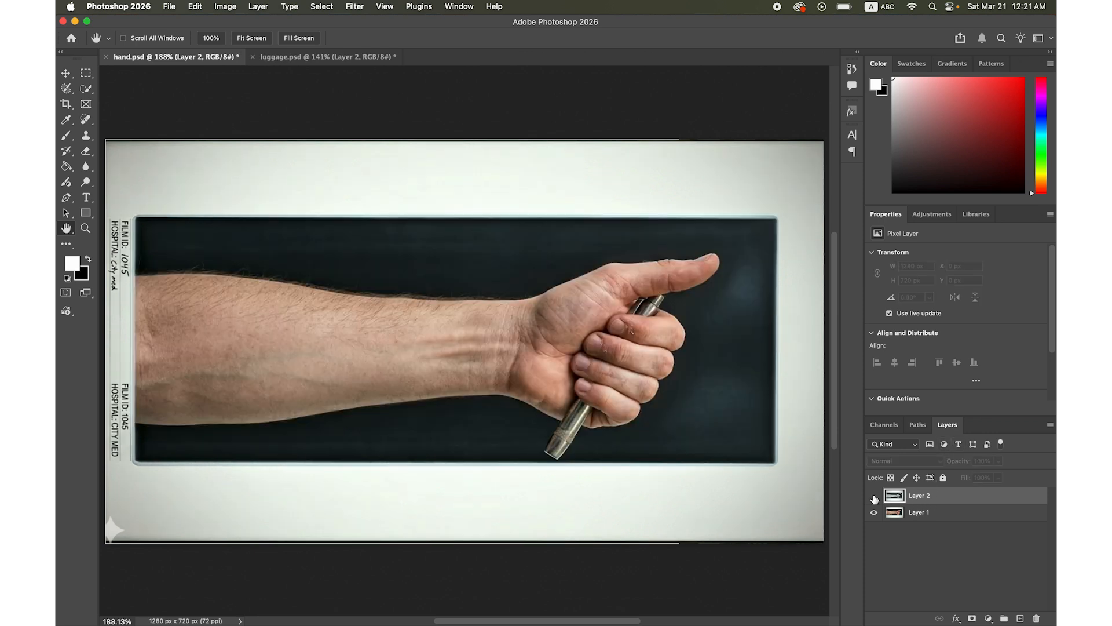
click(874, 496)
Step: Switch to Adobe Animate and create an HD 1280 x 720 HTML5 Canvas document at 30 fps
mouse_move(335, 624)
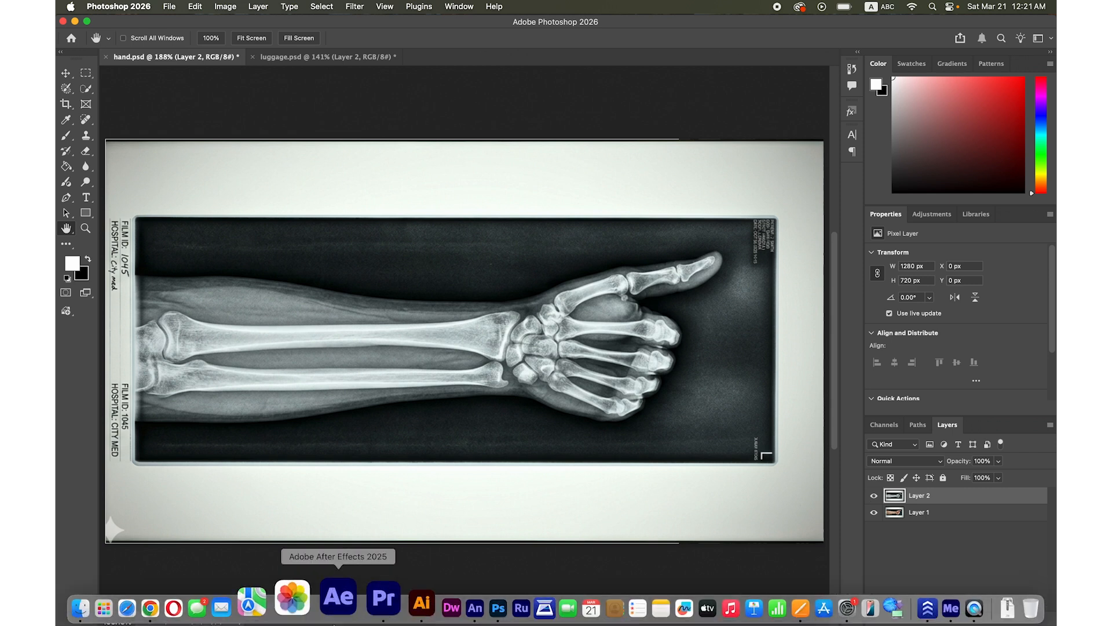
click(435, 609)
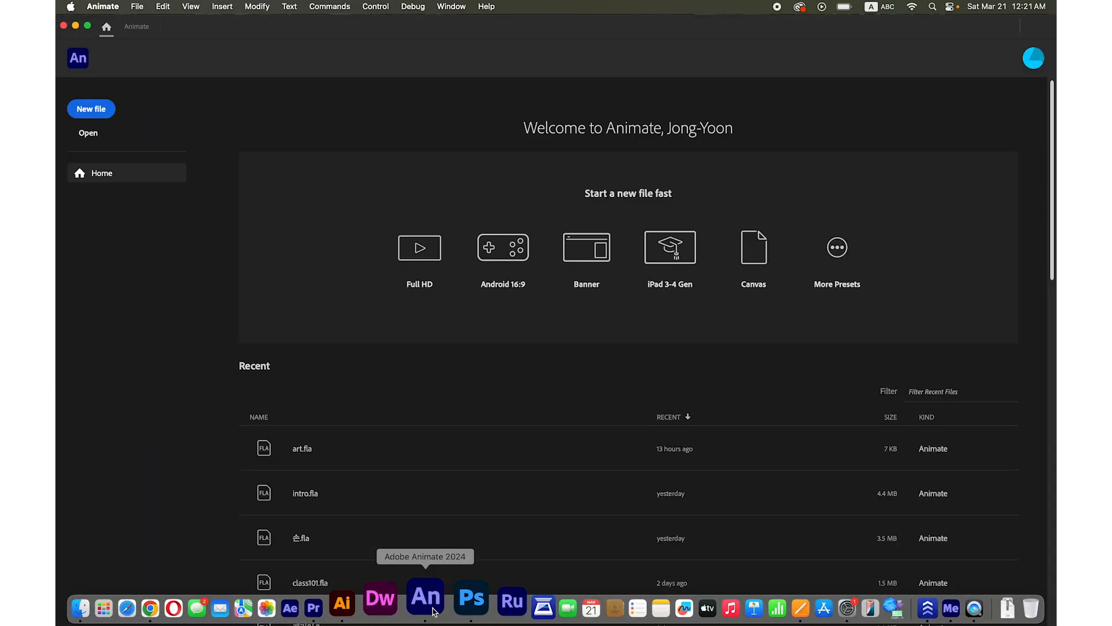
click(102, 111)
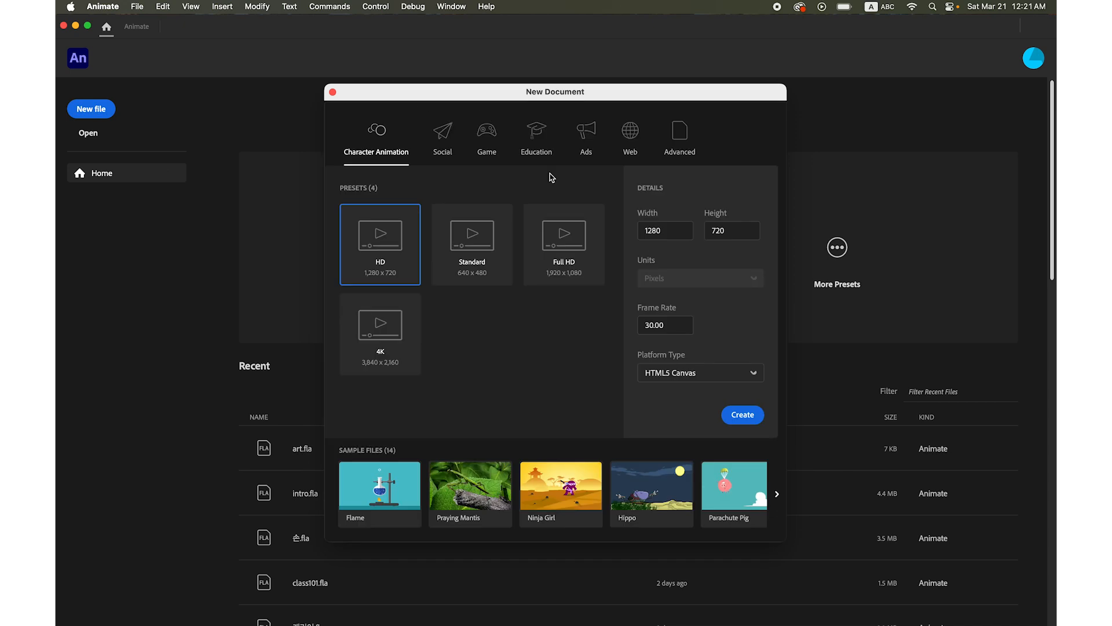
click(689, 231)
key(Tab)
click(676, 328)
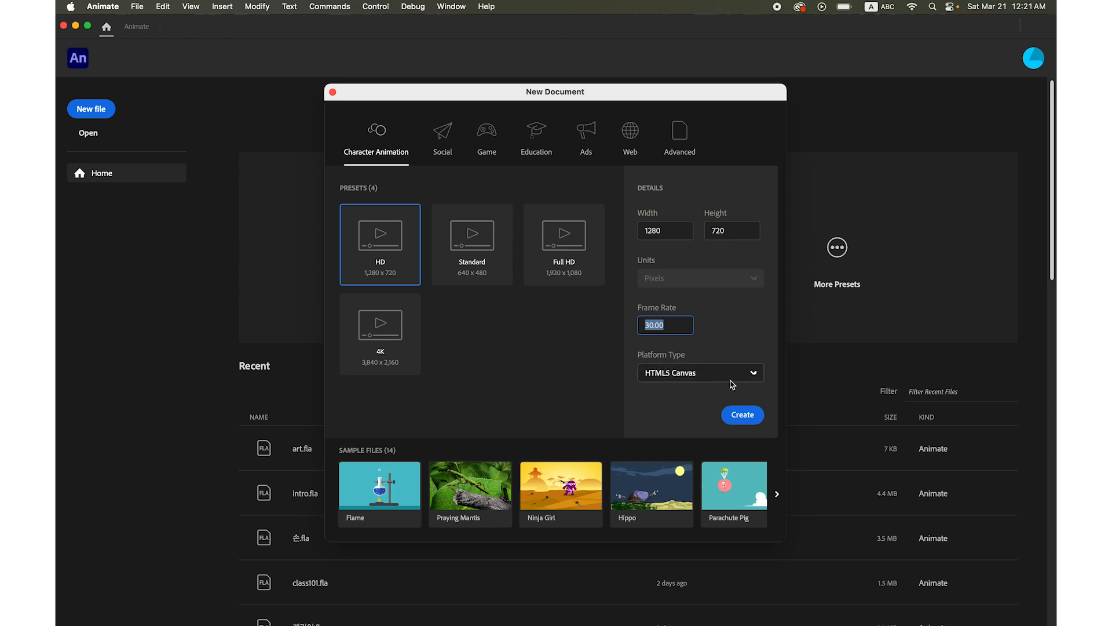
click(744, 416)
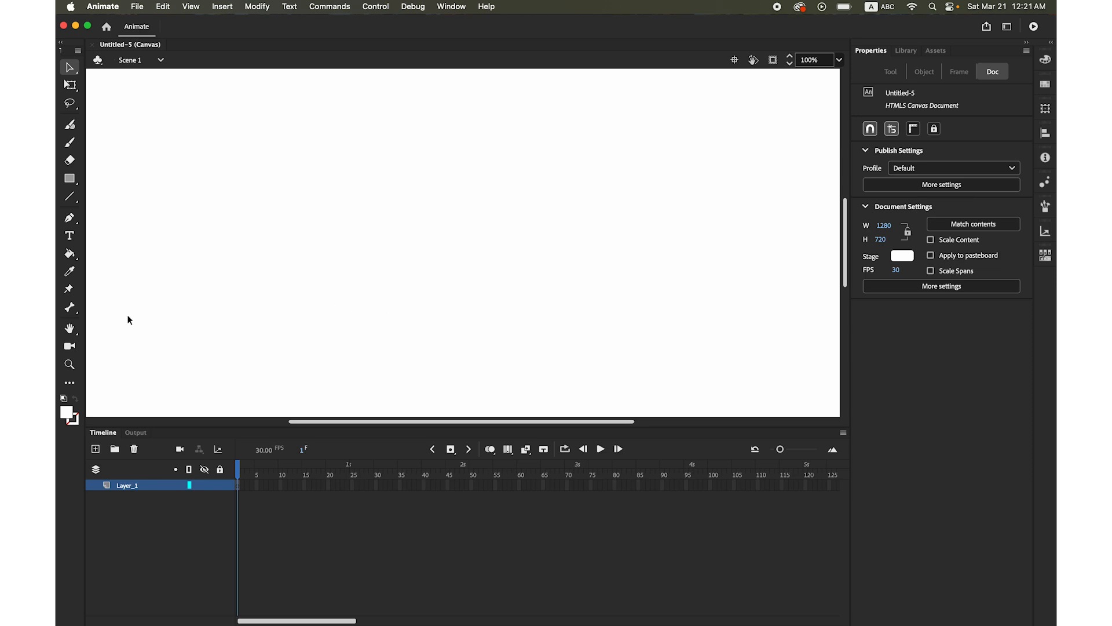
Step: Choose hand.psd from the X-Ray effect folder for import to the stage
double_click(69, 330)
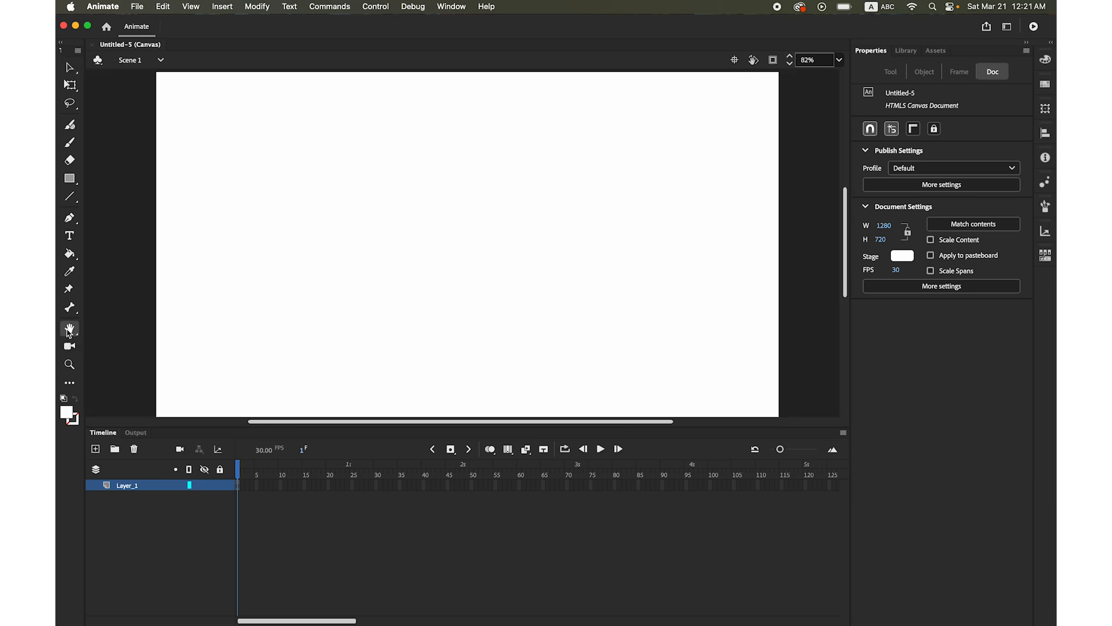
click(136, 5)
mouse_move(193, 190)
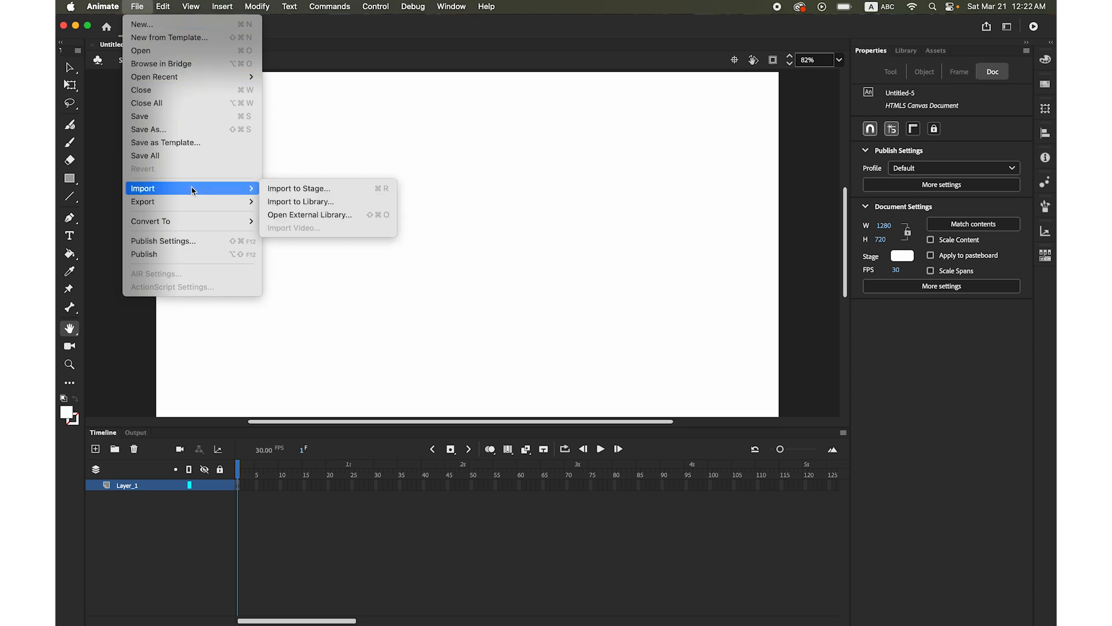
click(303, 191)
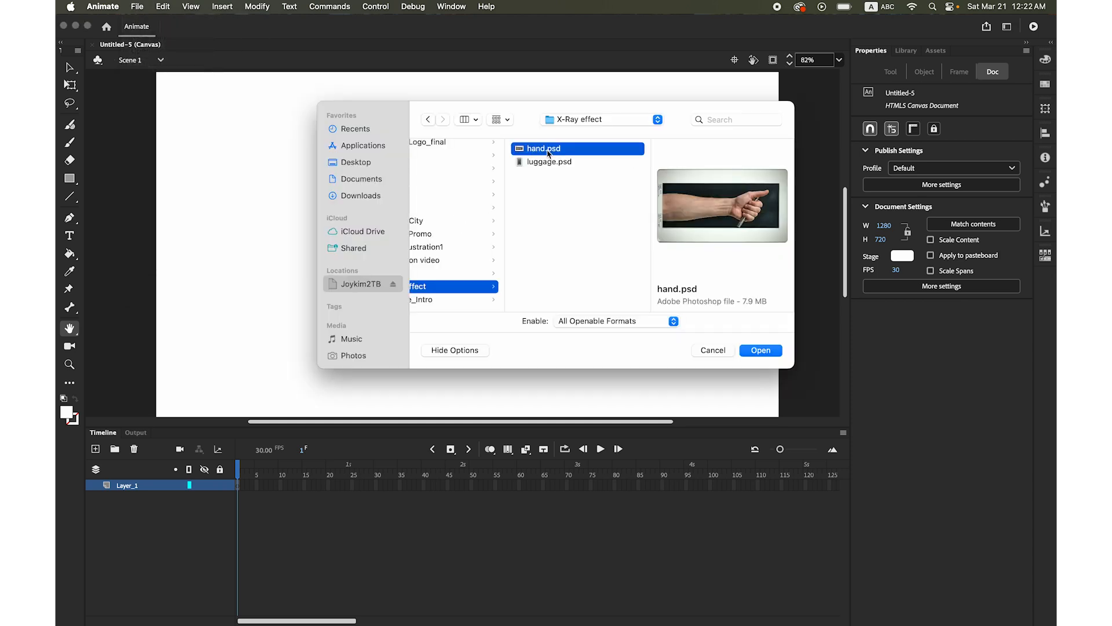
click(761, 351)
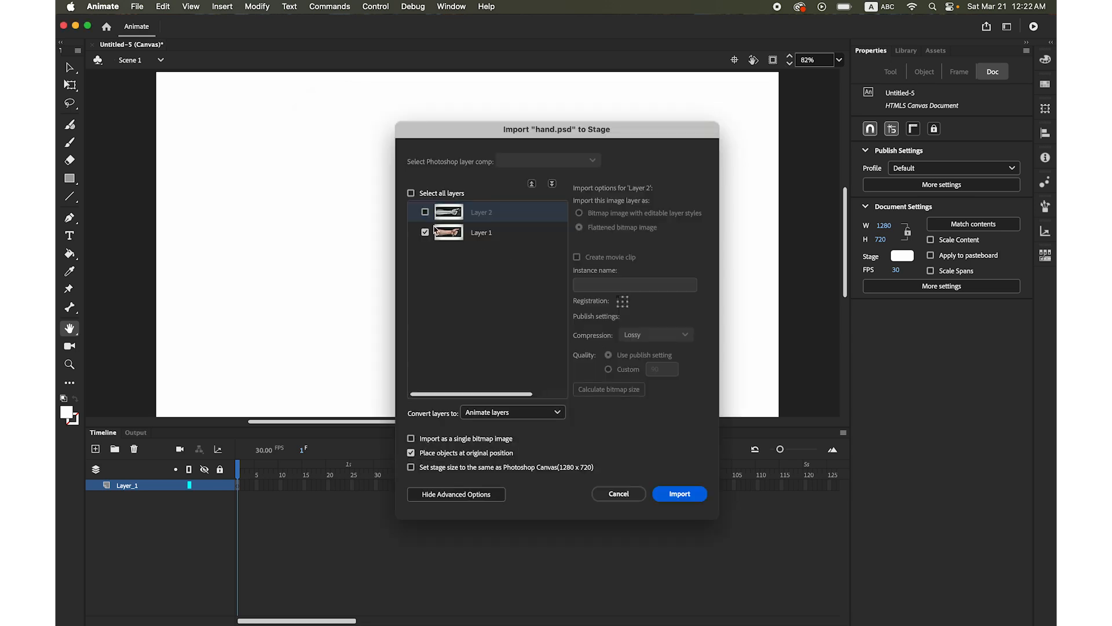
Step: Import both hand.psd layers as Animate layers, with Layer 2 as a bitmap with editable layer styles and Lossless compression
click(425, 212)
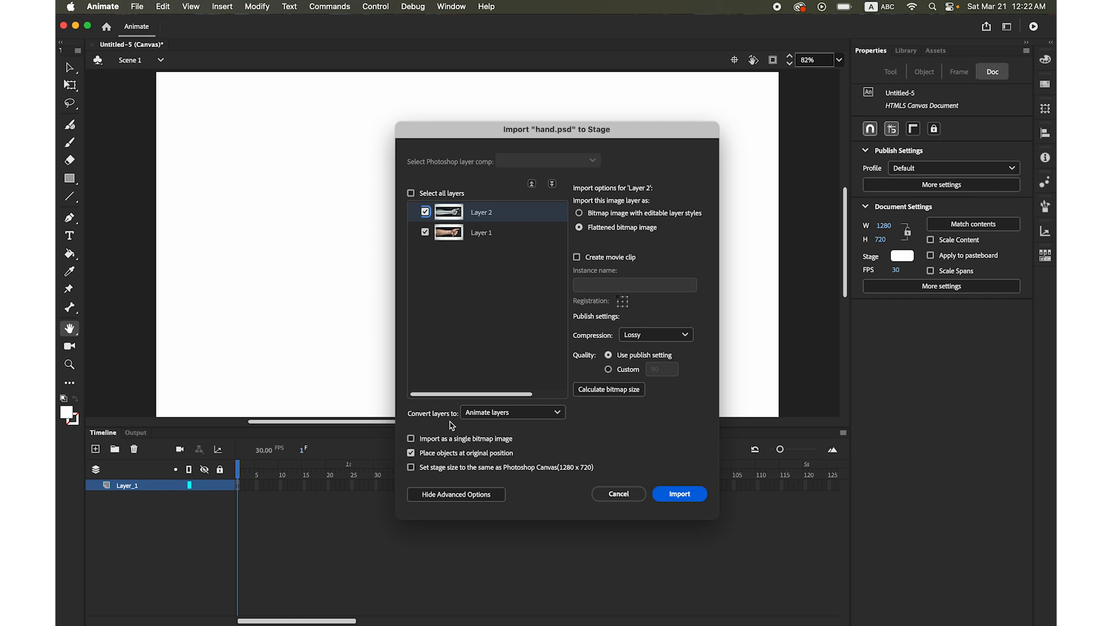
click(509, 414)
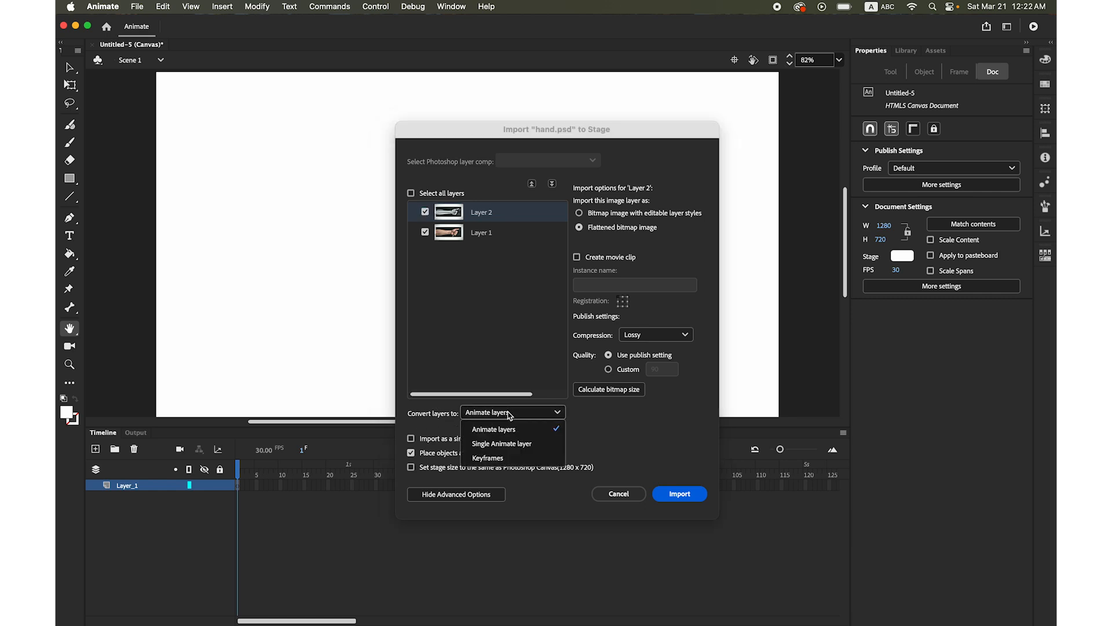
click(510, 414)
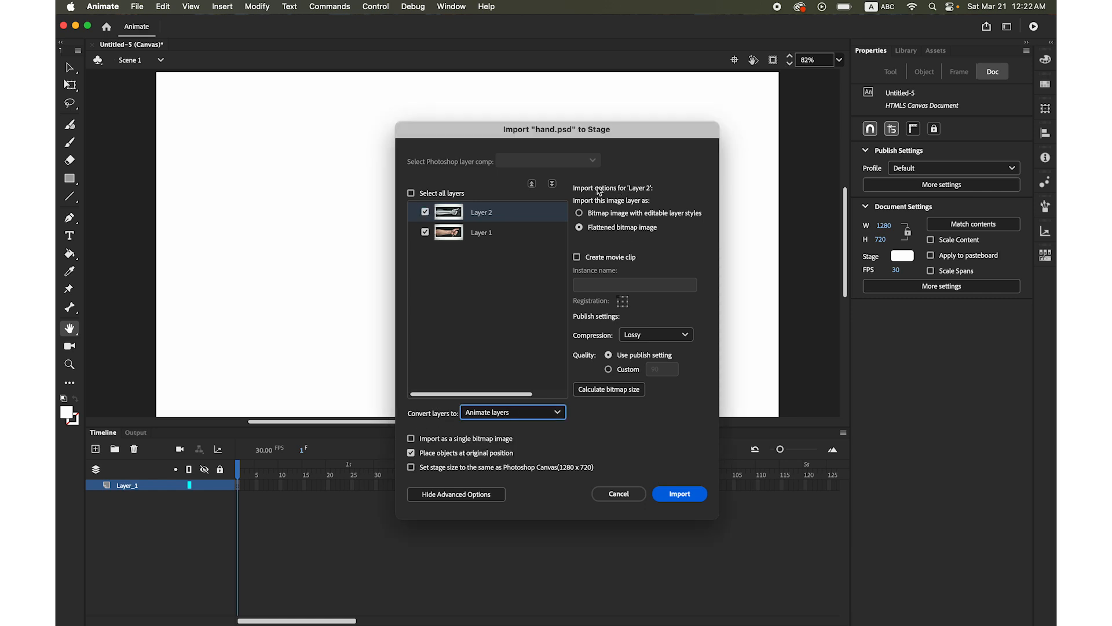
click(579, 214)
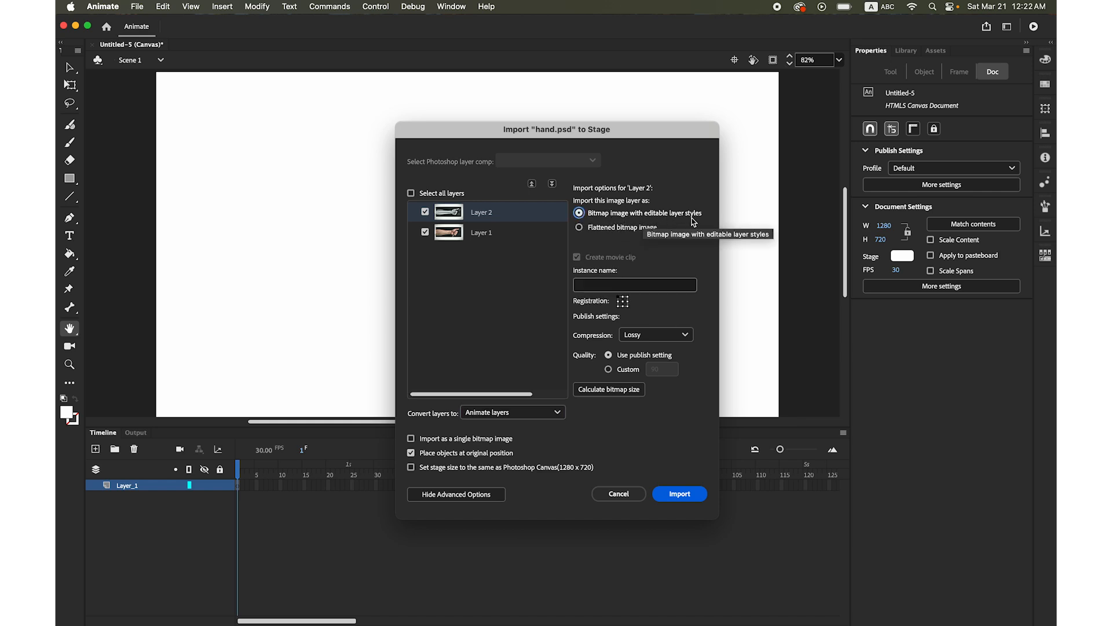
click(683, 336)
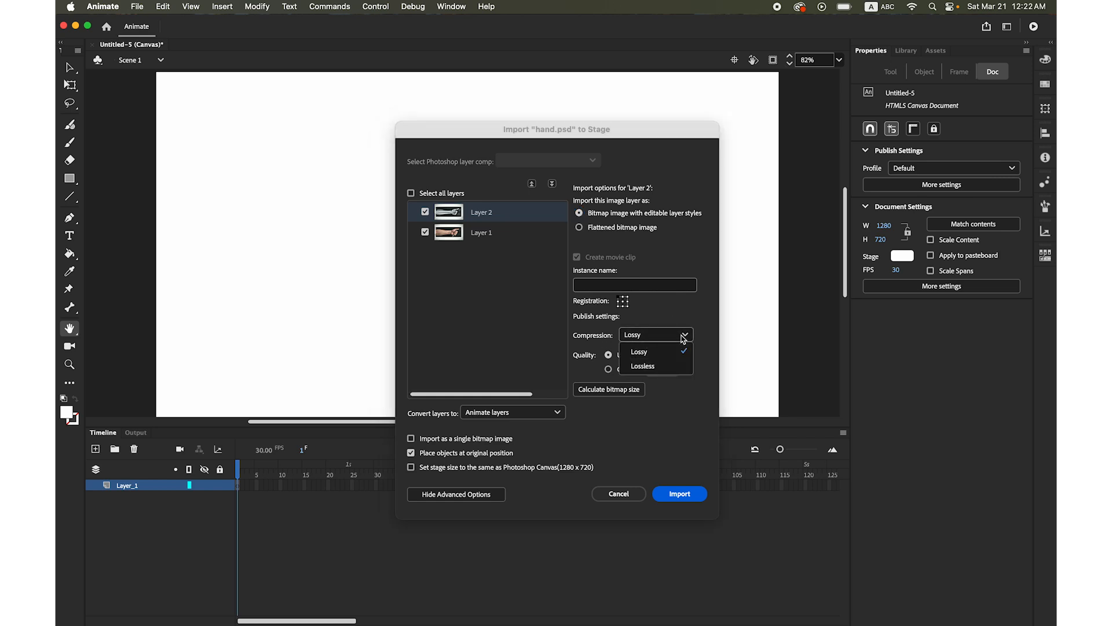
click(666, 368)
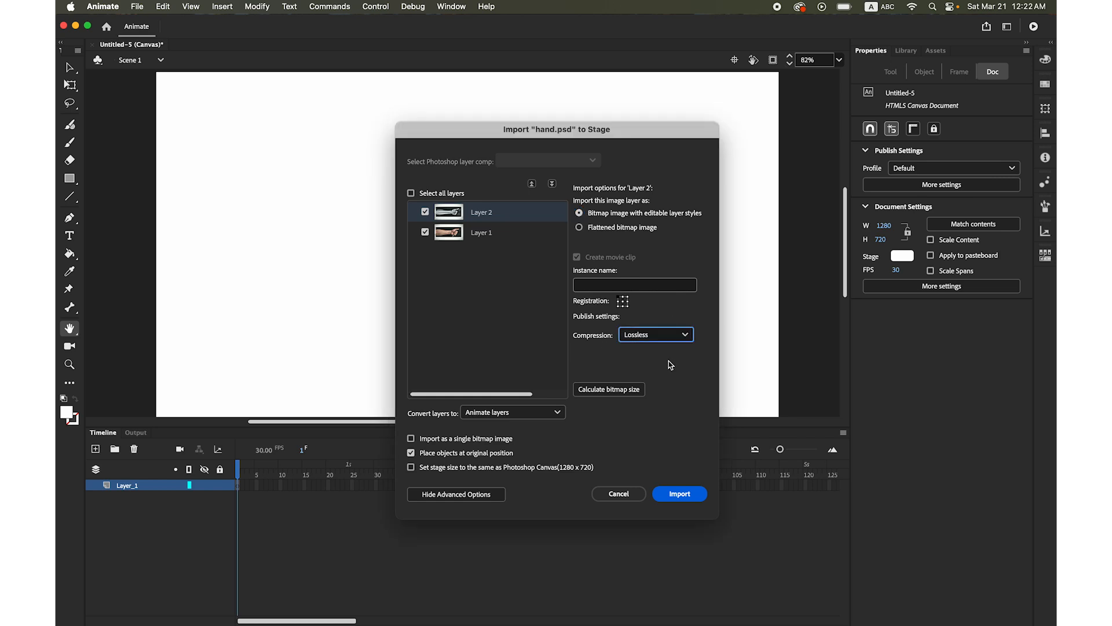
click(681, 493)
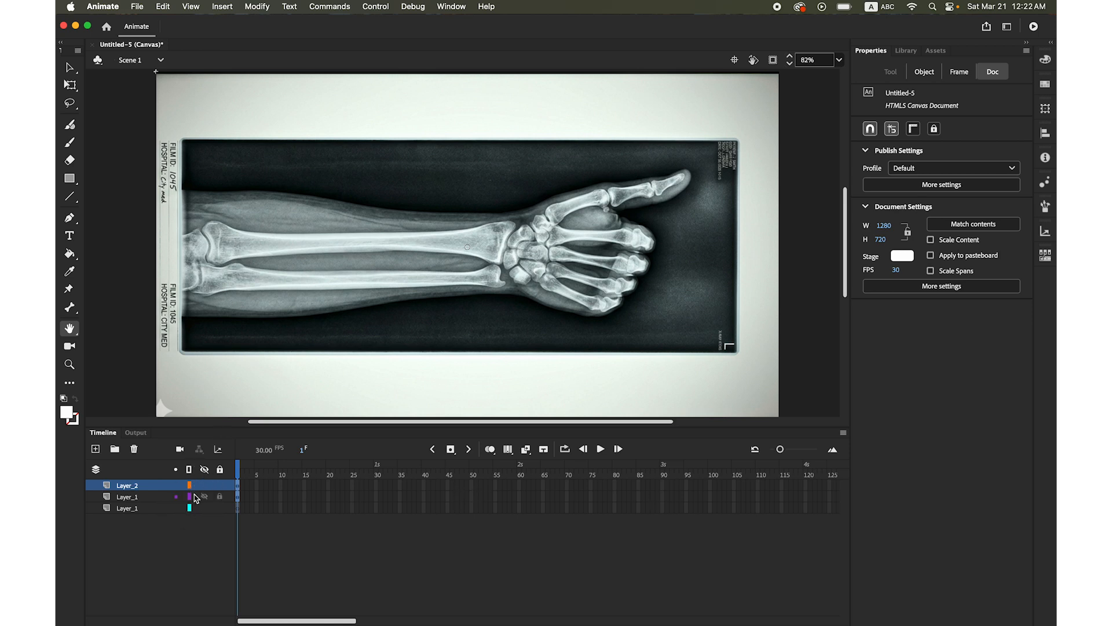
Step: Delete the empty bottom layer and add a new layer above Layer_2
click(141, 511)
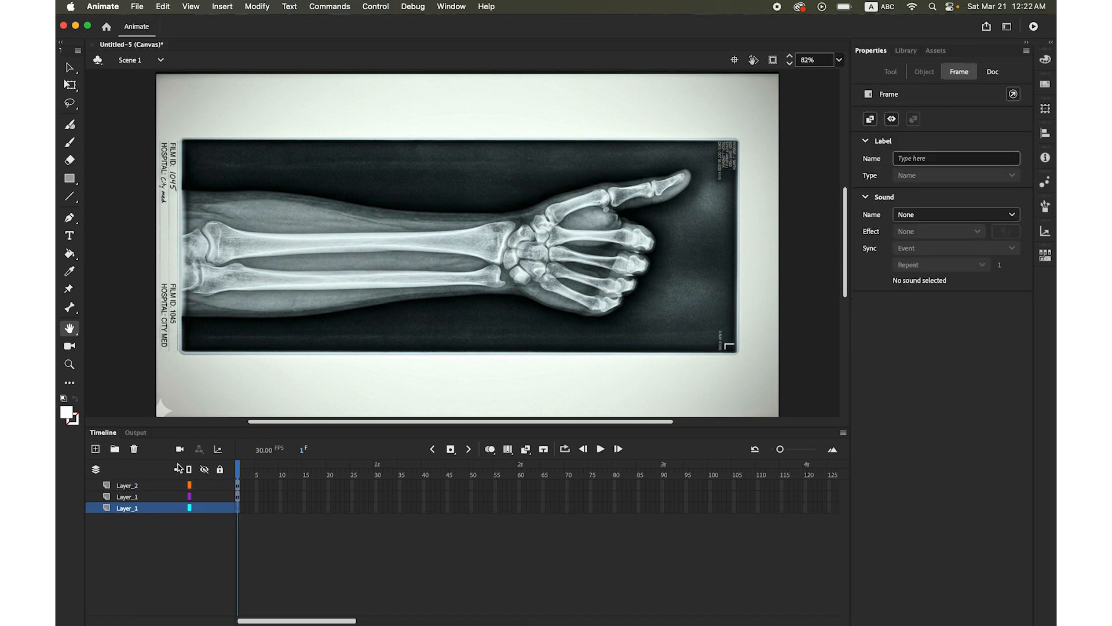
click(134, 449)
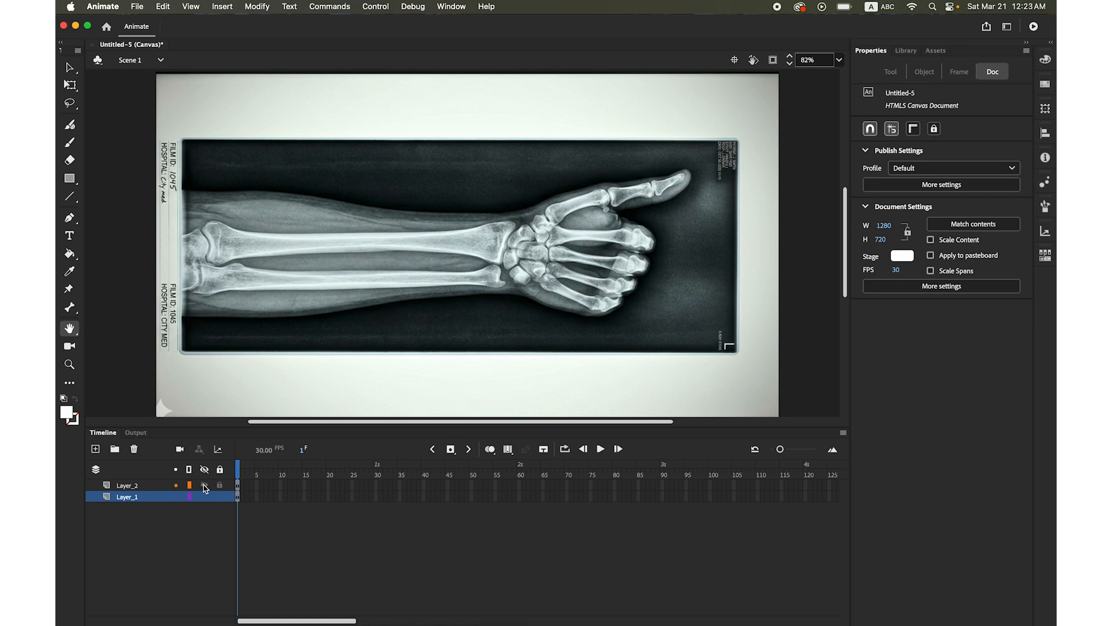
click(204, 485)
click(204, 485)
click(132, 488)
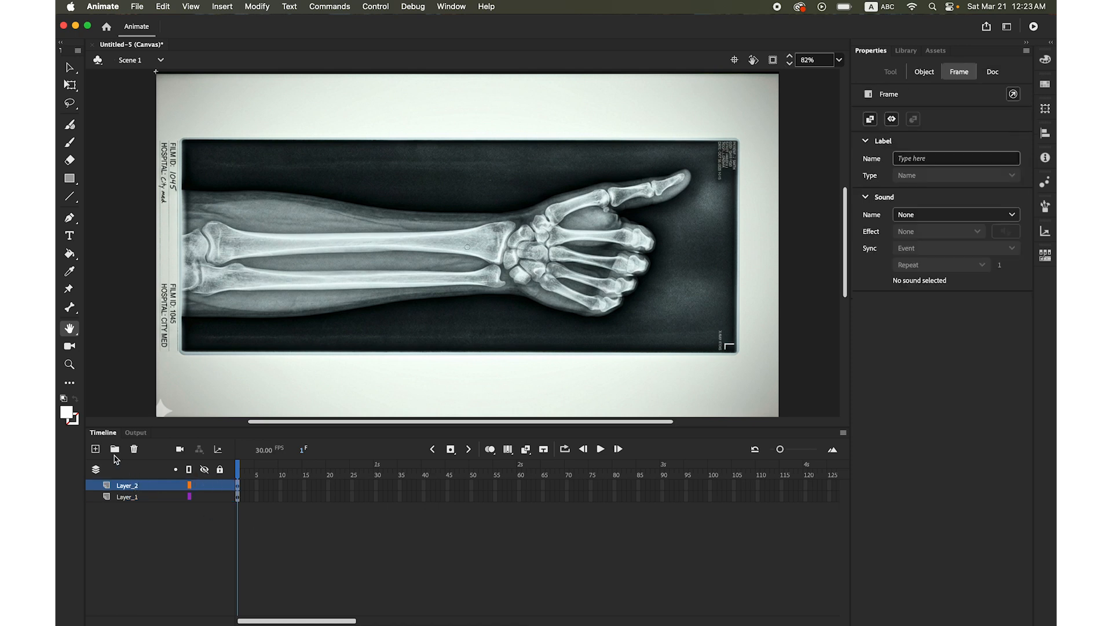
click(95, 450)
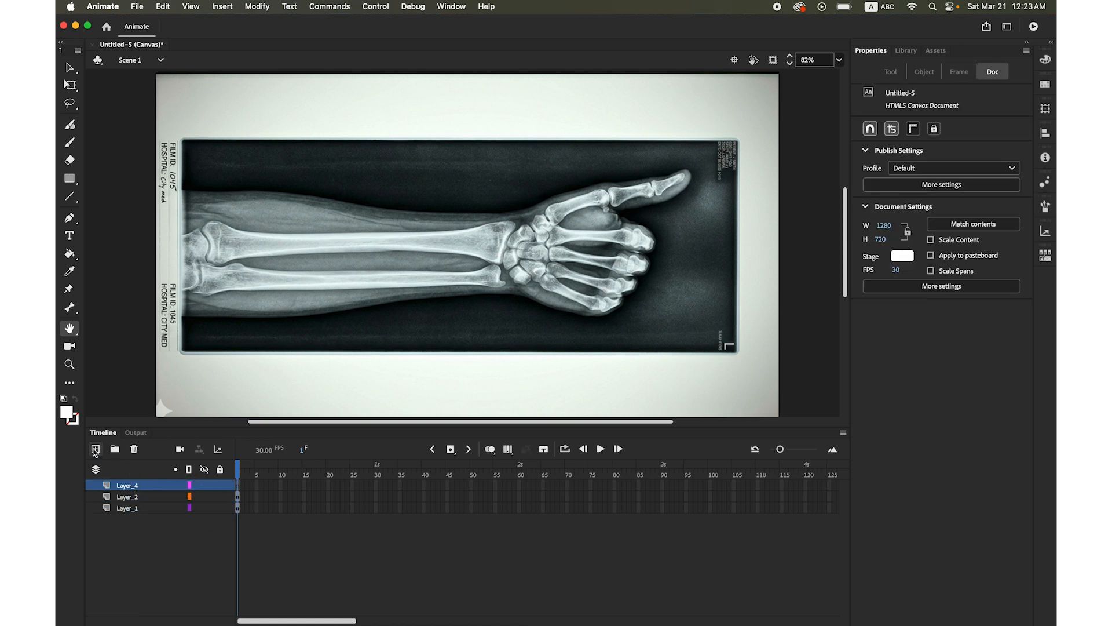
Step: Draw a red, stroke-free rectangle about 316 x 764 px over the forearm on Layer_4, extending slightly past the stage's upper and lower edges
click(839, 60)
click(853, 134)
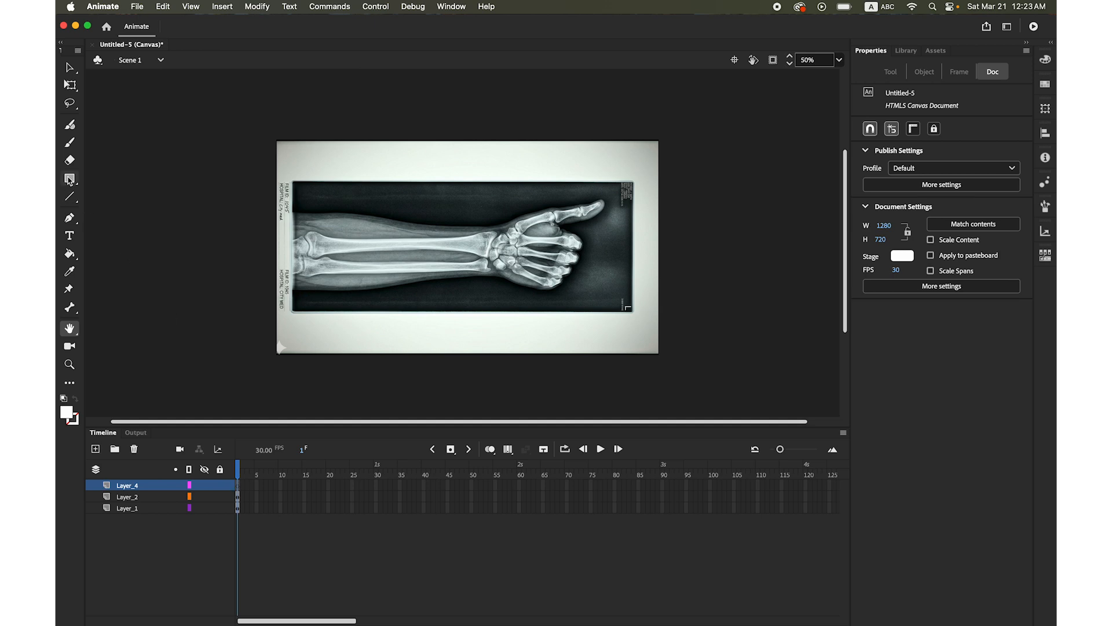
click(69, 180)
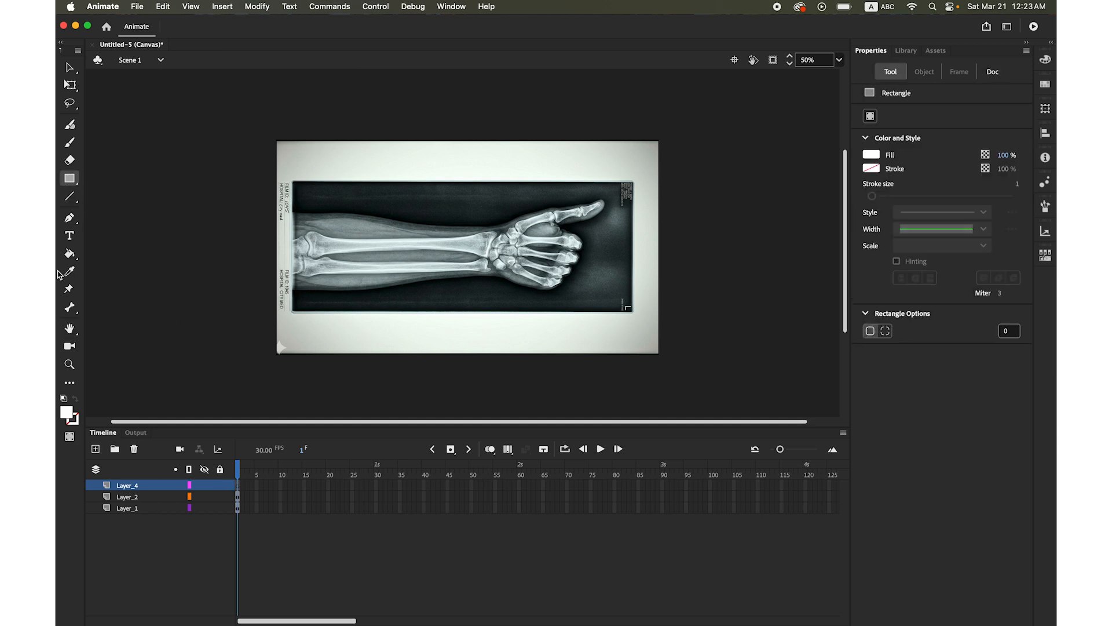
click(71, 416)
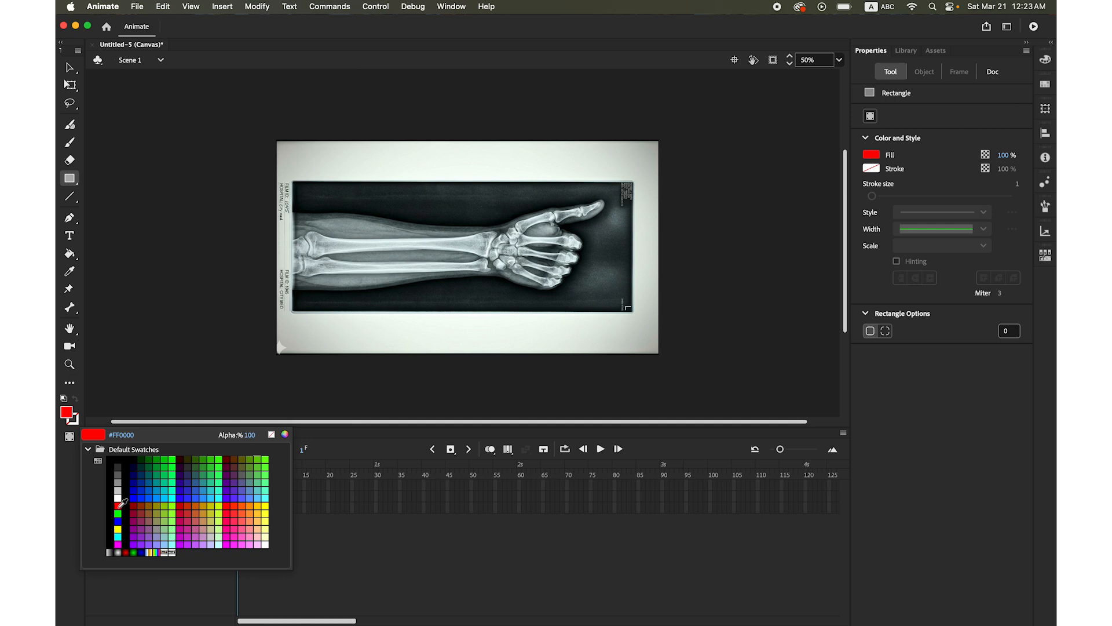
click(119, 504)
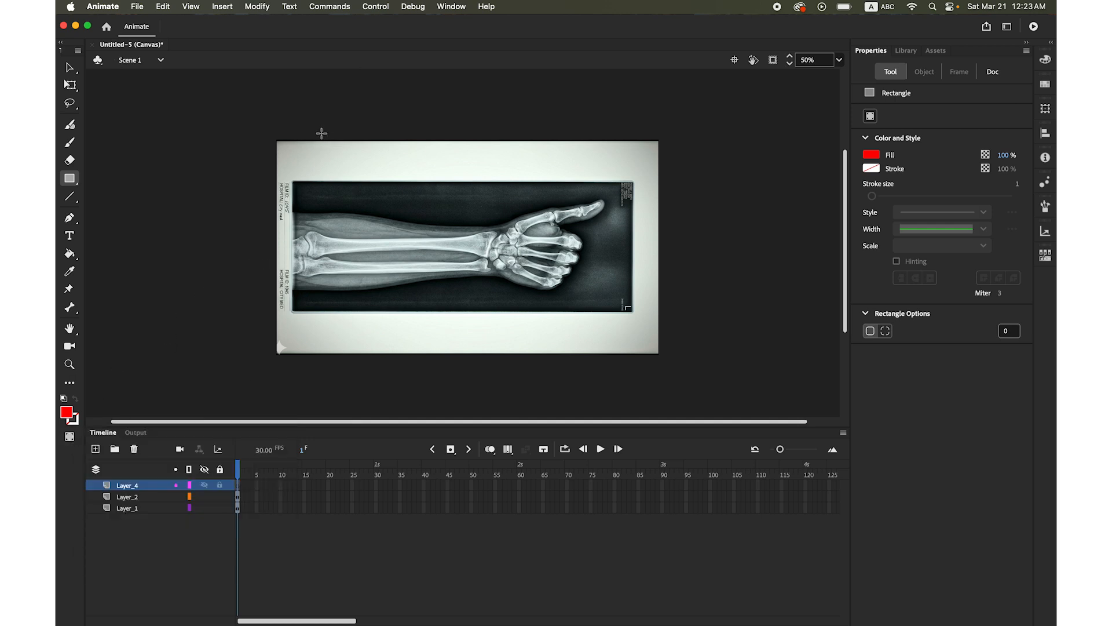
drag(321, 135, 414, 362)
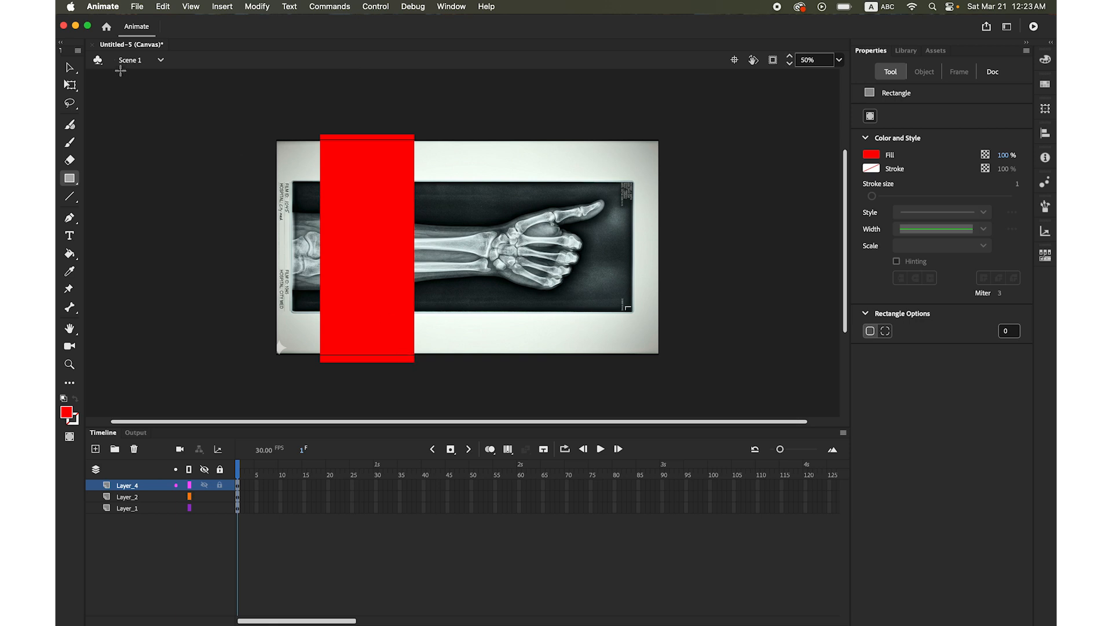
Step: Move the red rectangle horizontally off the stage's left edge, to about X -342
click(71, 69)
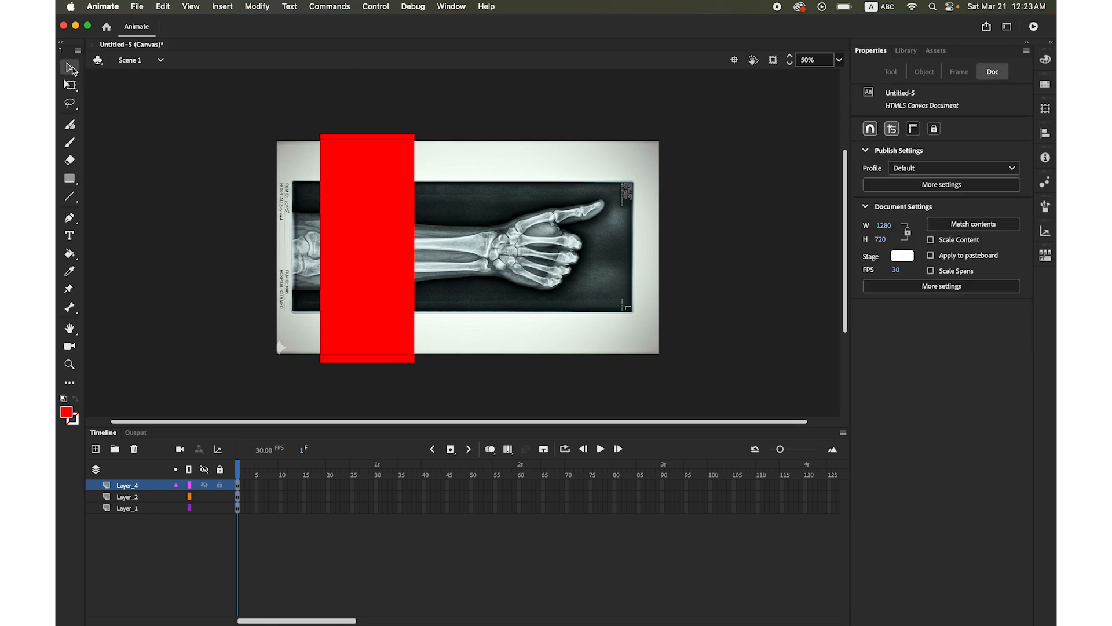
click(370, 252)
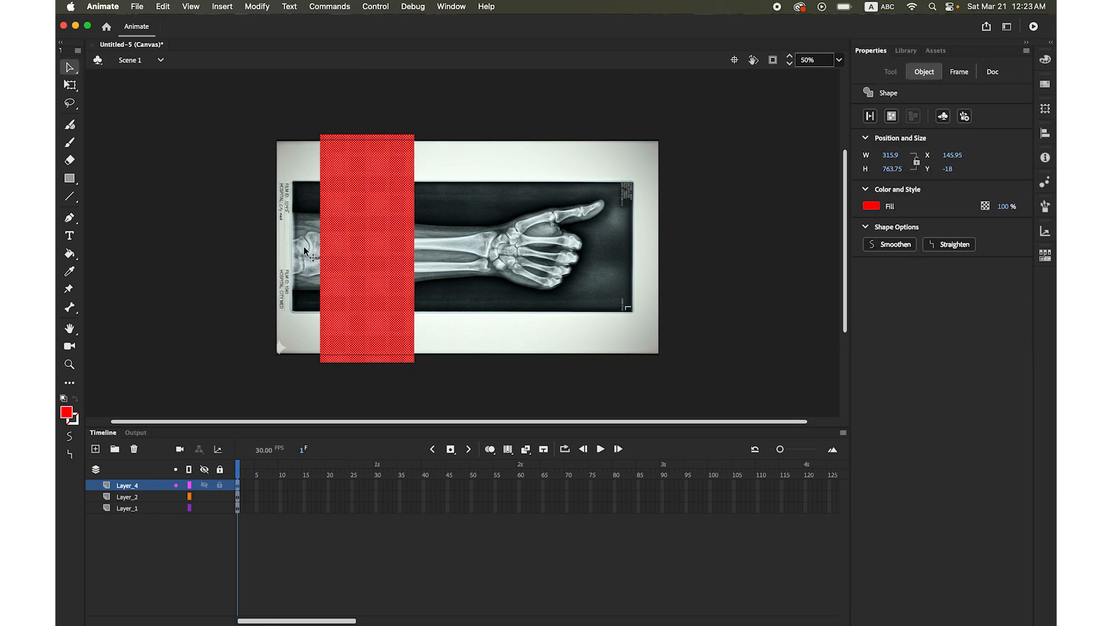
drag(373, 245, 228, 241)
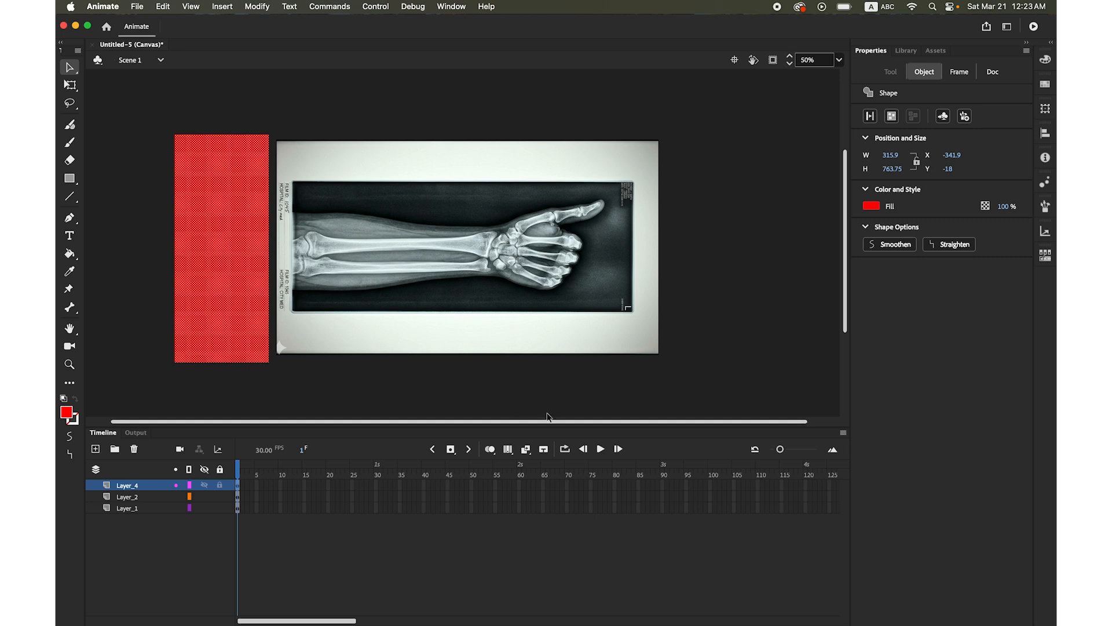
Step: Insert a keyframe at frame 120 of Layer_4 and create a classic tween across its frames
click(808, 486)
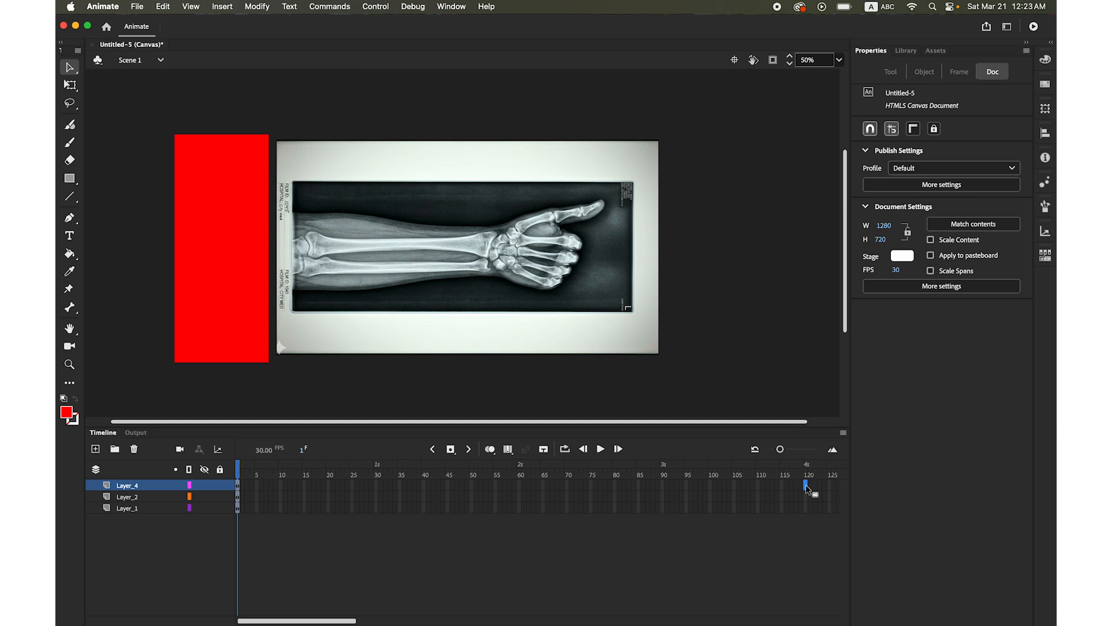
click(451, 450)
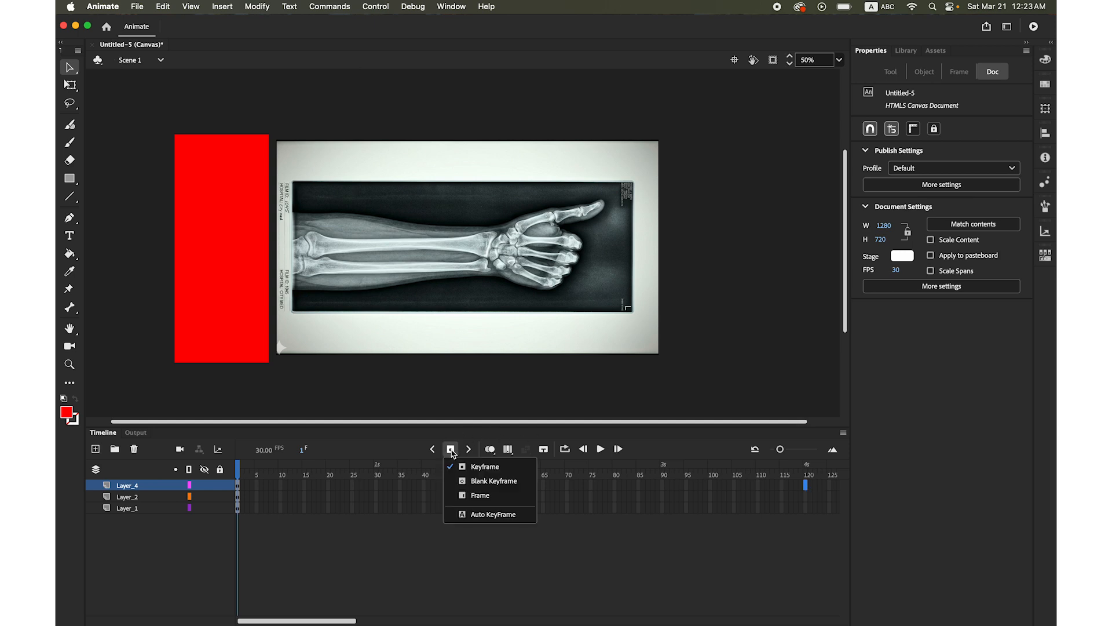
click(488, 476)
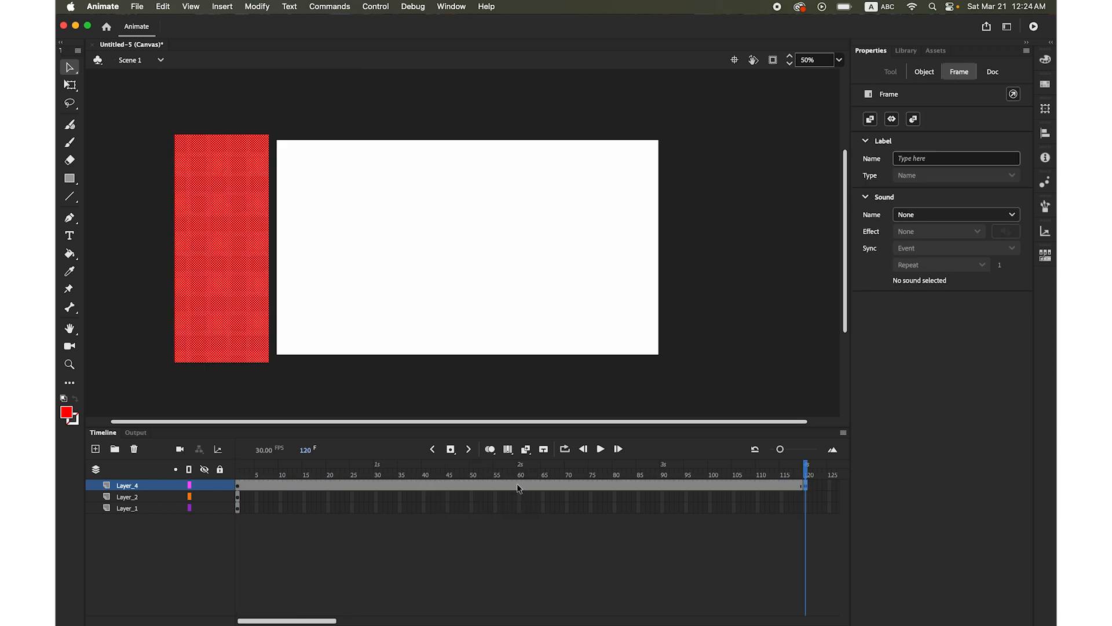
click(502, 486)
right_click(502, 486)
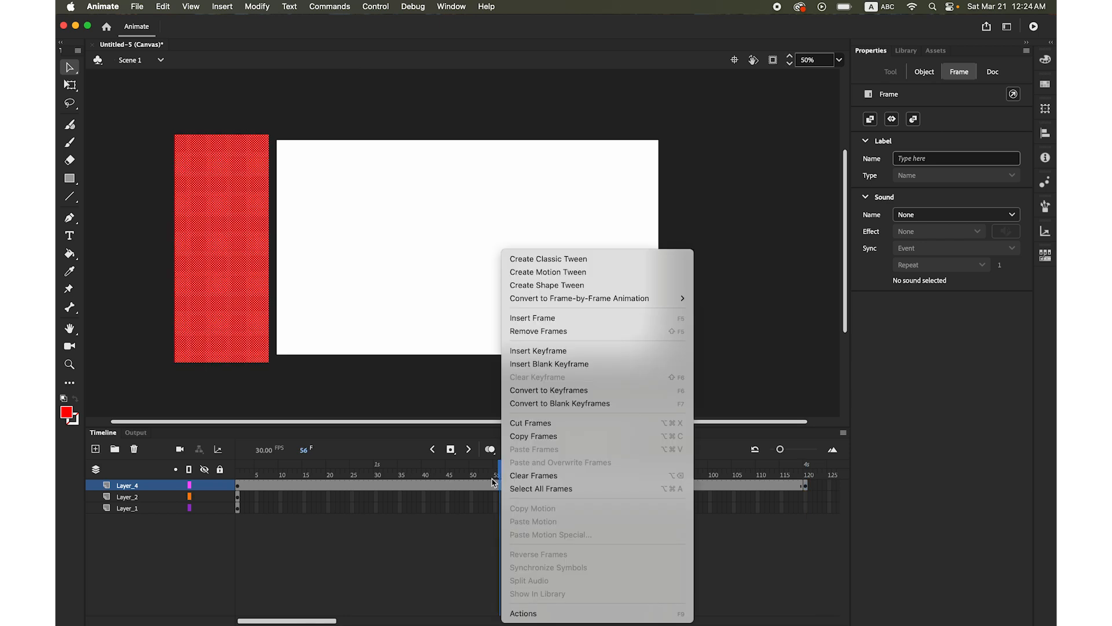
click(574, 262)
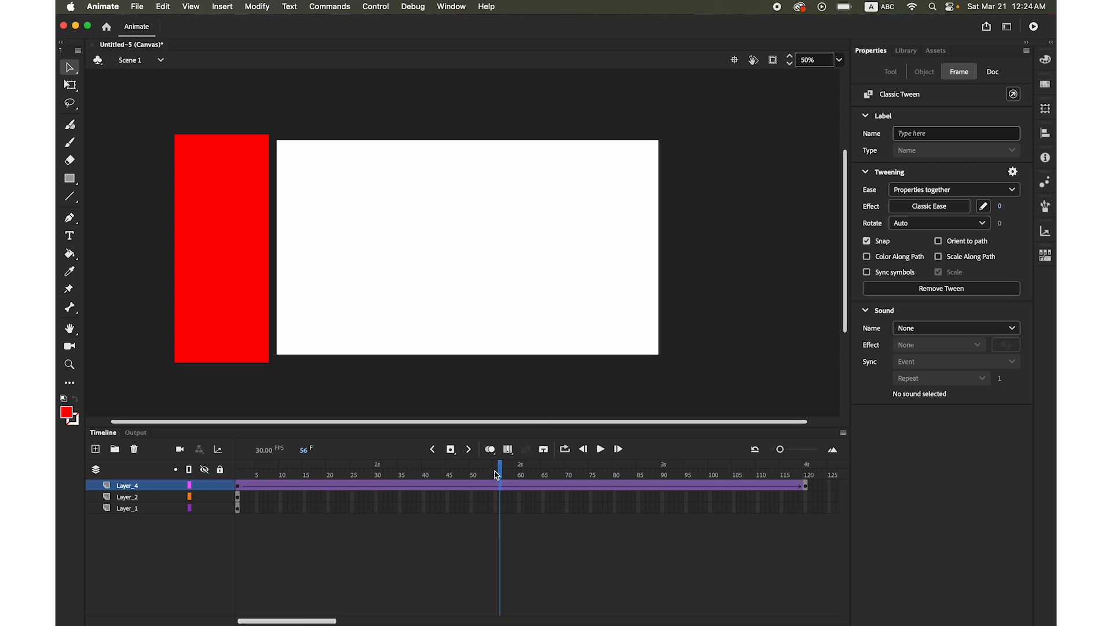
Step: Add a keyframe at frame 60 with the red rectangle moved just past the stage's right edge, and play the animation from frame 1
drag(501, 473, 522, 476)
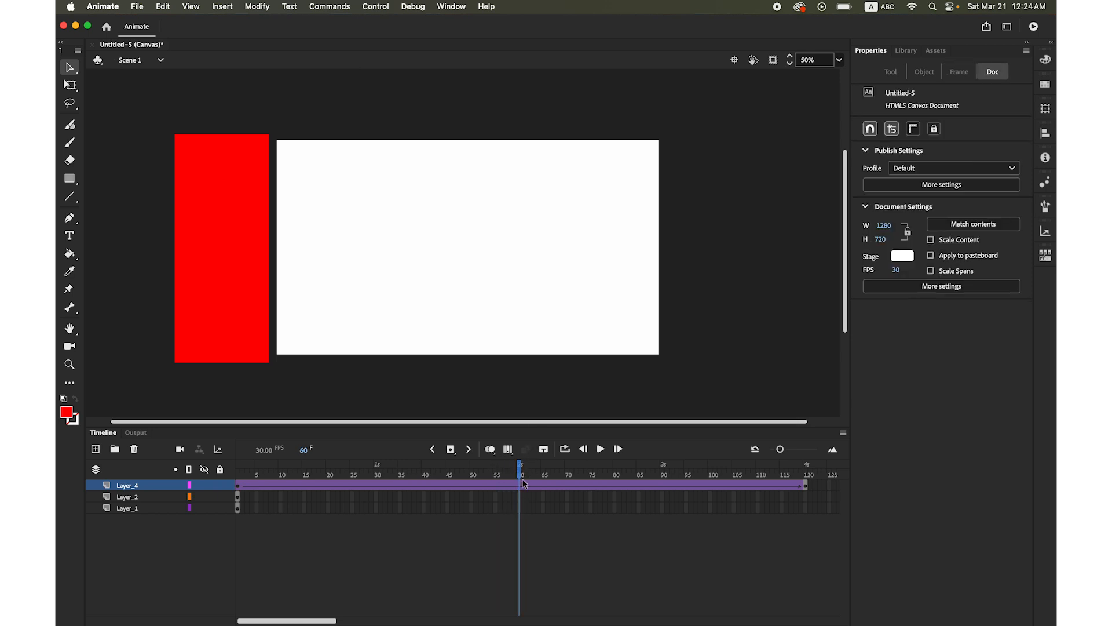
click(451, 450)
click(226, 229)
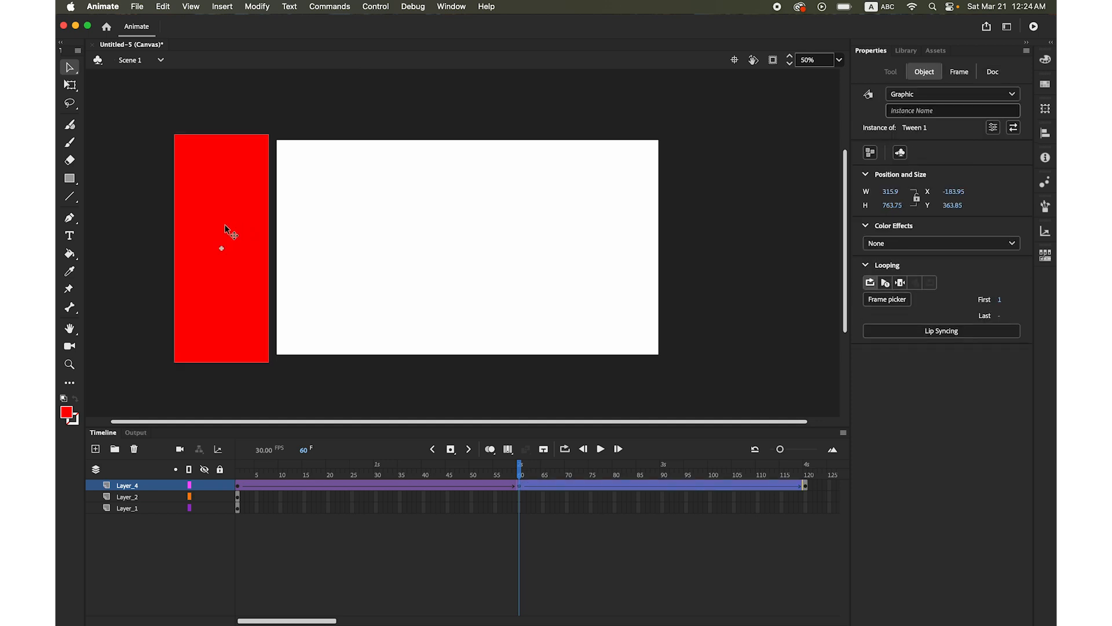
drag(225, 229, 717, 307)
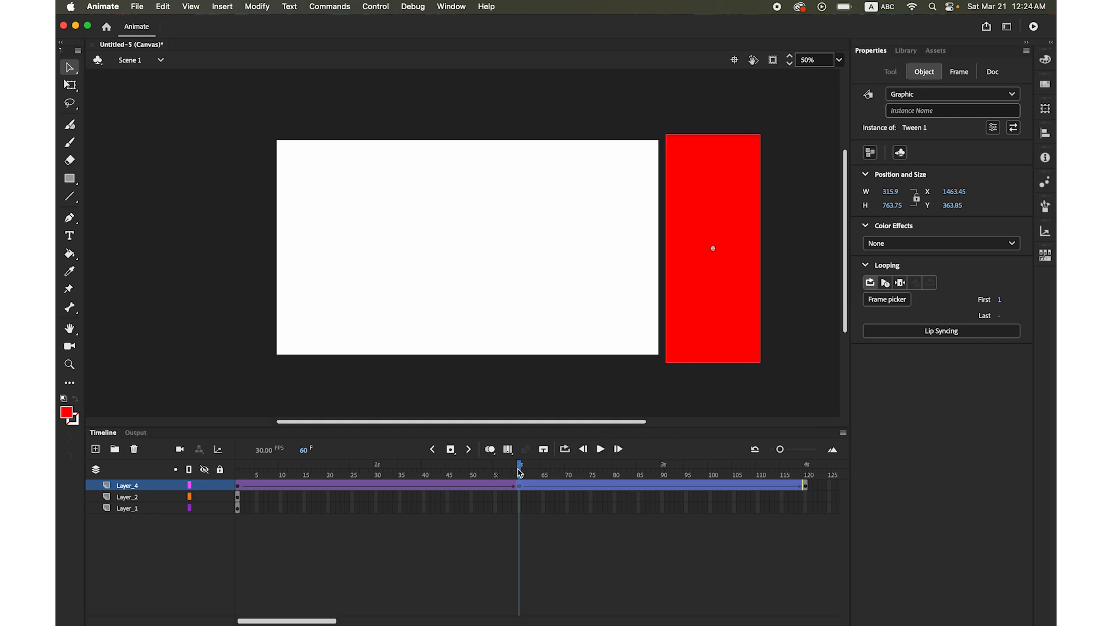
drag(520, 473, 237, 473)
click(601, 450)
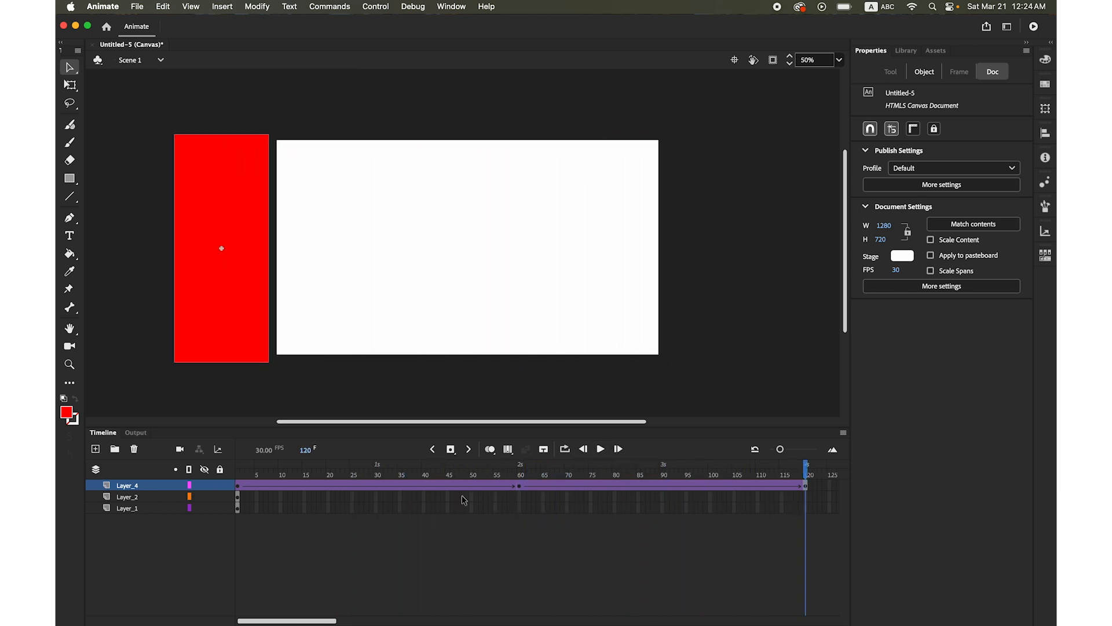
Step: Extend Layer_2 and Layer_1 to frame 120 by inserting frames
click(141, 498)
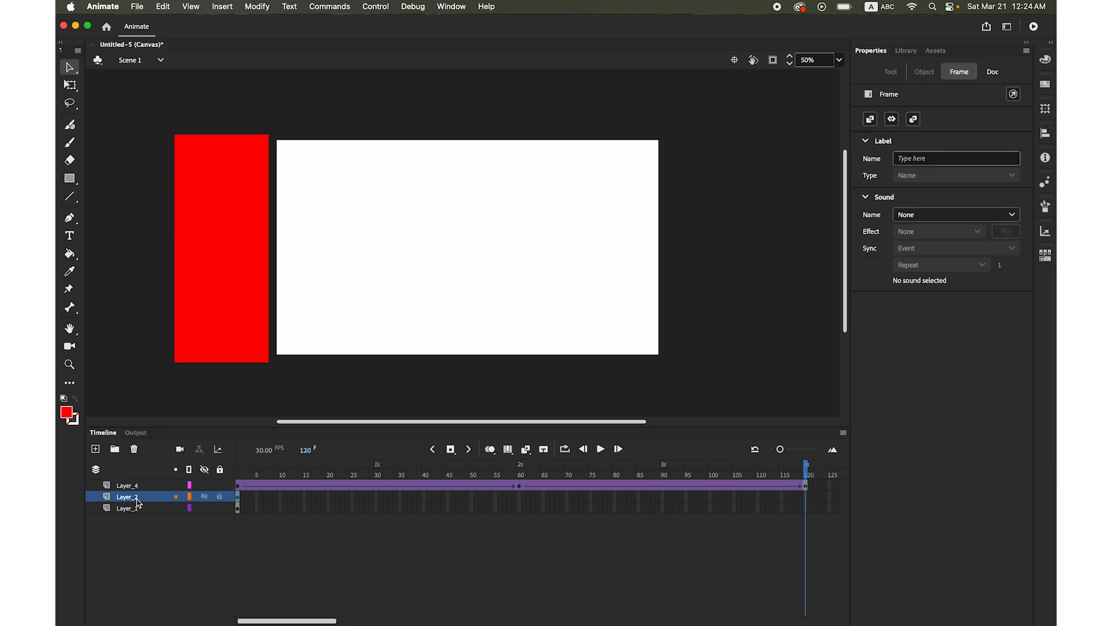
click(239, 496)
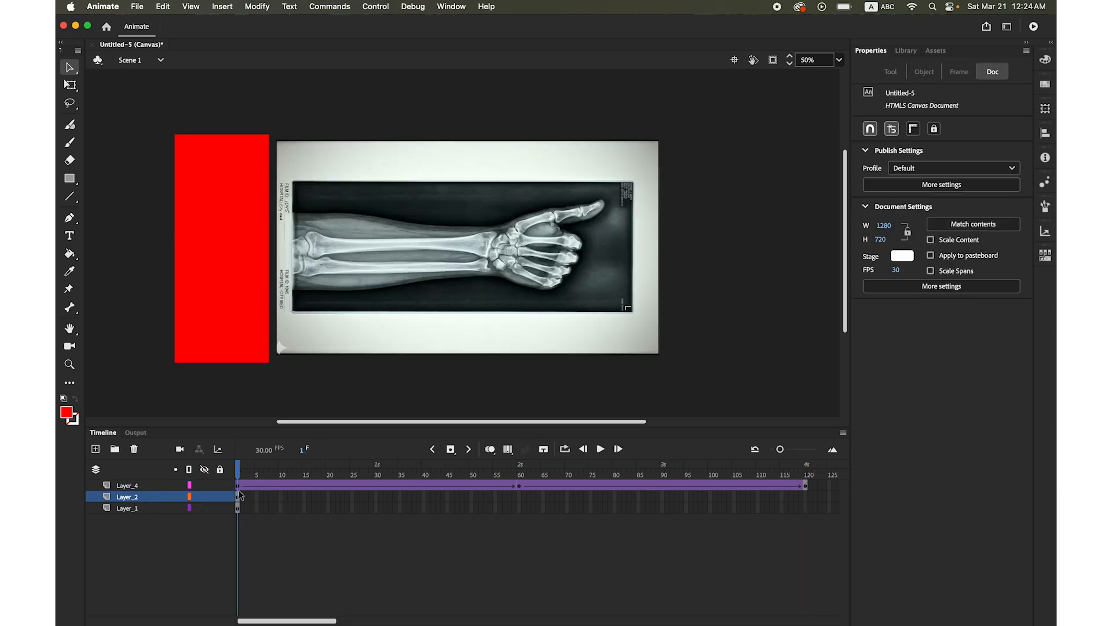
click(806, 497)
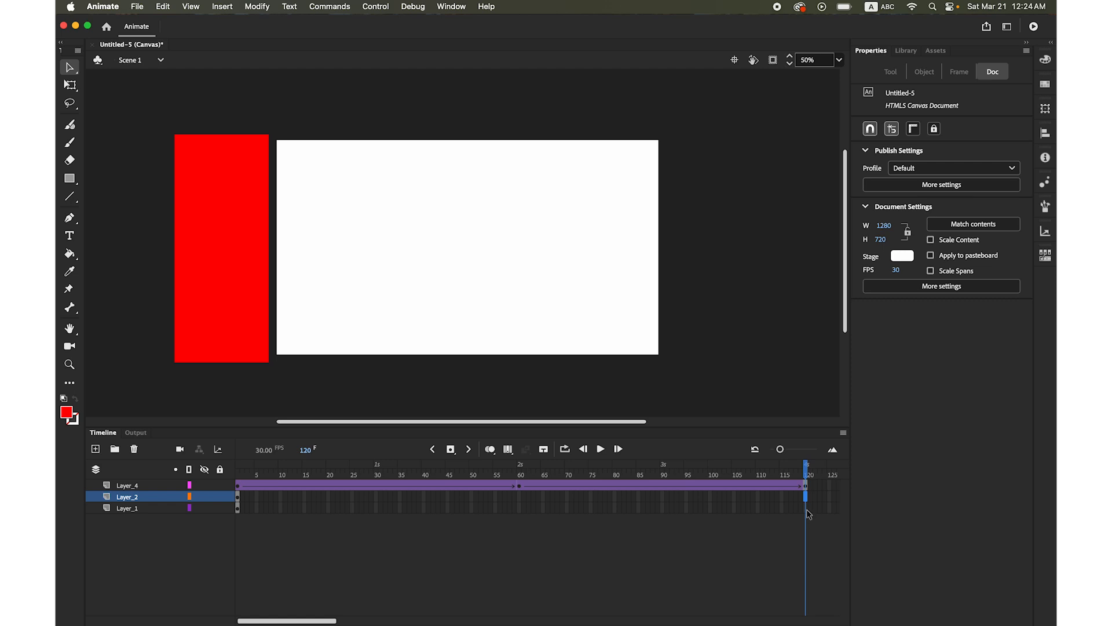
click(806, 508)
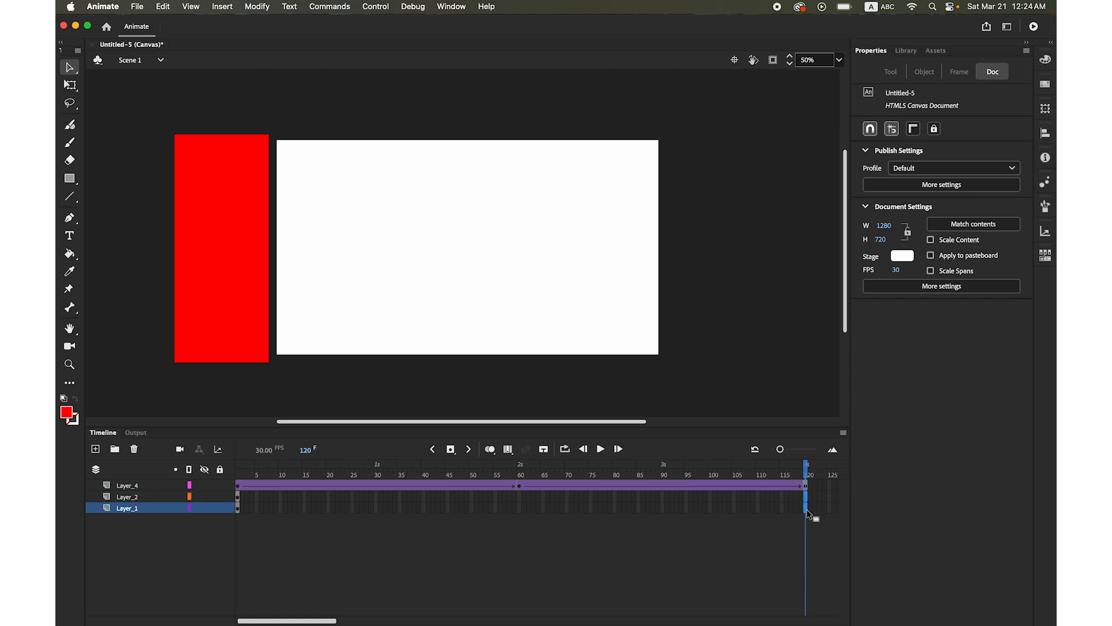
click(452, 451)
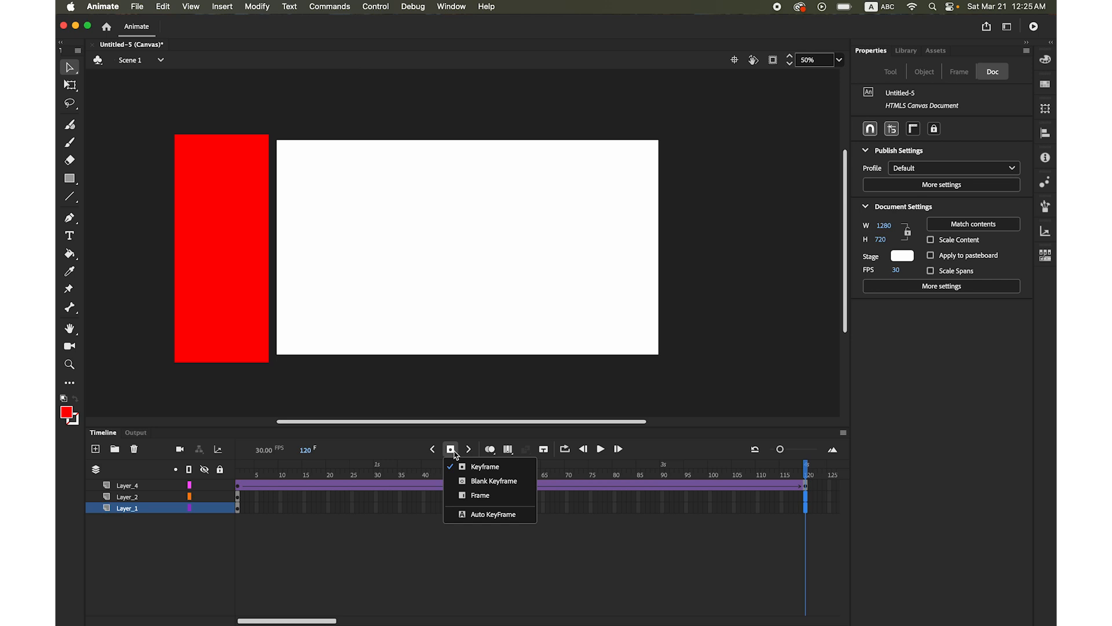
click(480, 497)
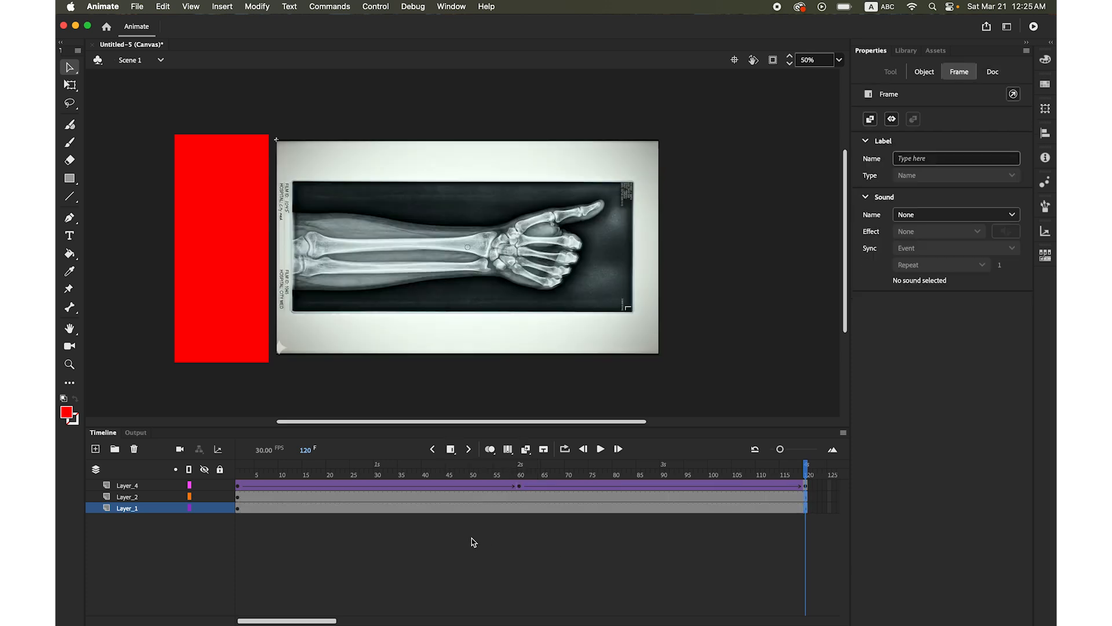
Step: Turn Layer_4 into a mask for the x-ray image on Layer_2
click(133, 486)
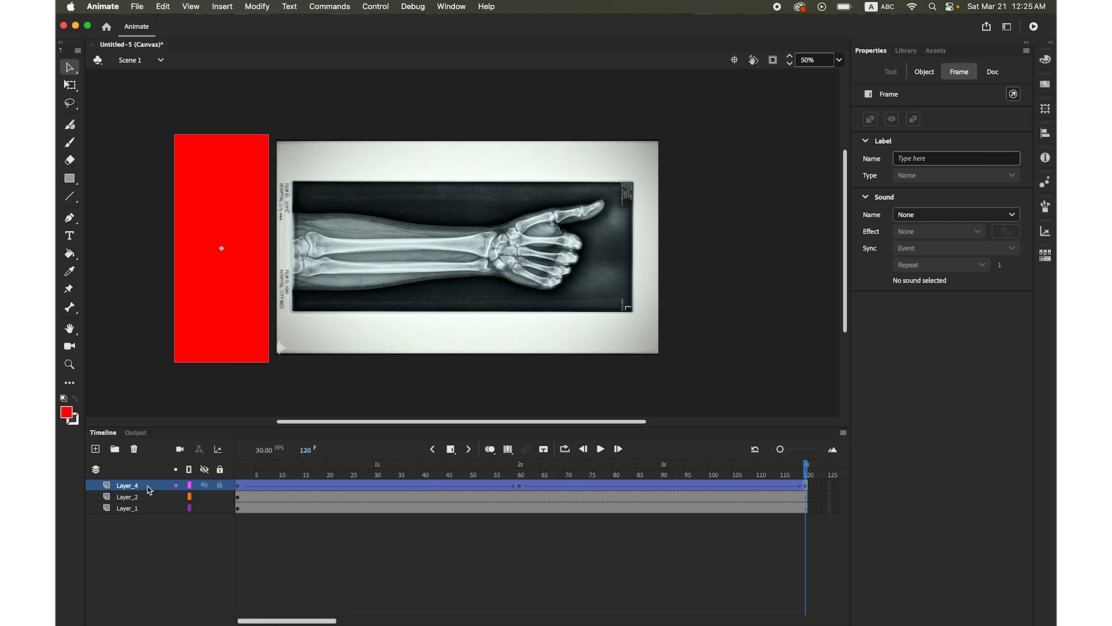
right_click(149, 490)
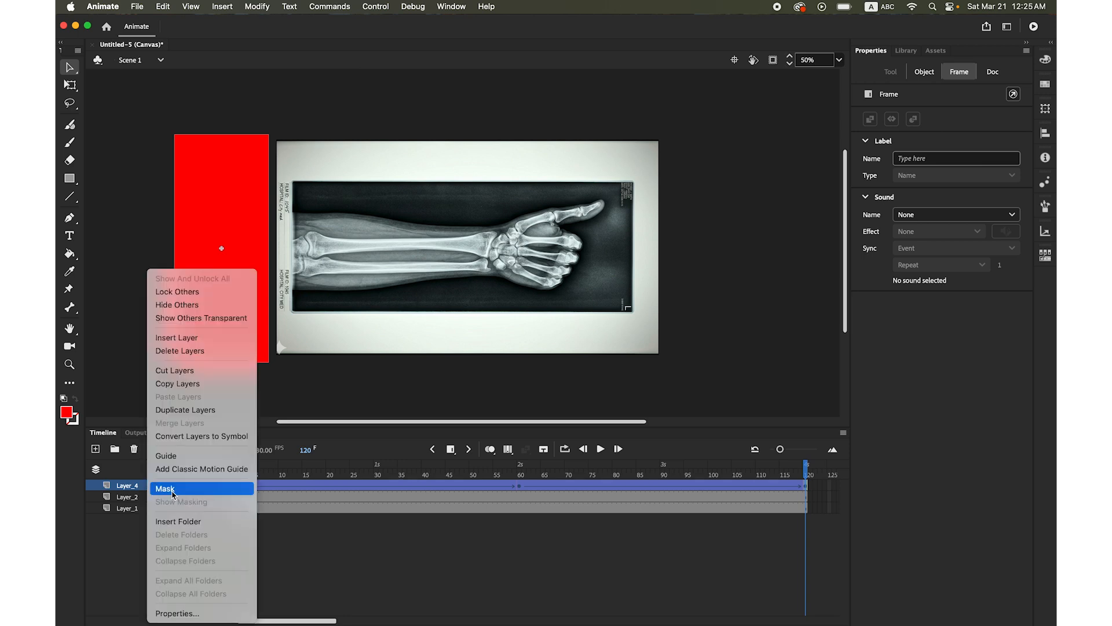
click(165, 489)
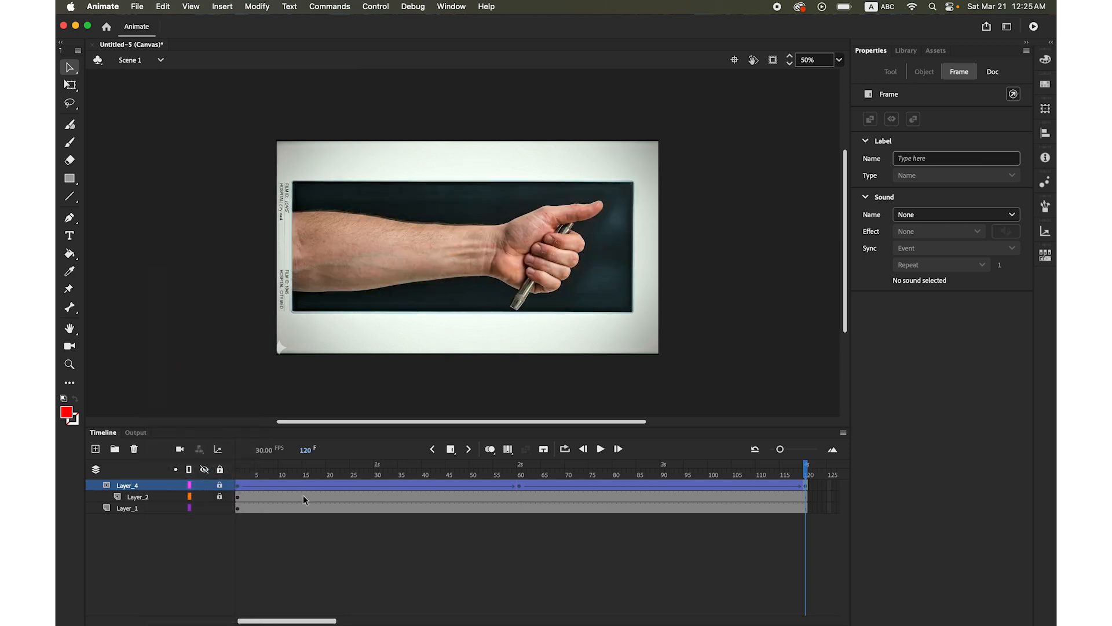
Step: Test the masked x-ray animation in the browser
click(601, 449)
click(377, 6)
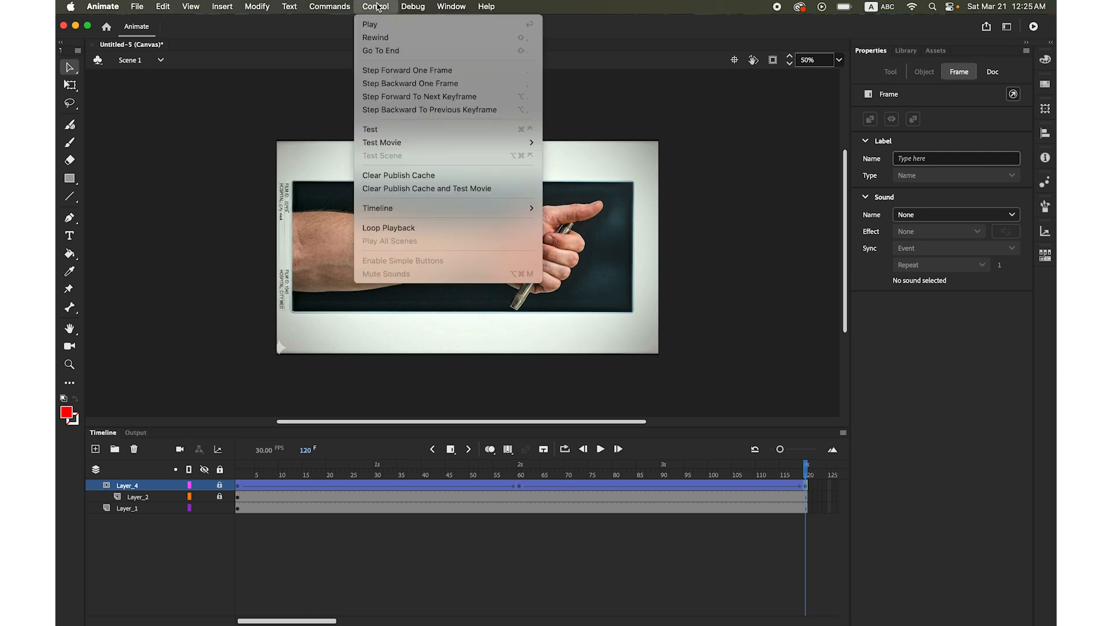
mouse_move(463, 144)
click(554, 157)
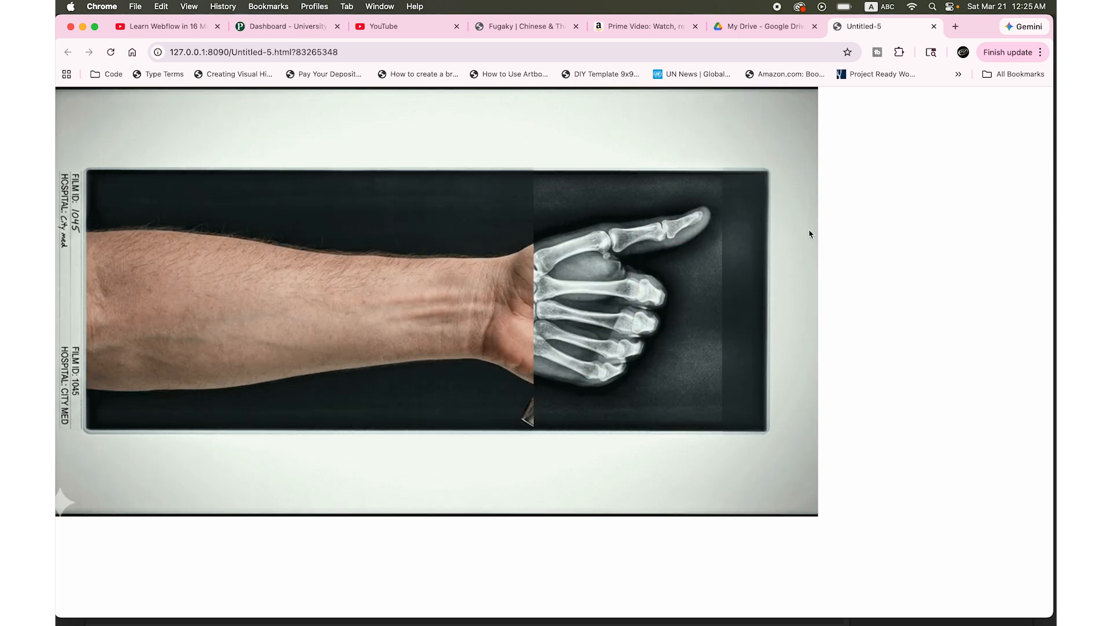
Step: Switch back to Adobe Animate and bring the timeline back into view
mouse_move(363, 619)
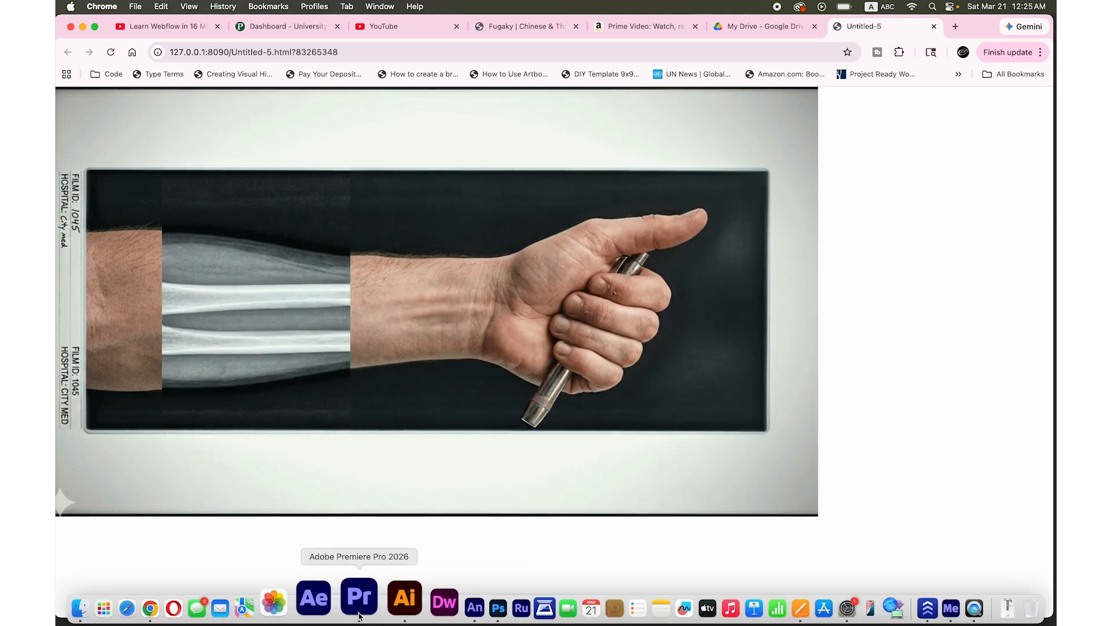
click(417, 606)
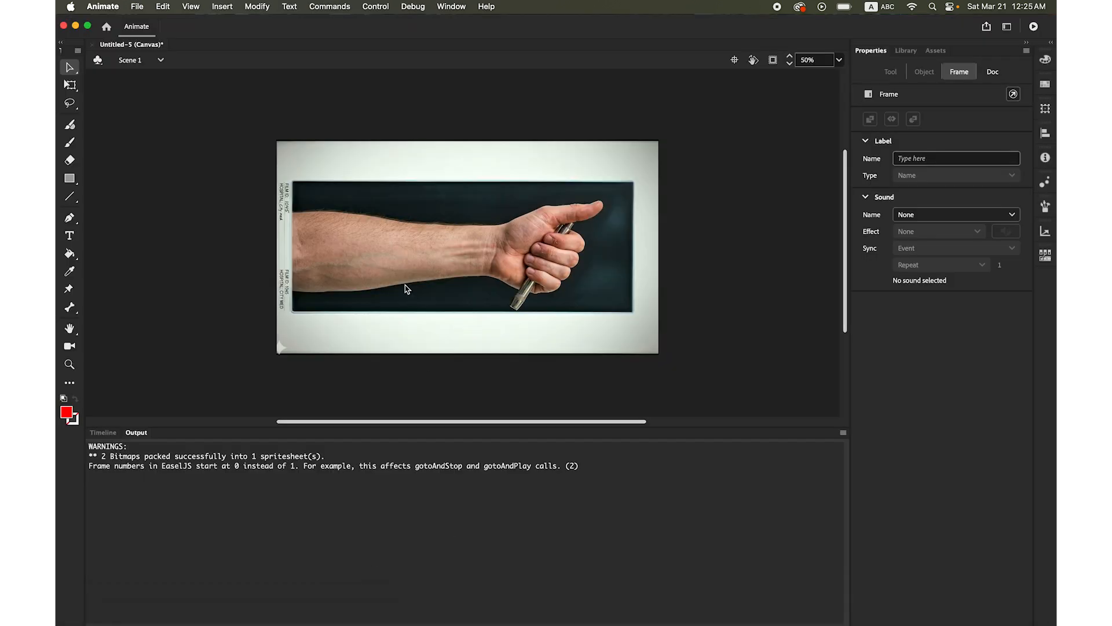
click(97, 433)
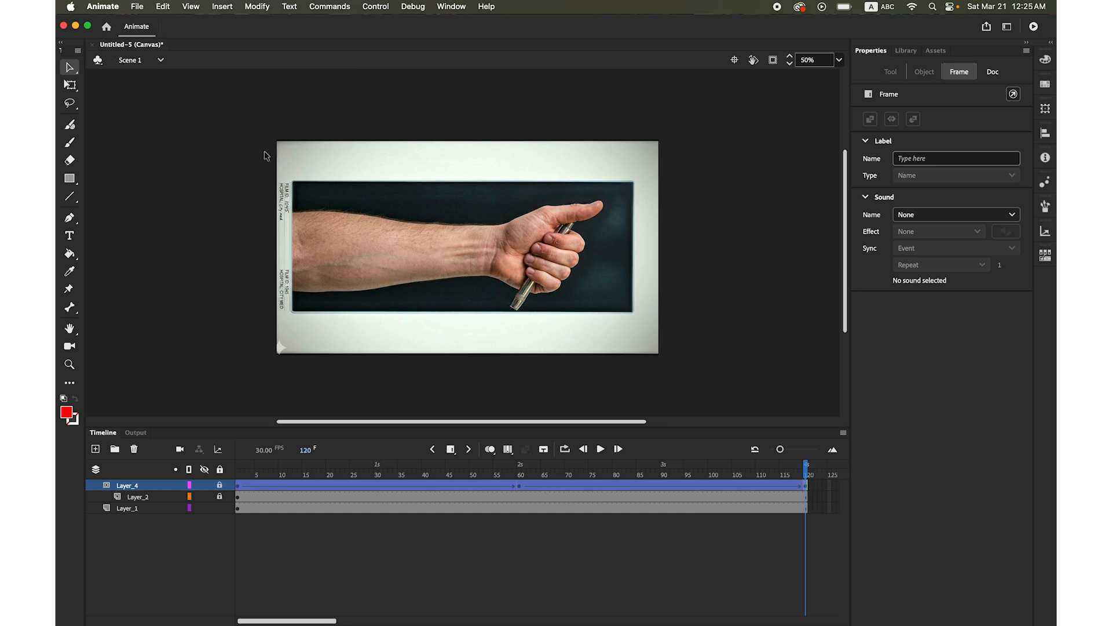
Step: Save the document as hand.fla in the X-Ray effect folder
click(138, 7)
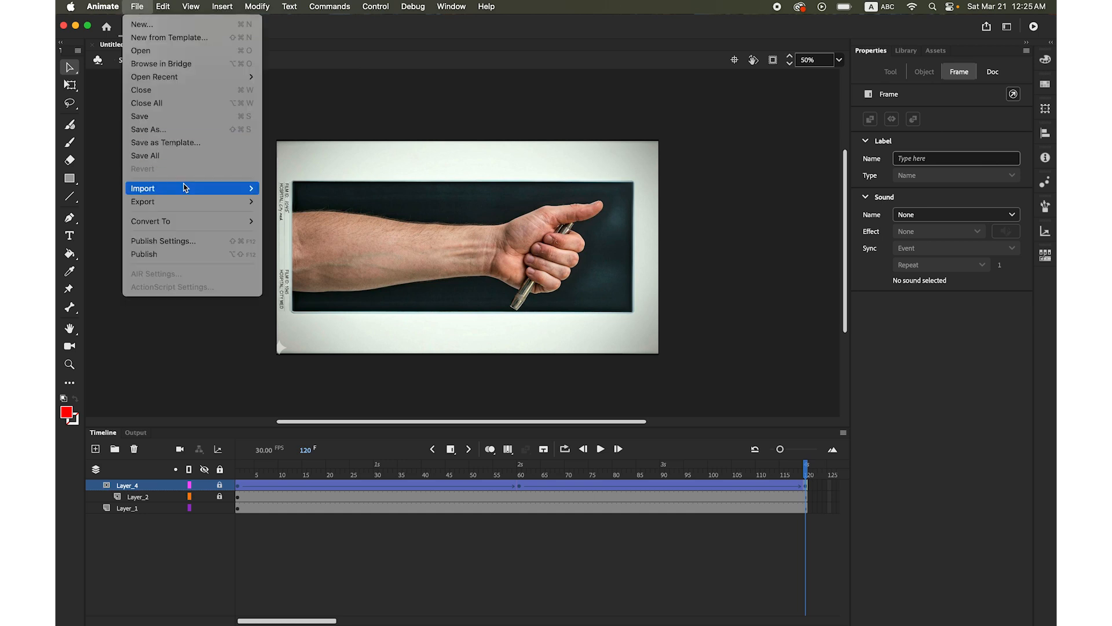
click(174, 130)
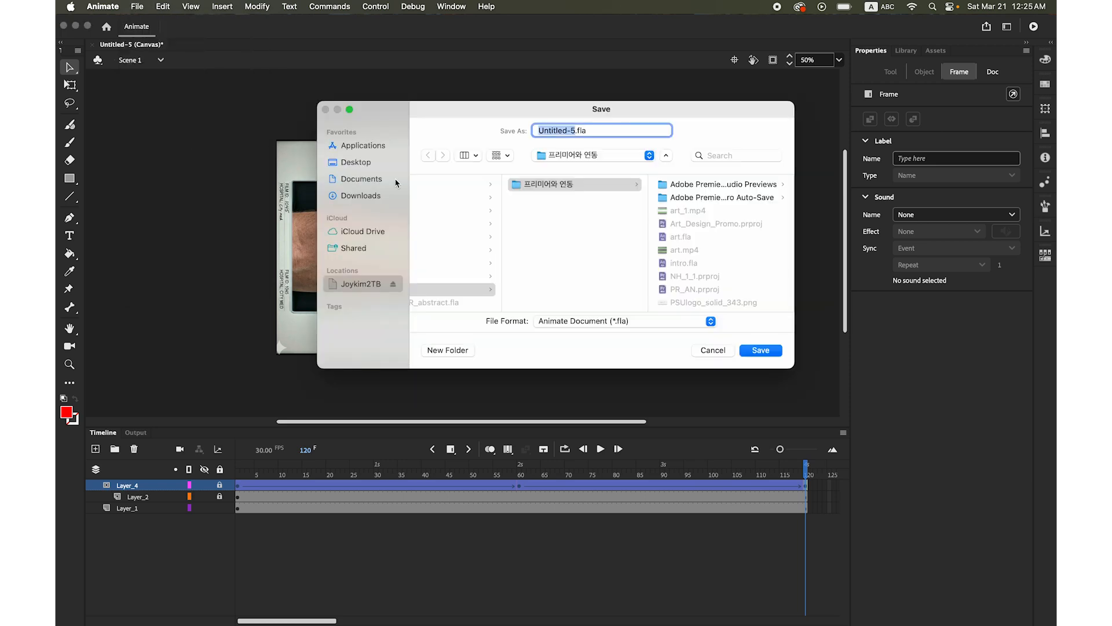
text(hand)
click(564, 156)
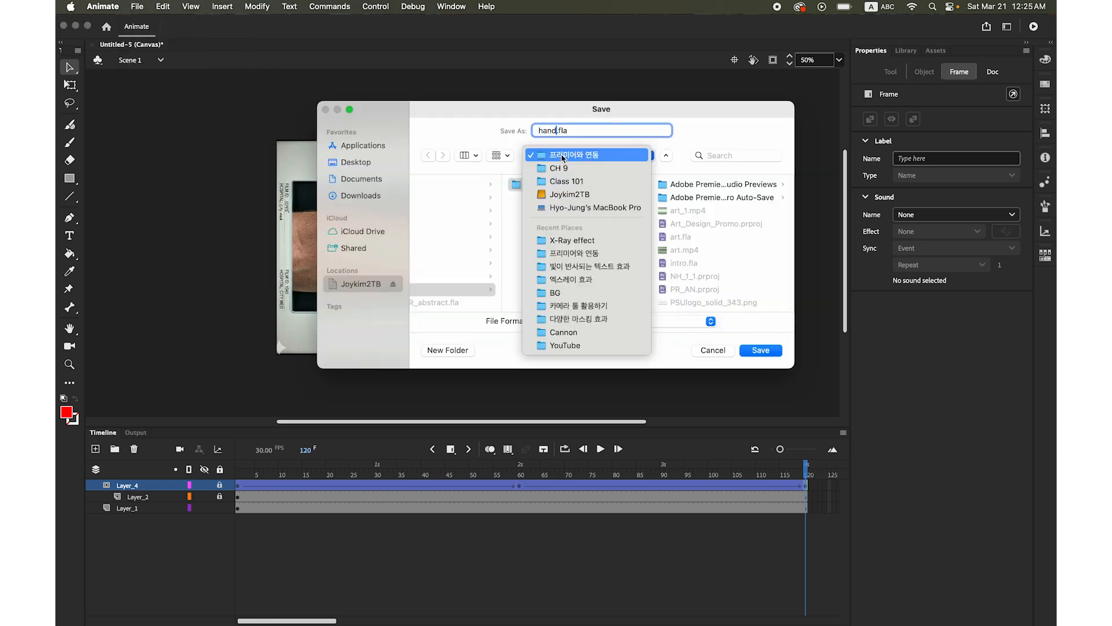
key(Return)
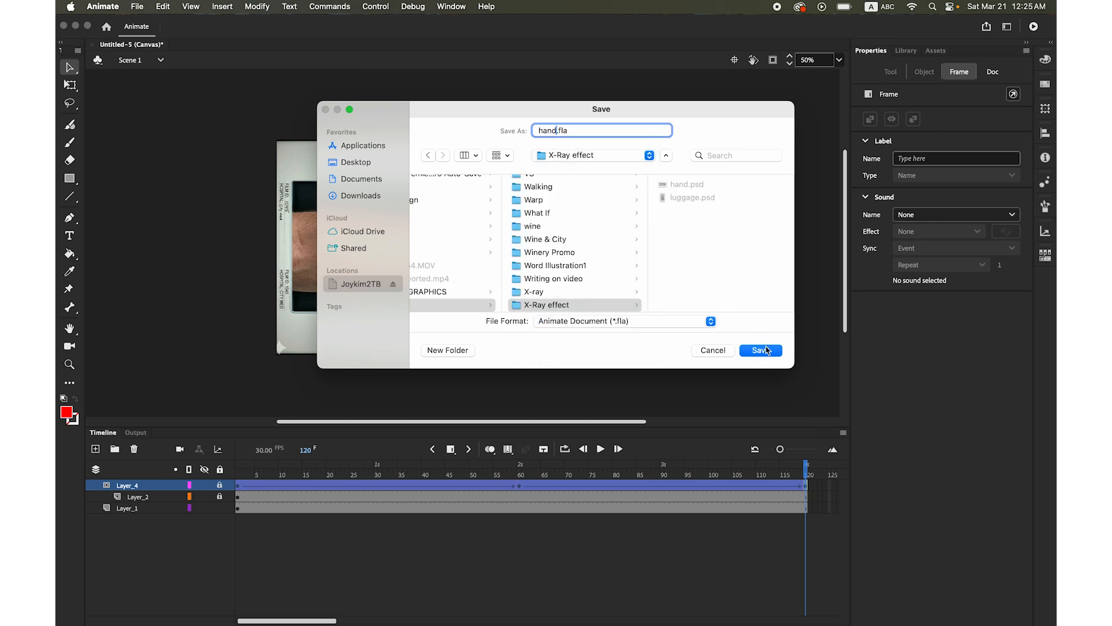
click(767, 350)
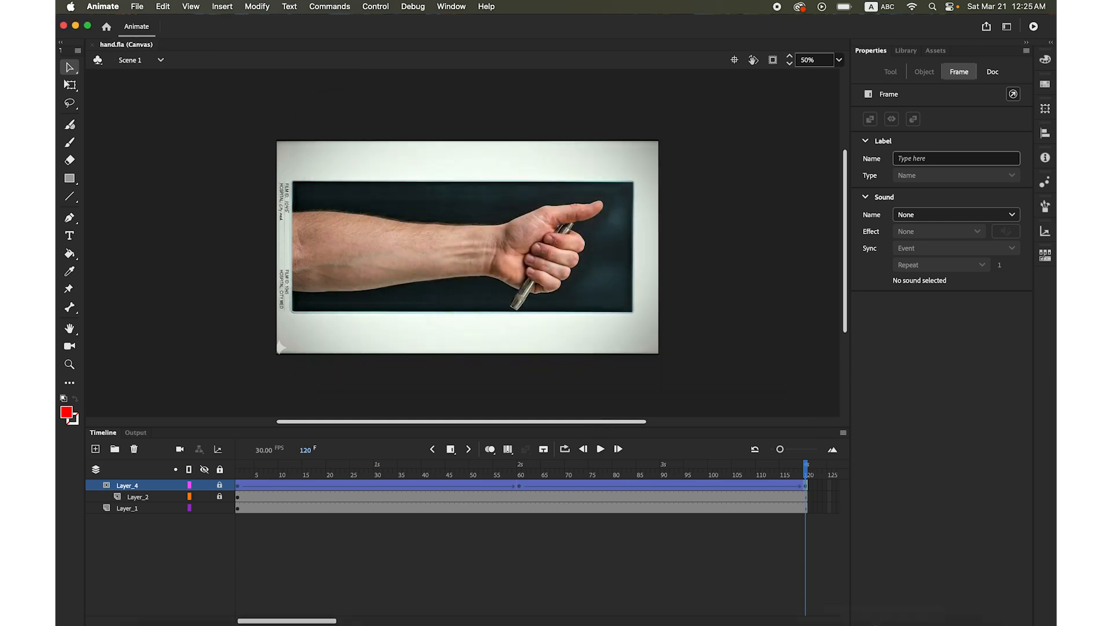
Step: Look at the Media Encoder render queue and return to Adobe Animate
mouse_move(883, 624)
click(928, 600)
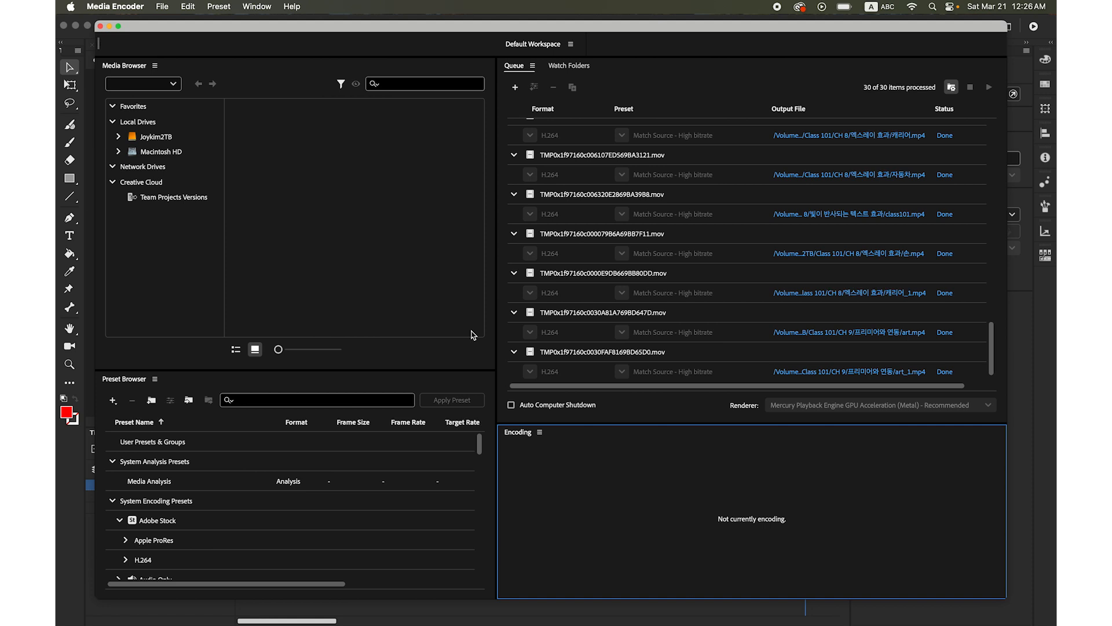
click(74, 457)
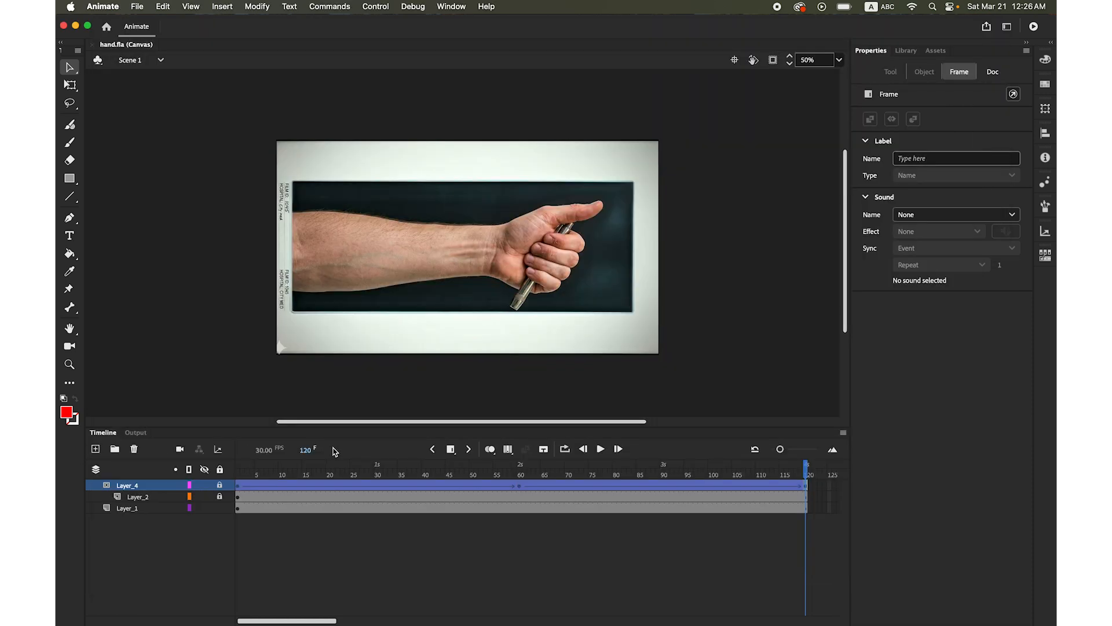
Step: Open the video export settings for the arm animation and keep H.264 as the format
click(140, 5)
mouse_move(182, 204)
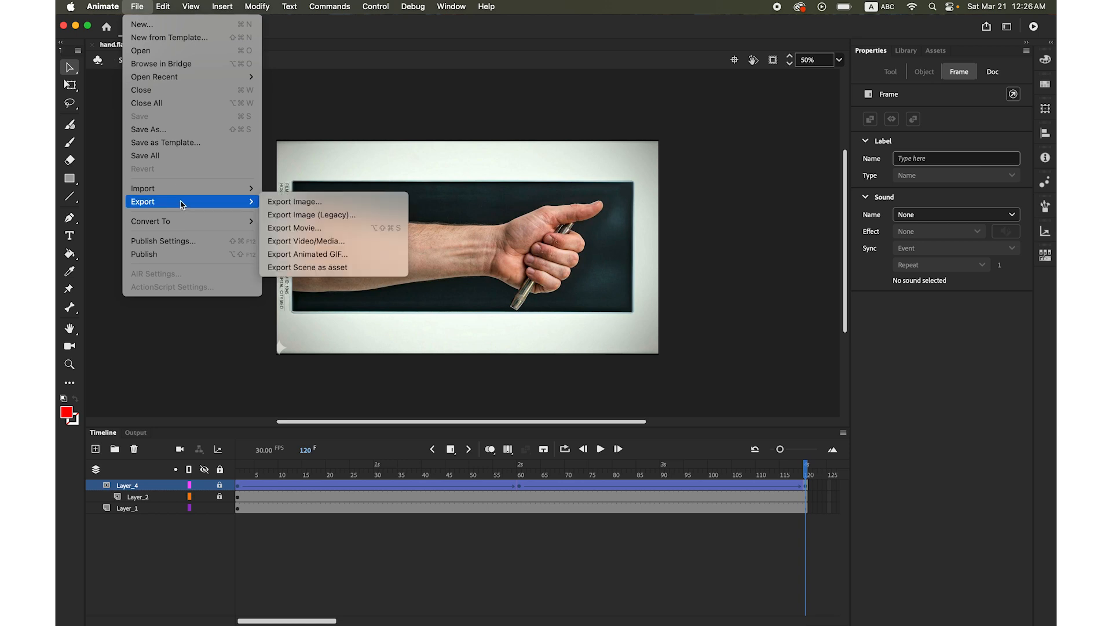
click(343, 246)
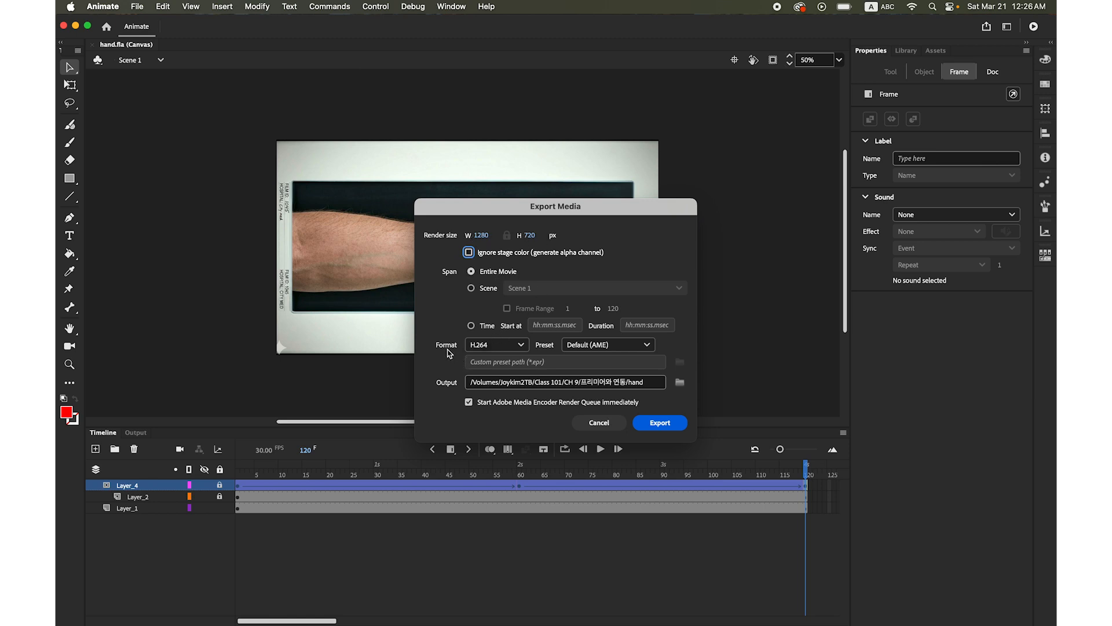
click(498, 346)
click(498, 346)
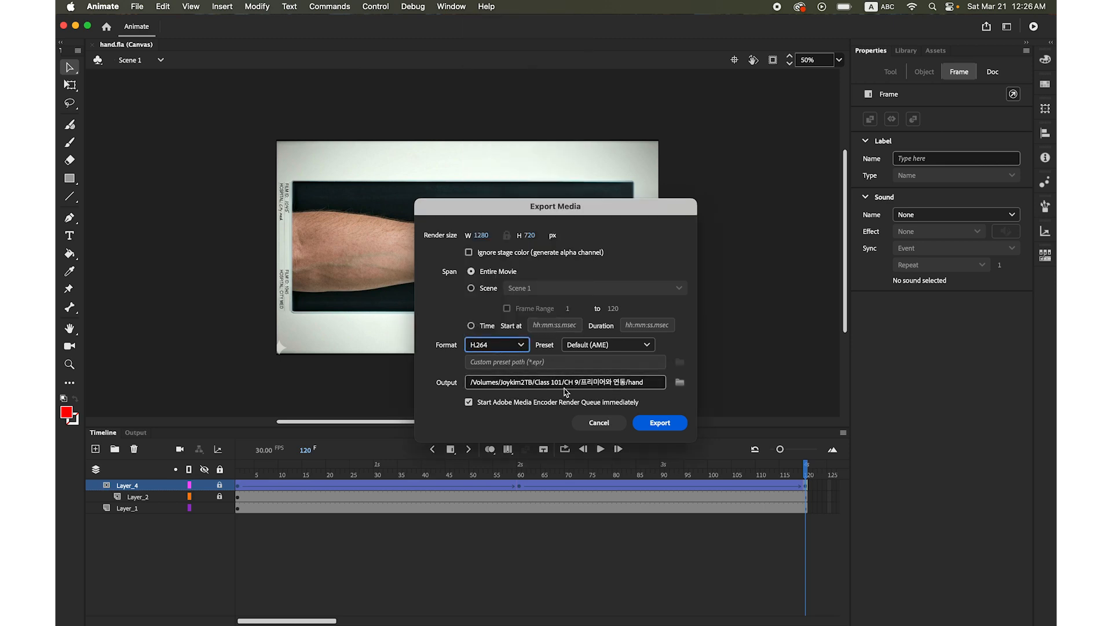
Step: Set the export destination to the X-Ray effect folder with the name hand and export the video
click(681, 383)
click(716, 293)
click(727, 377)
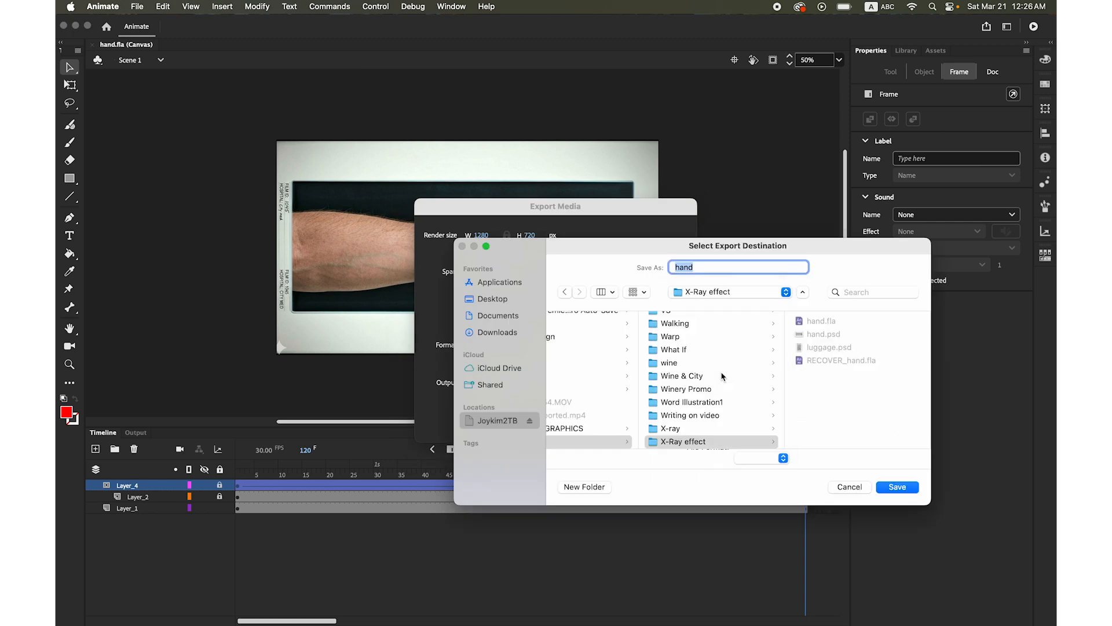
click(899, 488)
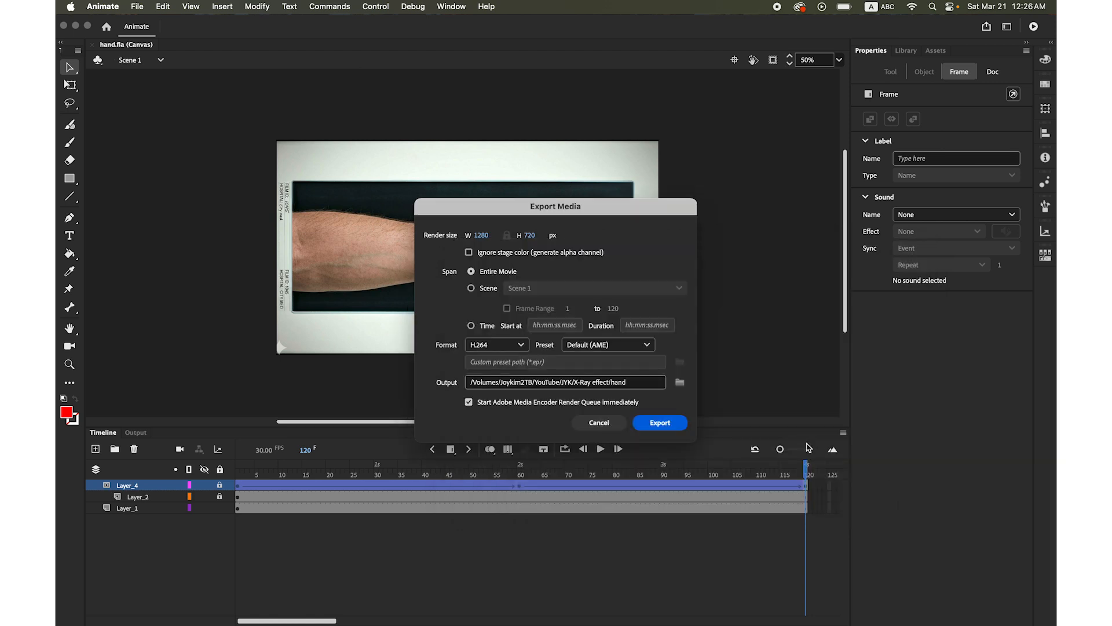
click(662, 423)
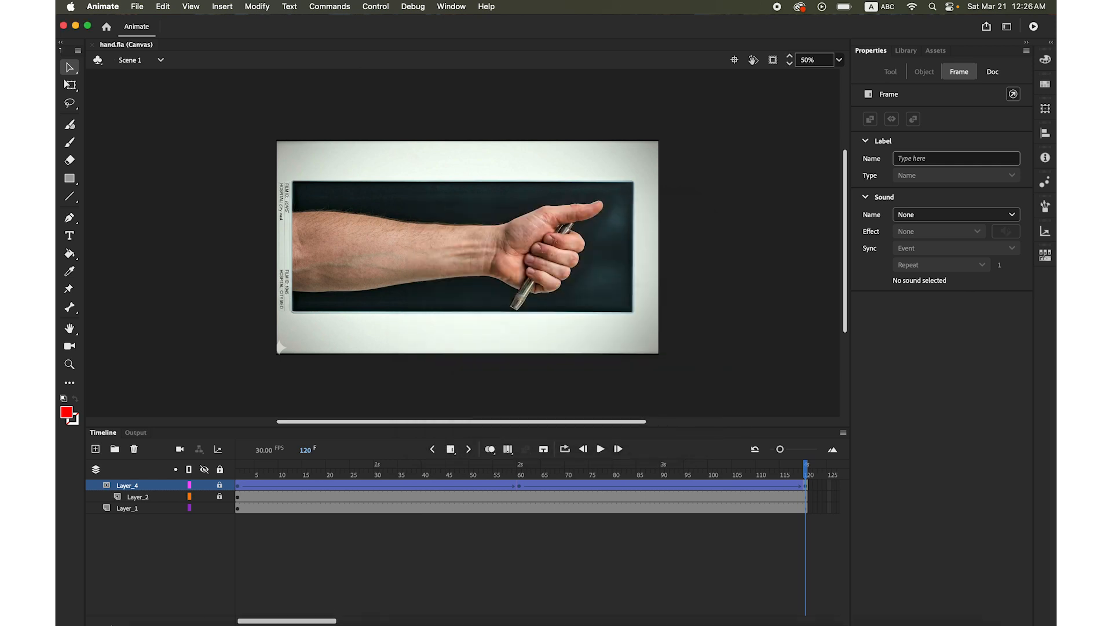
Step: Preview the exported hand.mp4 in Finder's X-Ray effect folder, close the preview and return to Adobe Animate
click(127, 619)
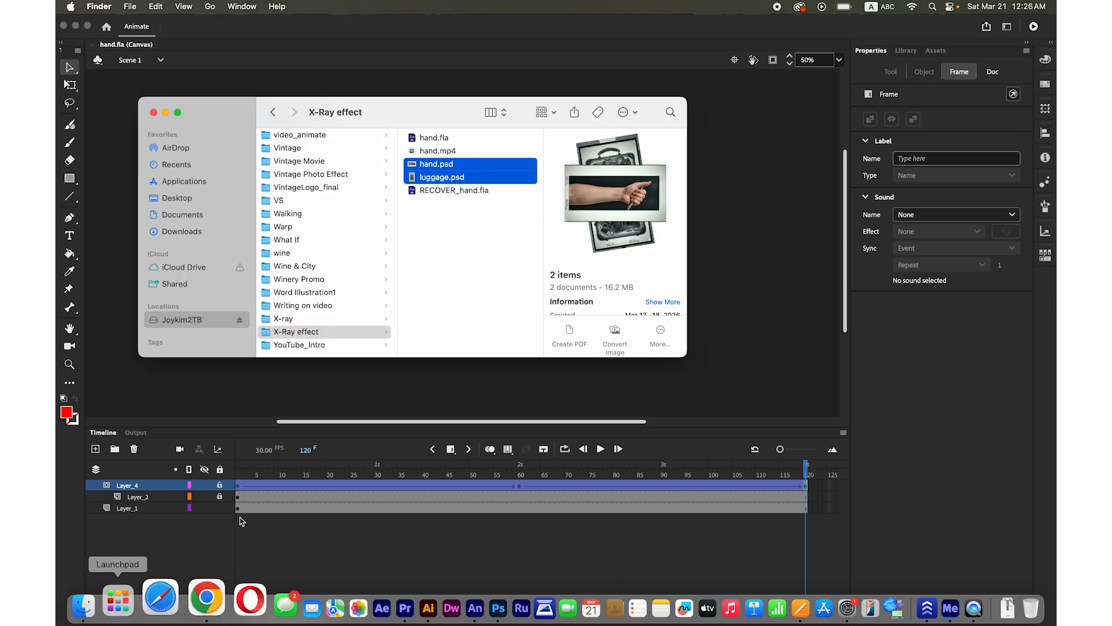
click(448, 239)
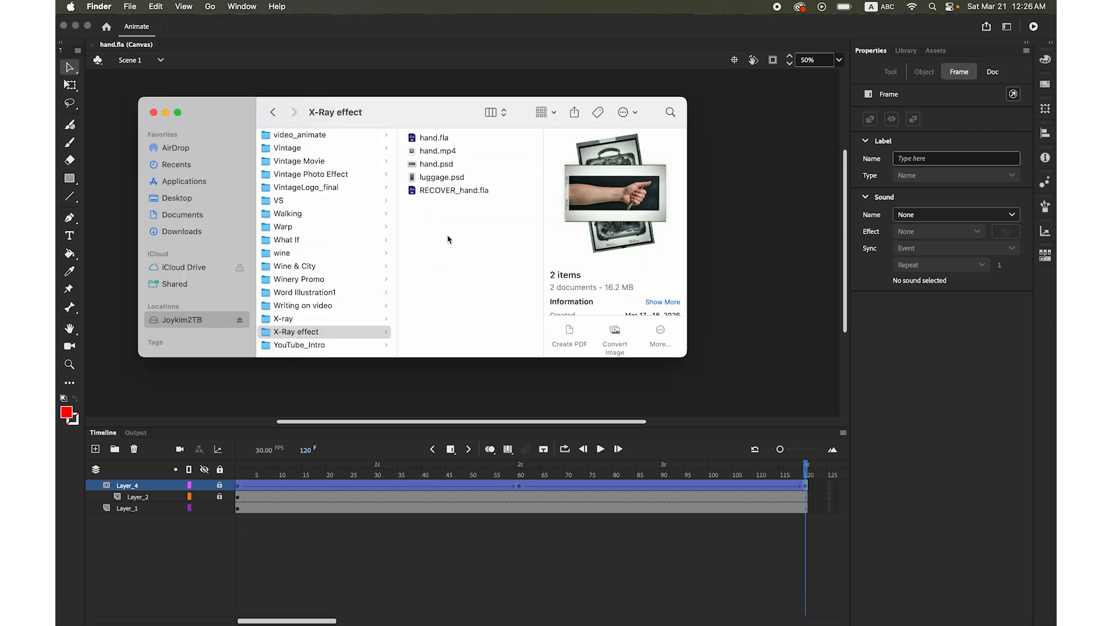
click(438, 152)
key(space)
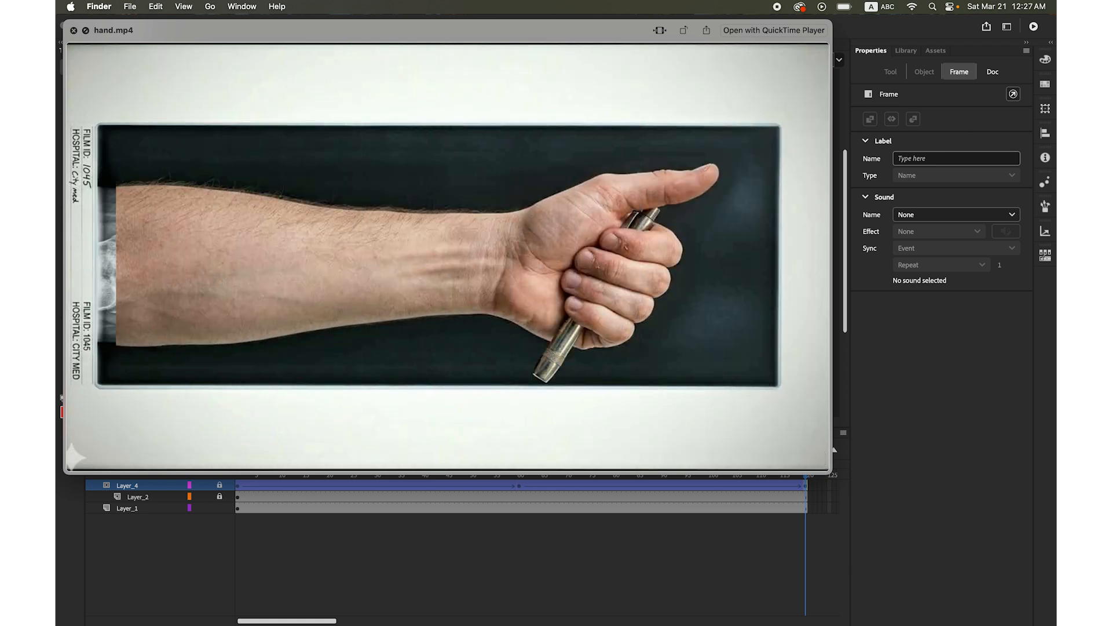
click(73, 30)
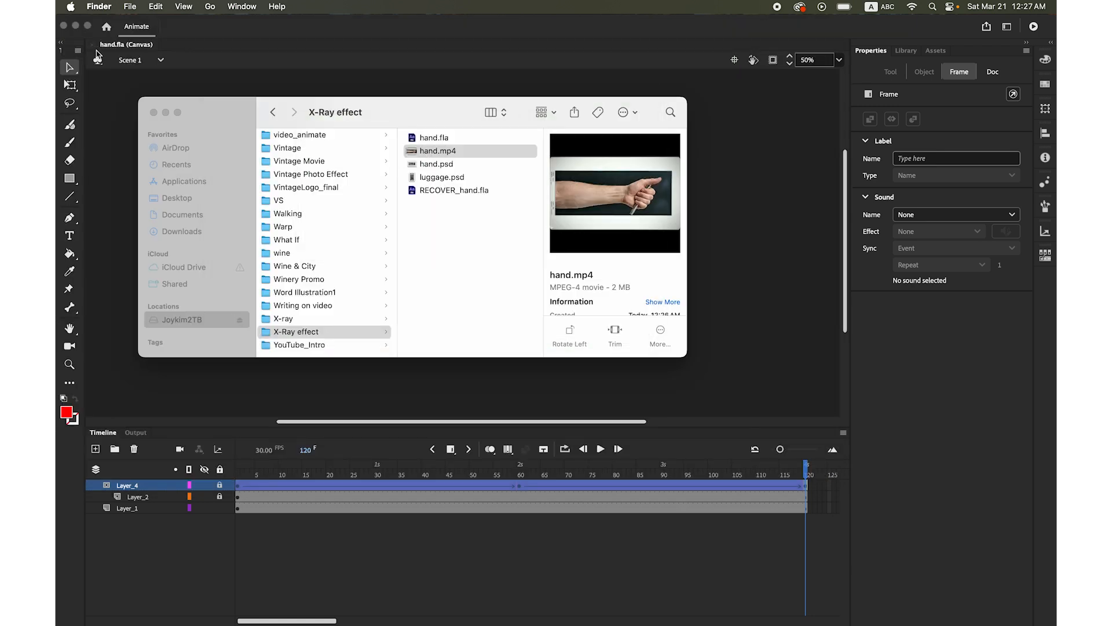
click(101, 106)
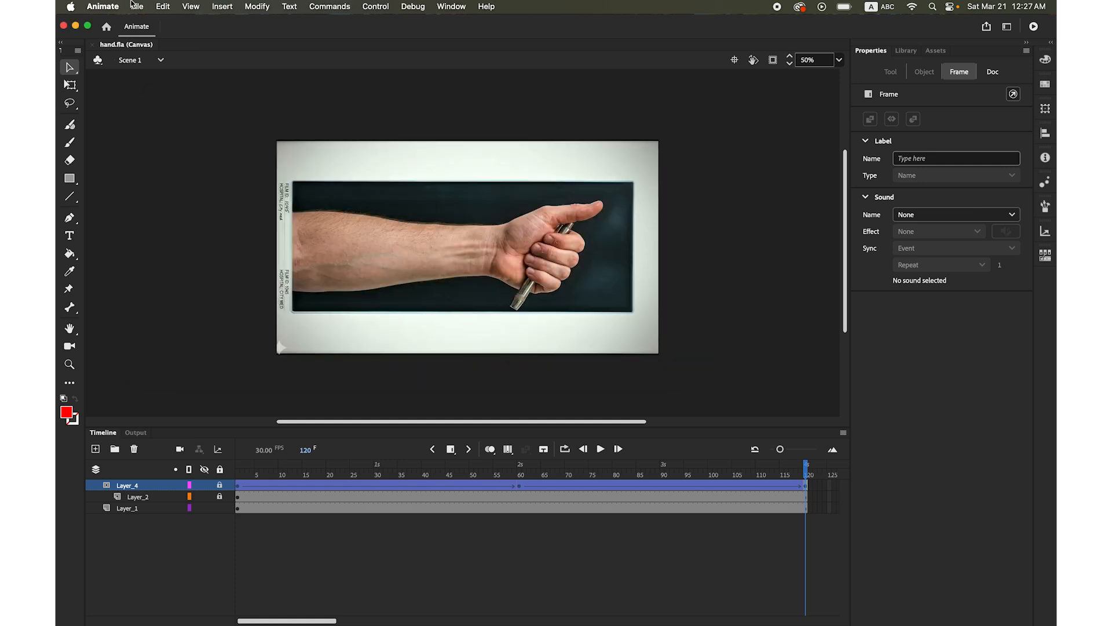
Step: Create a new HTML5 Canvas document 720 pixels wide and 1280 pixels high at 30 fps
click(136, 6)
click(142, 24)
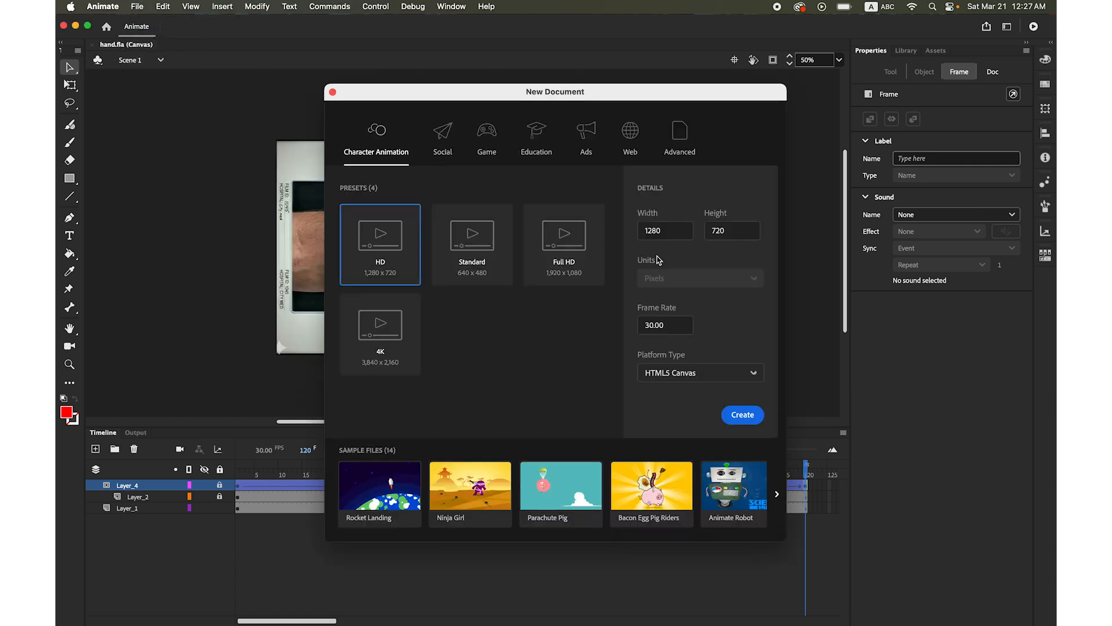
drag(674, 232, 627, 225)
text(7)
click(747, 232)
text(128)
click(675, 324)
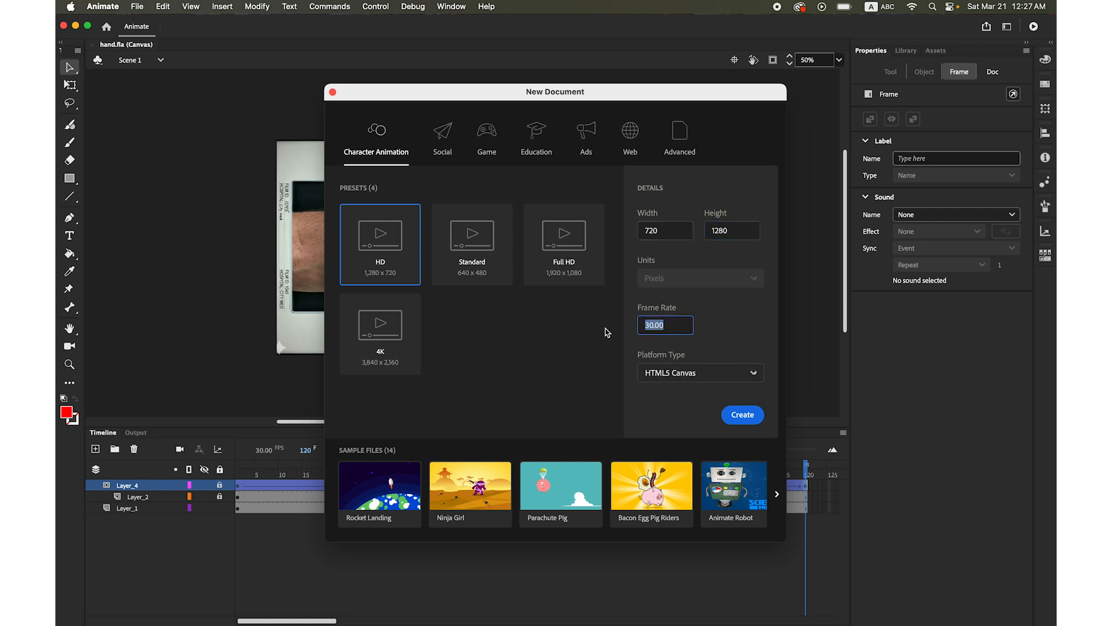
click(744, 416)
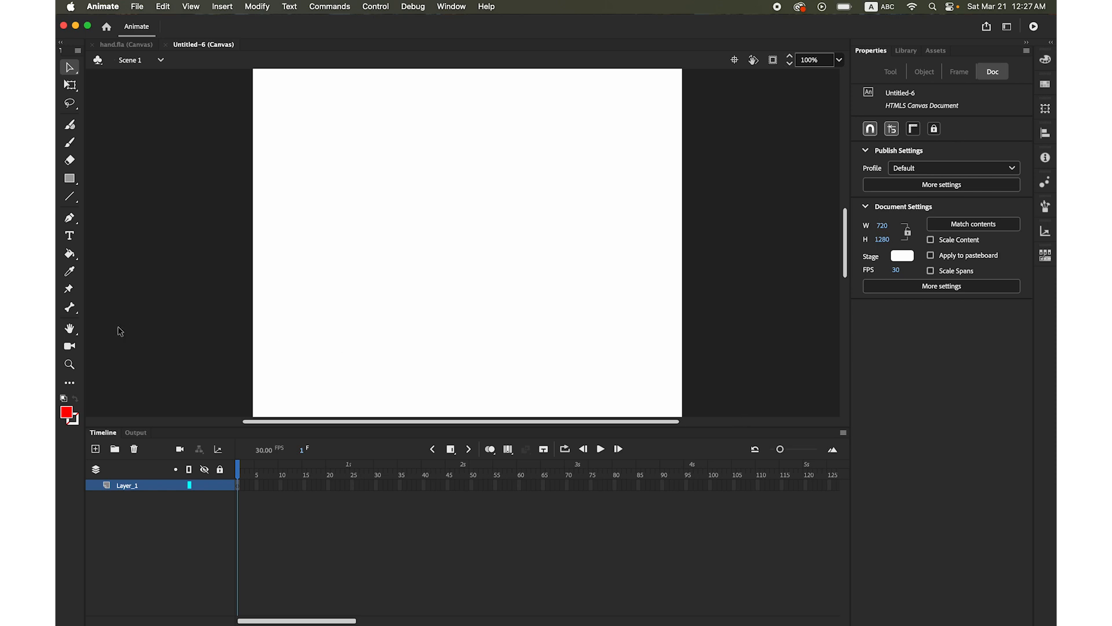
Step: Choose luggage.psd from the X-Ray effect folder for import to the stage
double_click(70, 329)
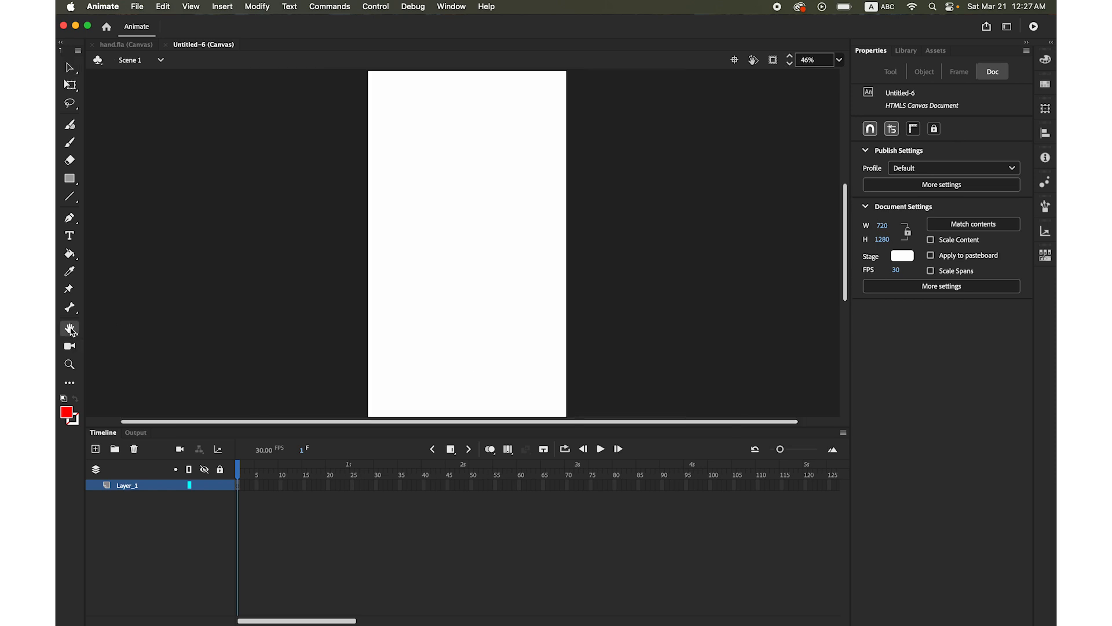
click(139, 6)
mouse_move(204, 195)
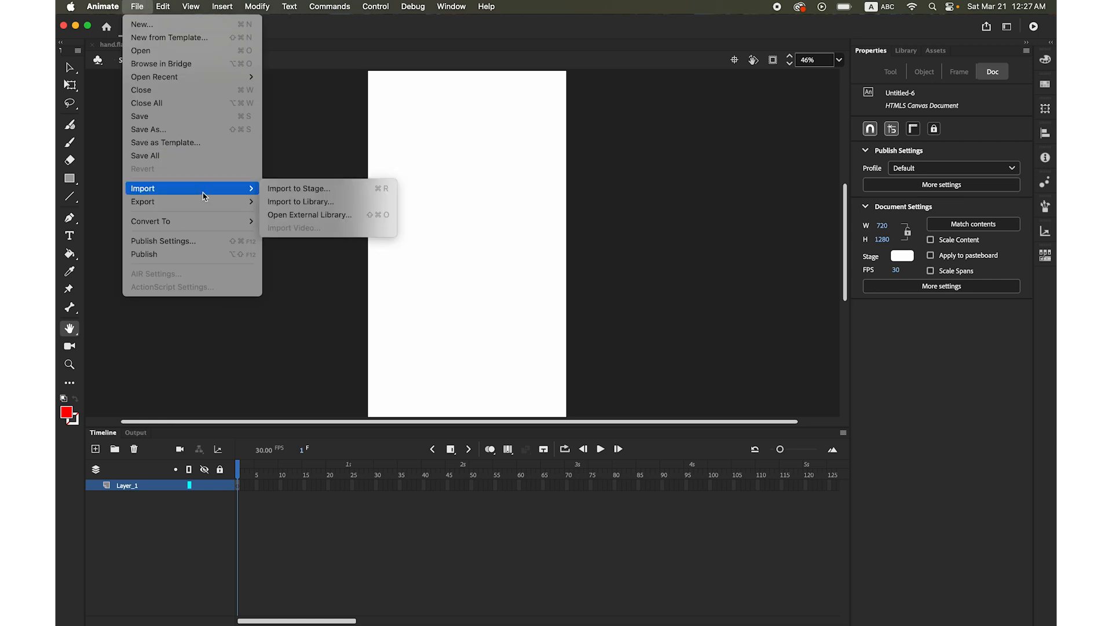
click(289, 189)
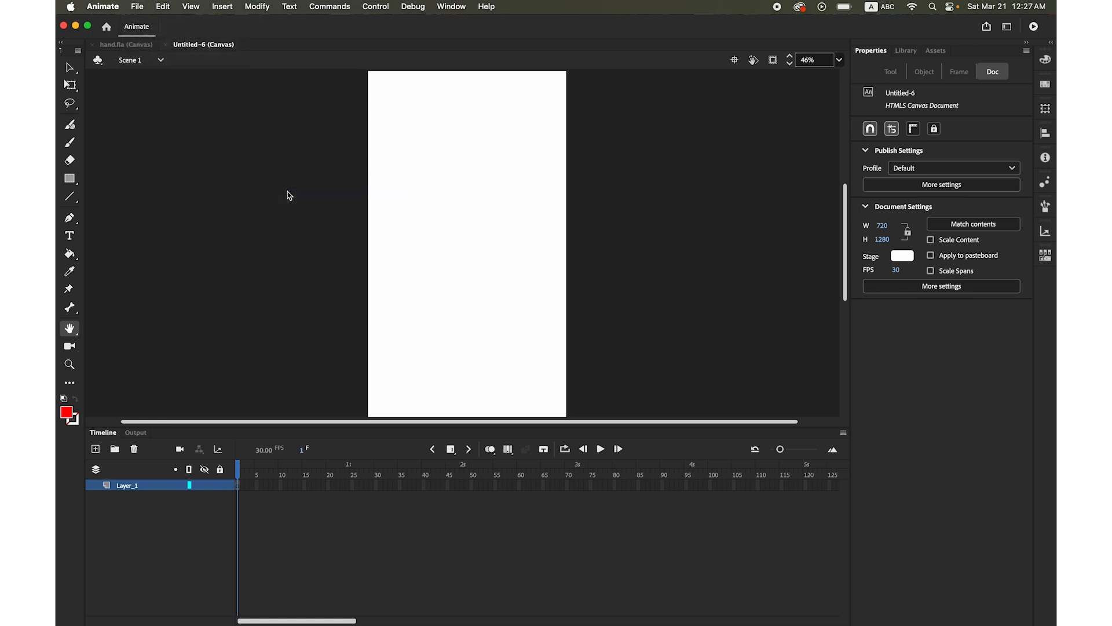
click(690, 190)
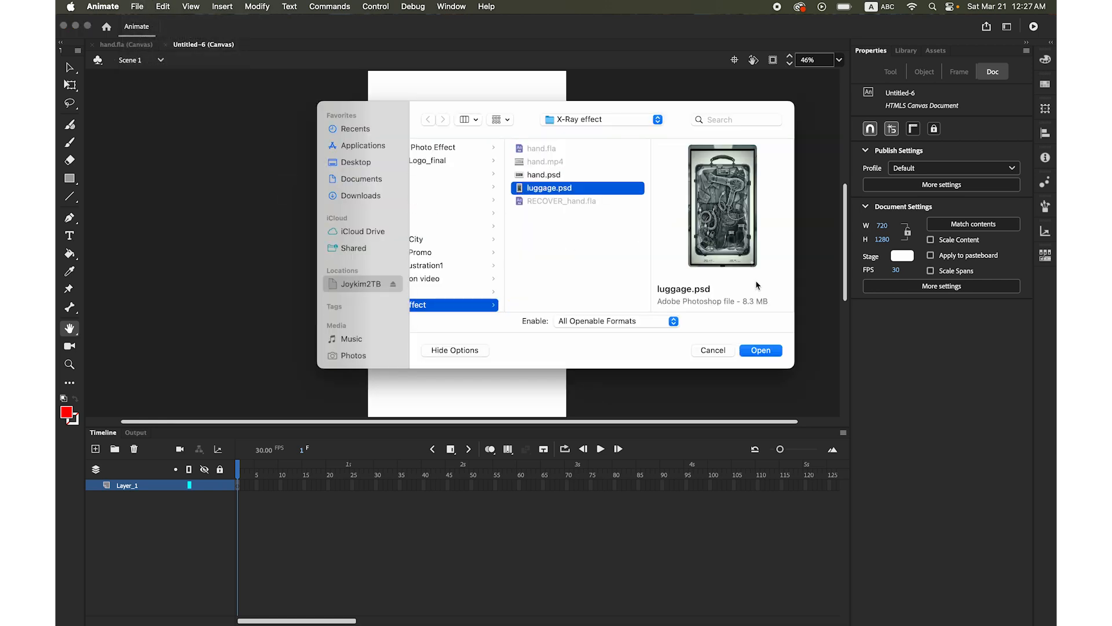
click(761, 350)
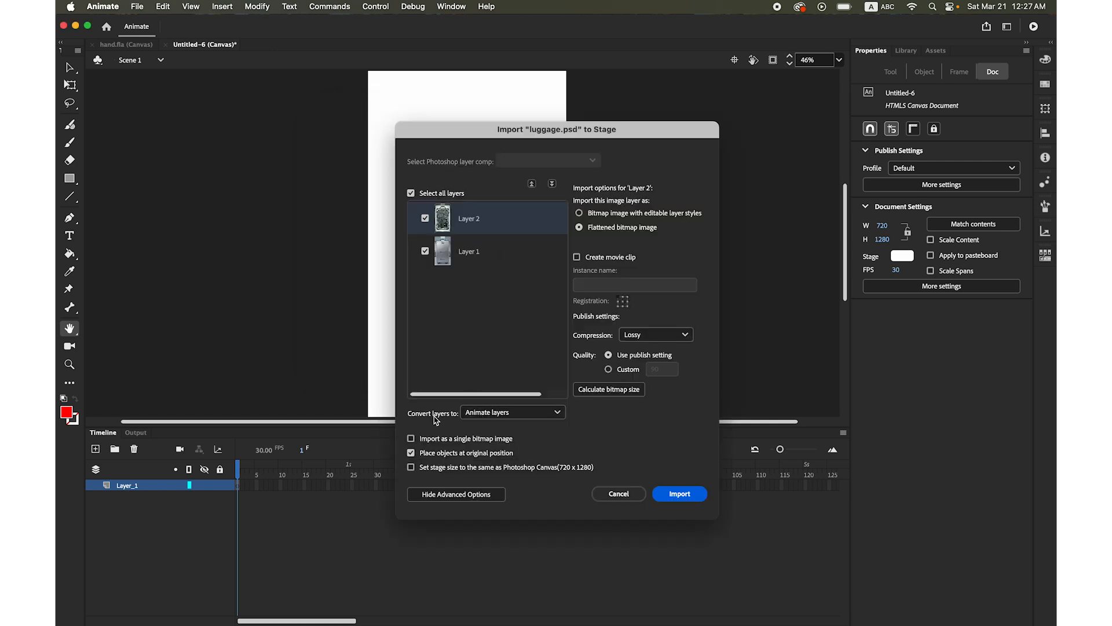
Step: Import luggage.psd as Animate layers, with Layer 2 as a bitmap with editable layer styles and Lossless compression
click(516, 416)
click(516, 414)
click(579, 213)
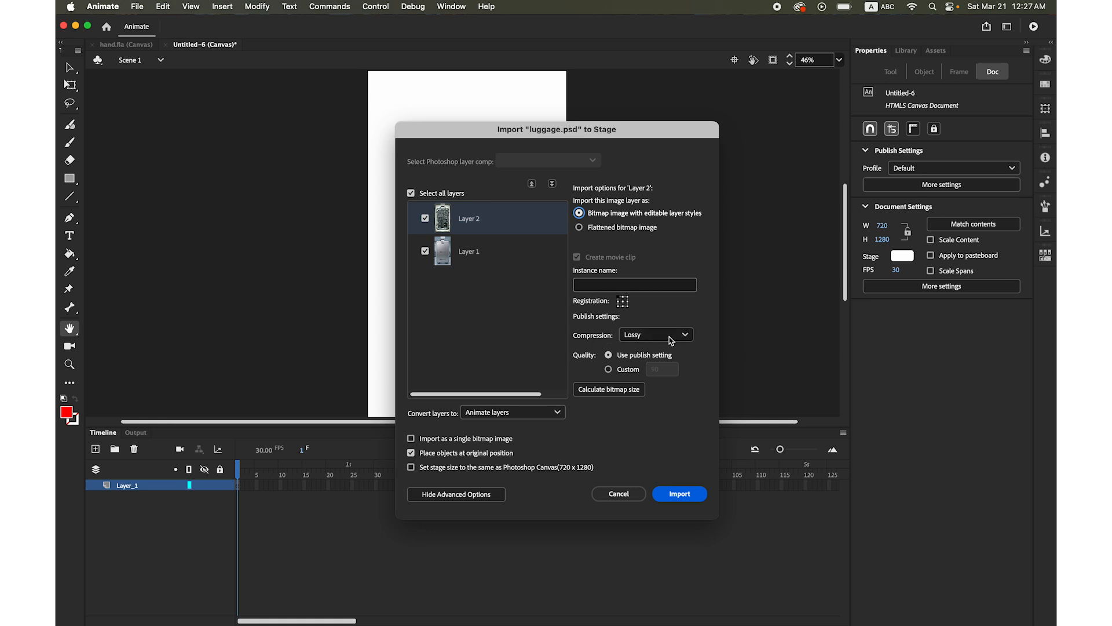
click(644, 334)
click(664, 367)
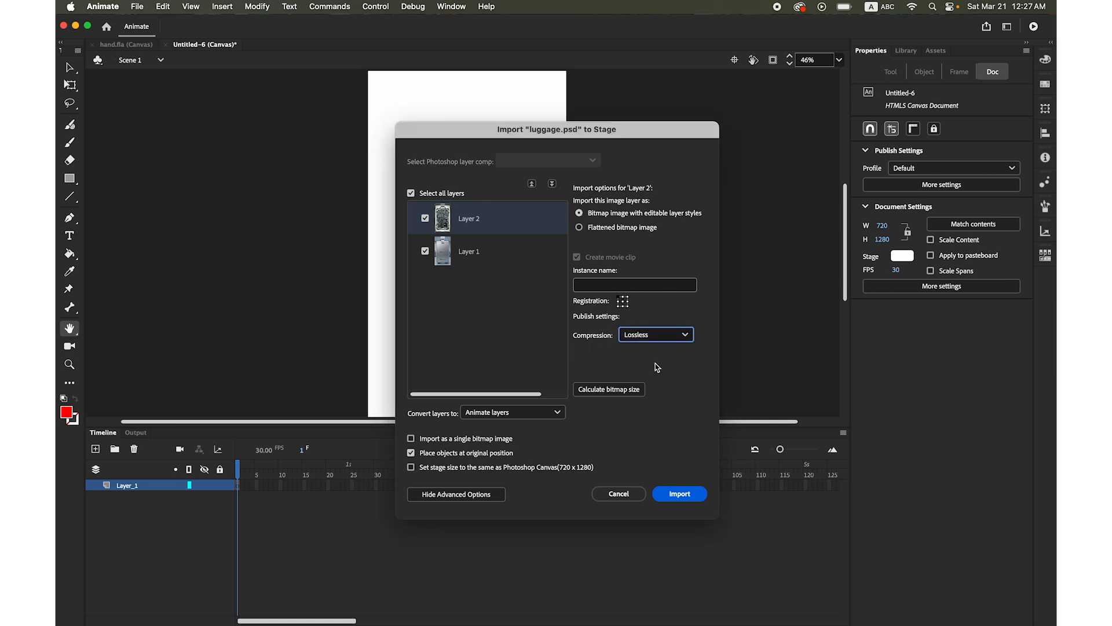
click(692, 497)
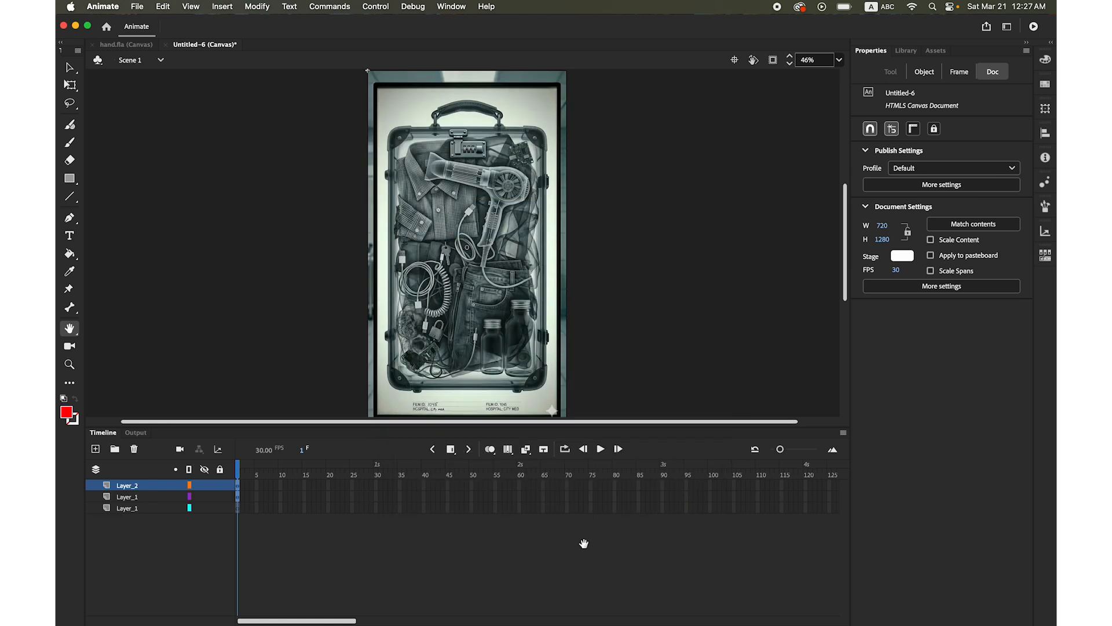
Step: Delete the empty bottommost Layer_1 and add a new layer above Layer_2
click(124, 508)
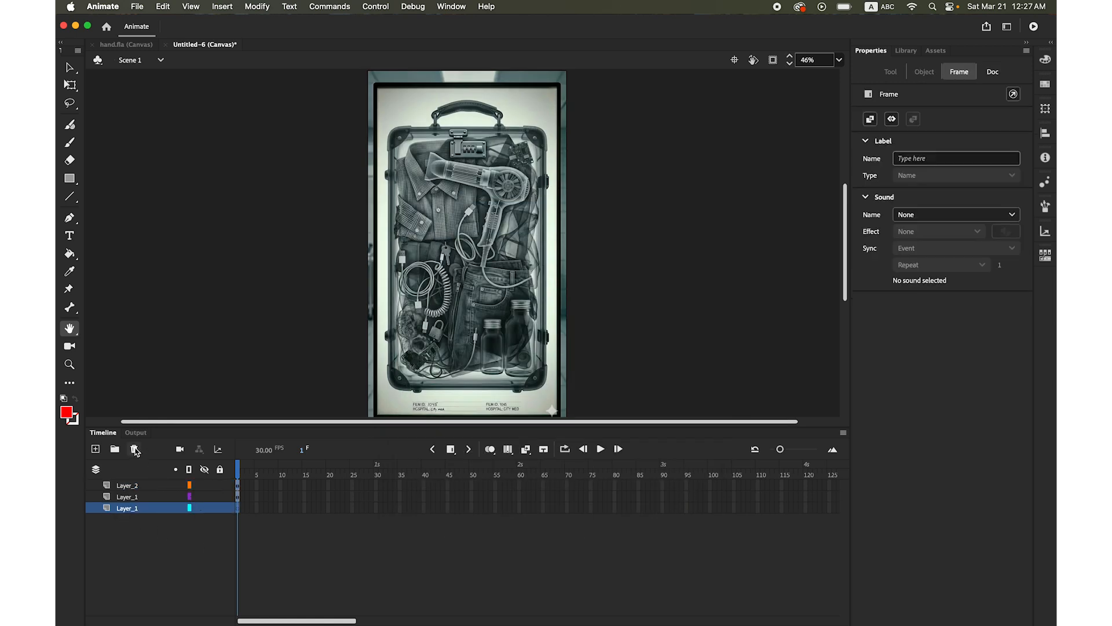
click(135, 450)
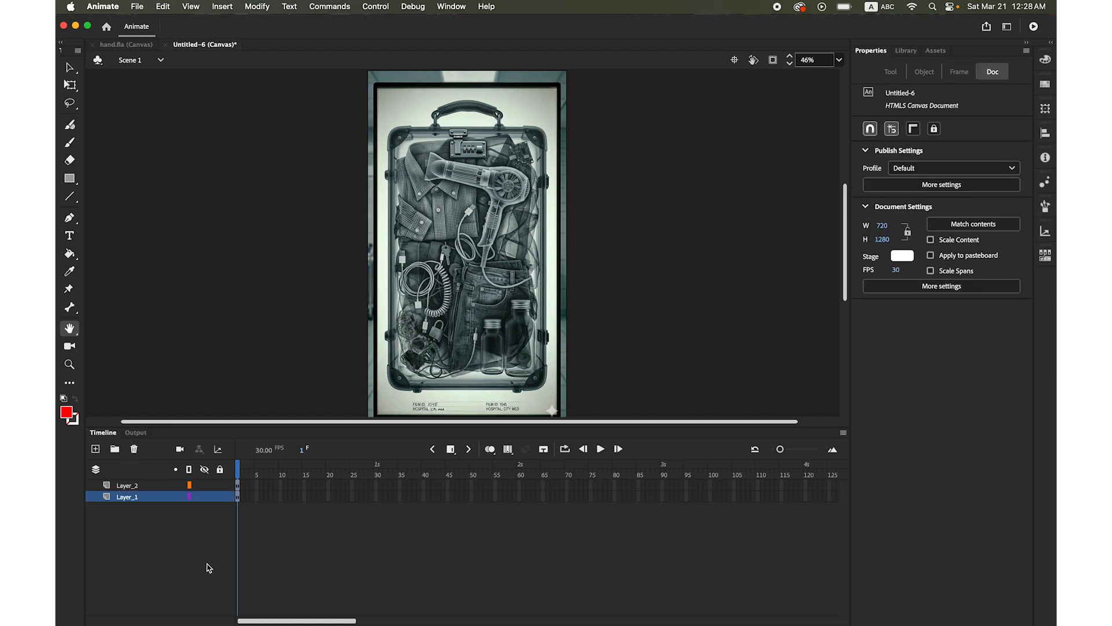
click(789, 61)
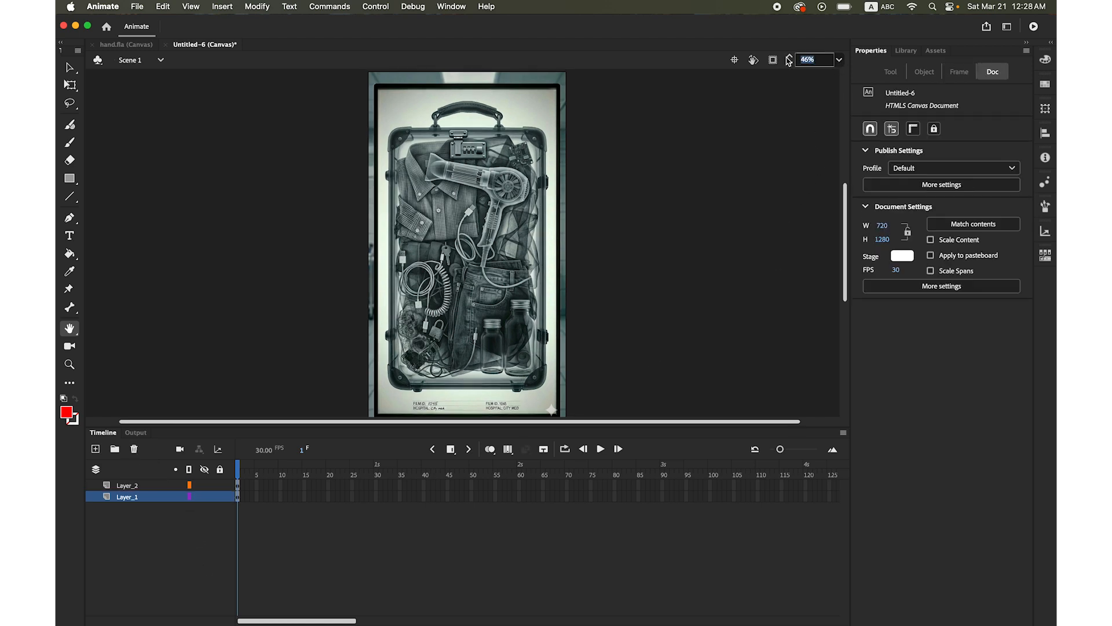
text(30)
key(Return)
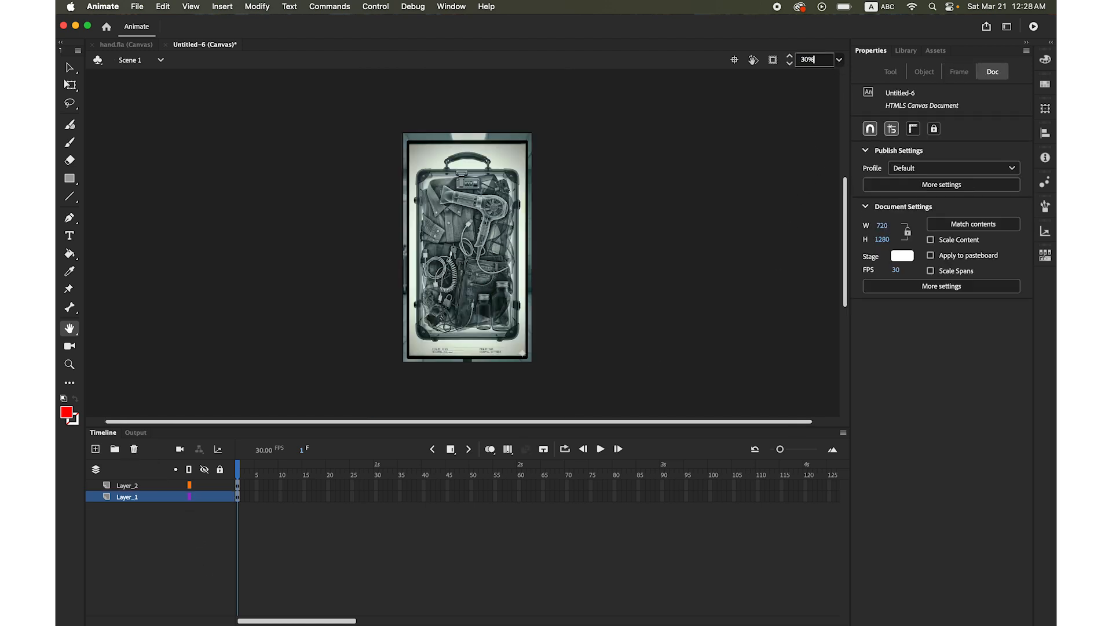
click(131, 487)
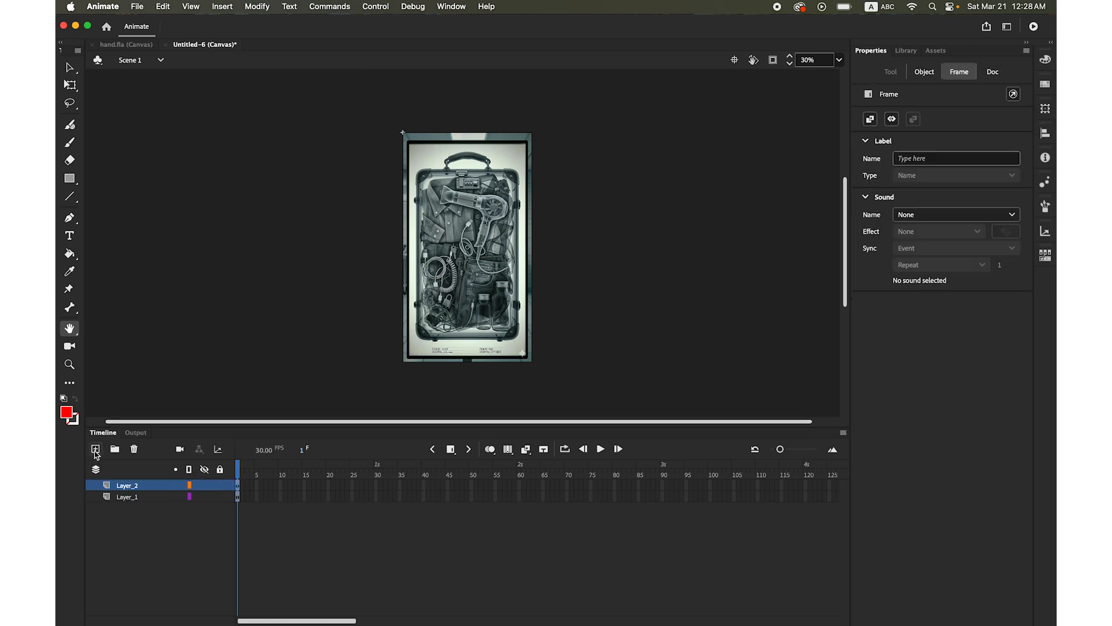
click(96, 450)
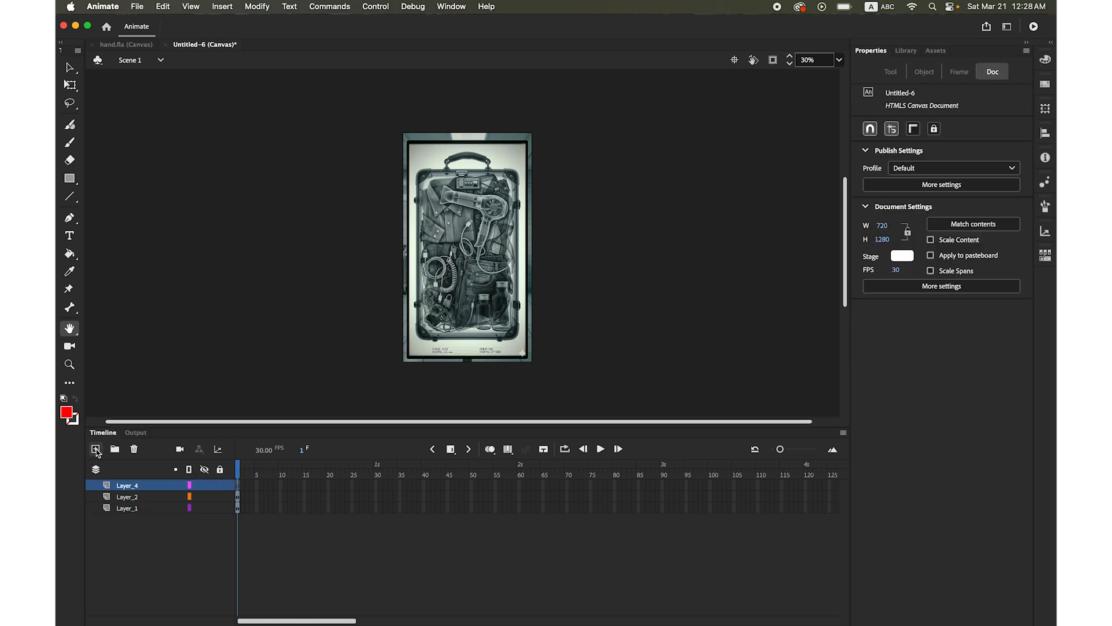
Step: Draw a red rectangle about 783 by 313 px across the suitcase on Layer_4 and move it just above the stage
click(71, 180)
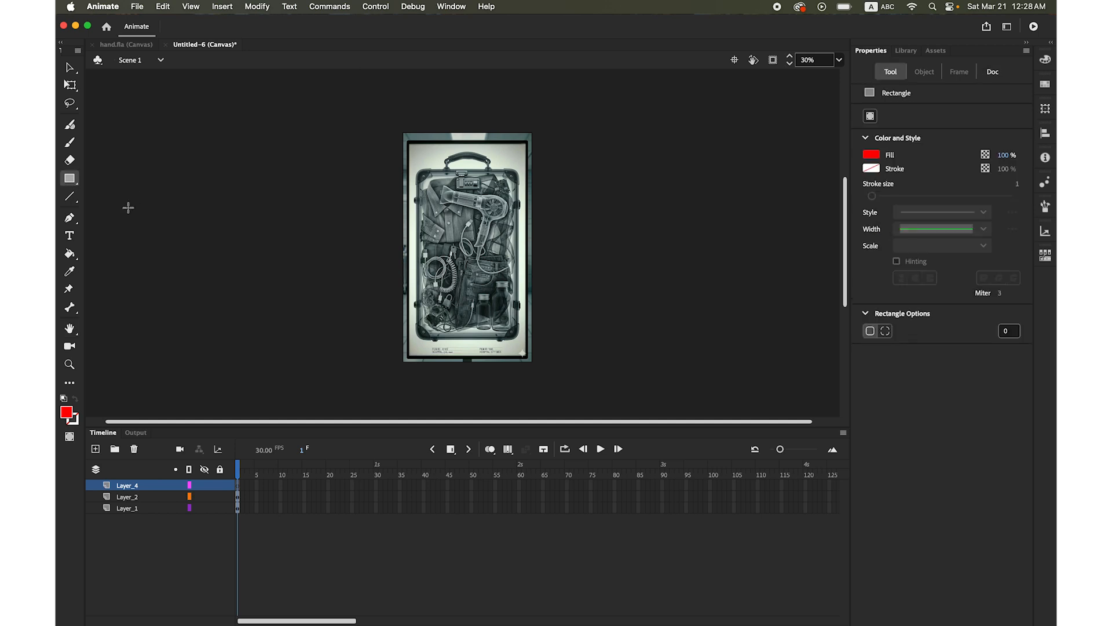
drag(398, 153, 538, 208)
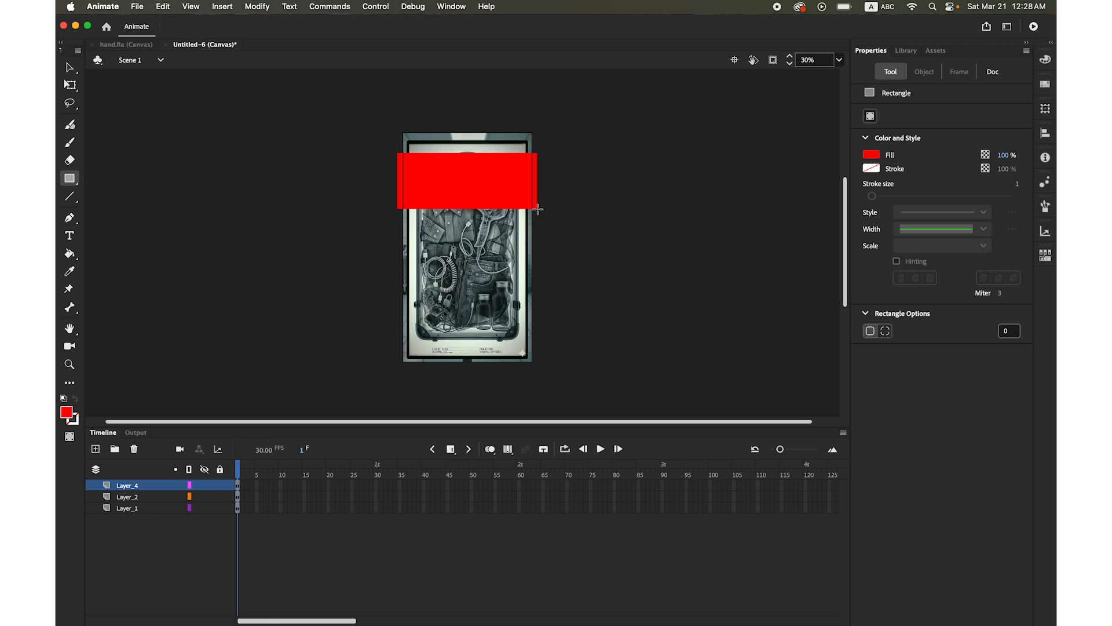
click(70, 68)
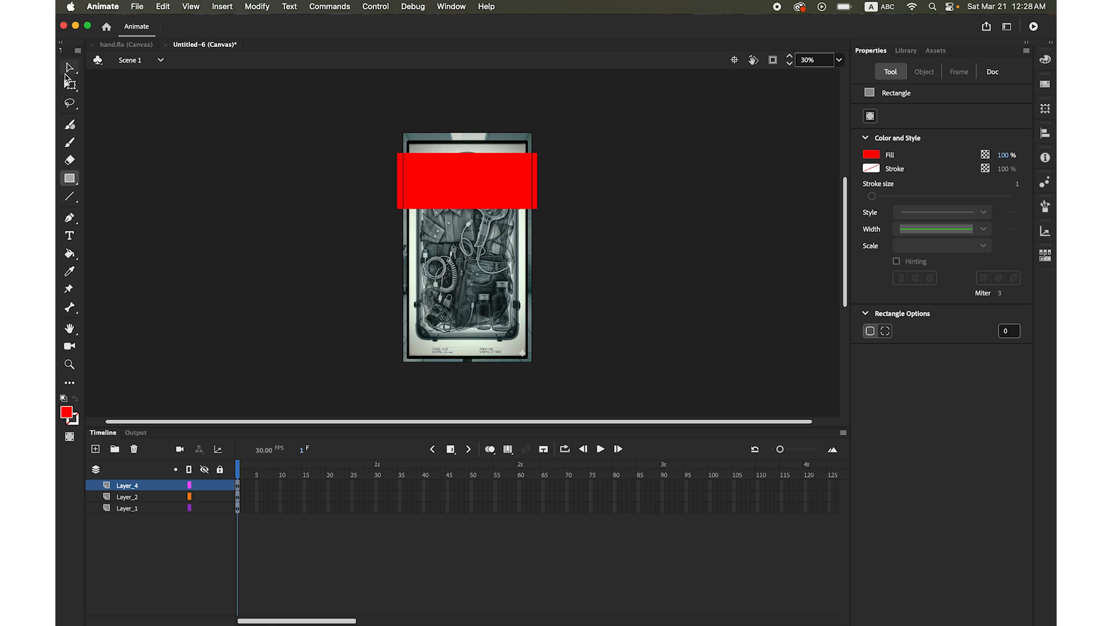
click(497, 180)
drag(497, 180, 488, 107)
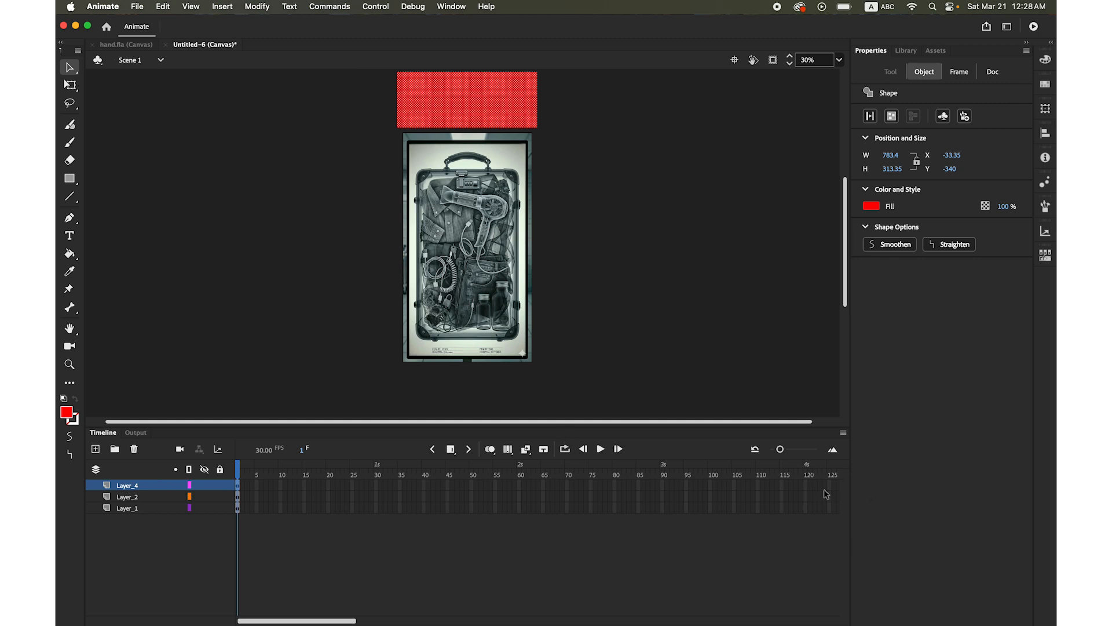
Step: Insert a keyframe at frame 120 of Layer_4 and create a classic tween across the span
click(806, 487)
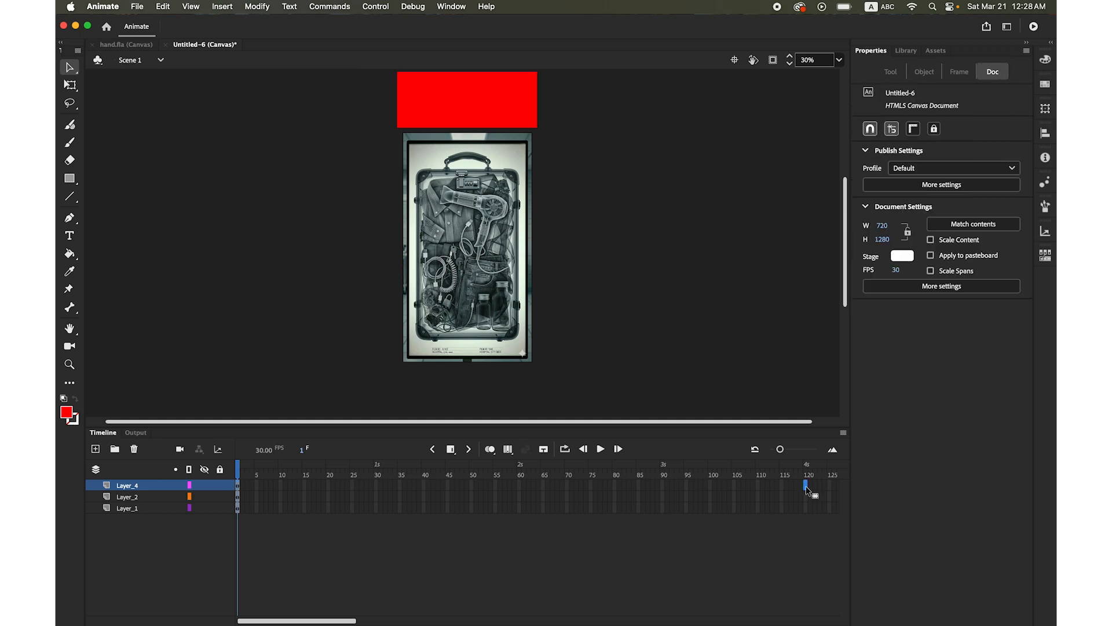
click(452, 451)
click(482, 474)
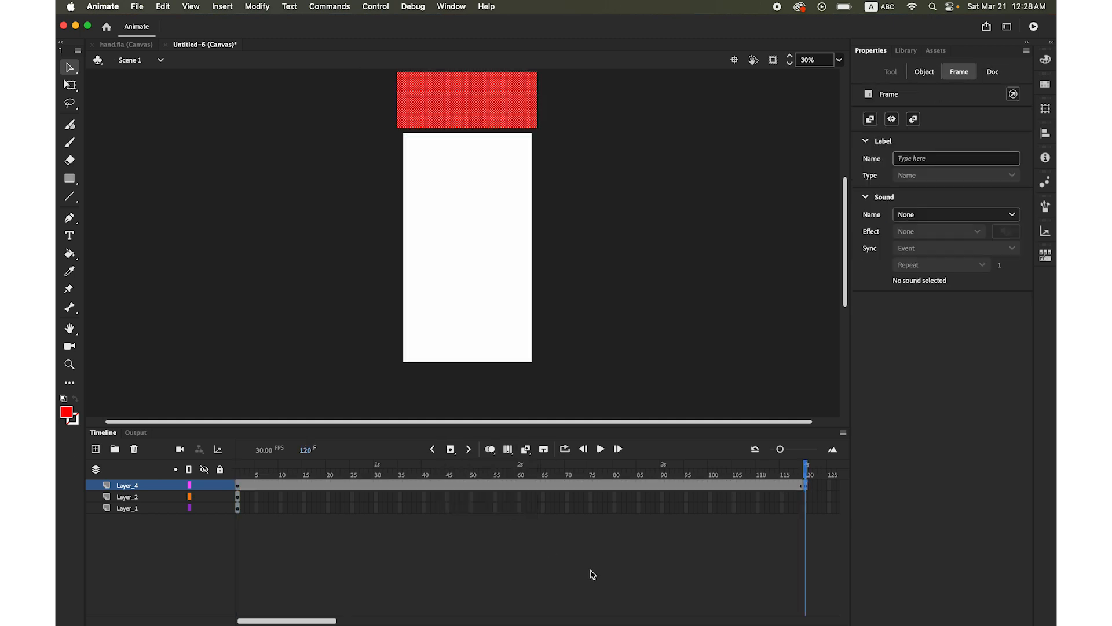
right_click(521, 488)
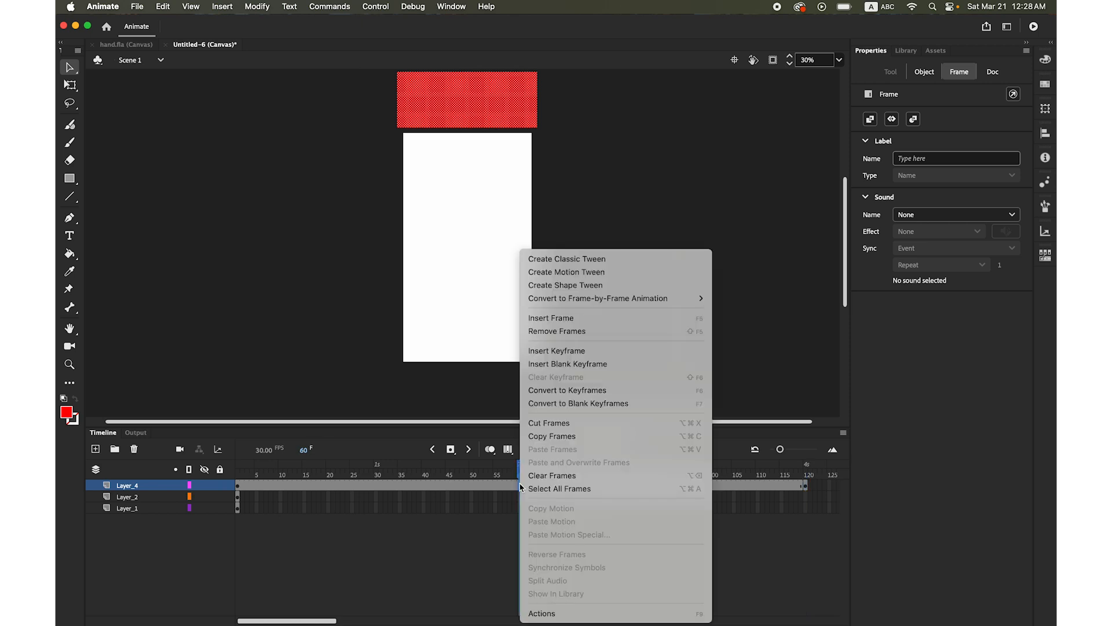
click(556, 261)
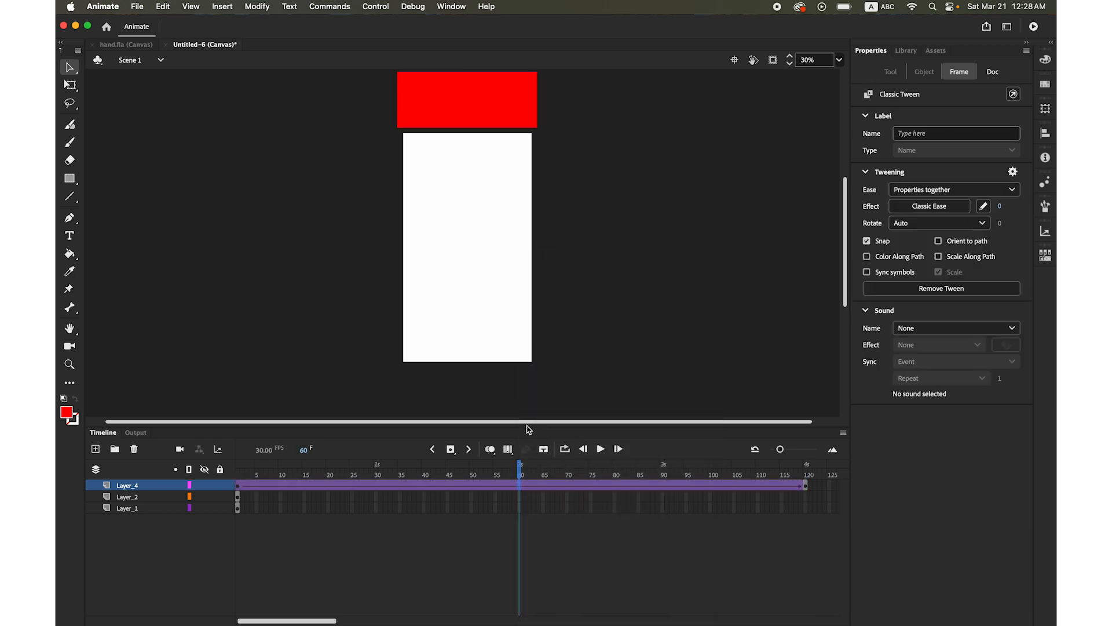
Step: Add a keyframe at frame 60 with the red rectangle moved just below the stage, and play the animation from frame 1
mouse_move(520, 477)
mouse_down()
mouse_move(438, 479)
mouse_move(529, 479)
mouse_move(519, 483)
mouse_up()
click(451, 449)
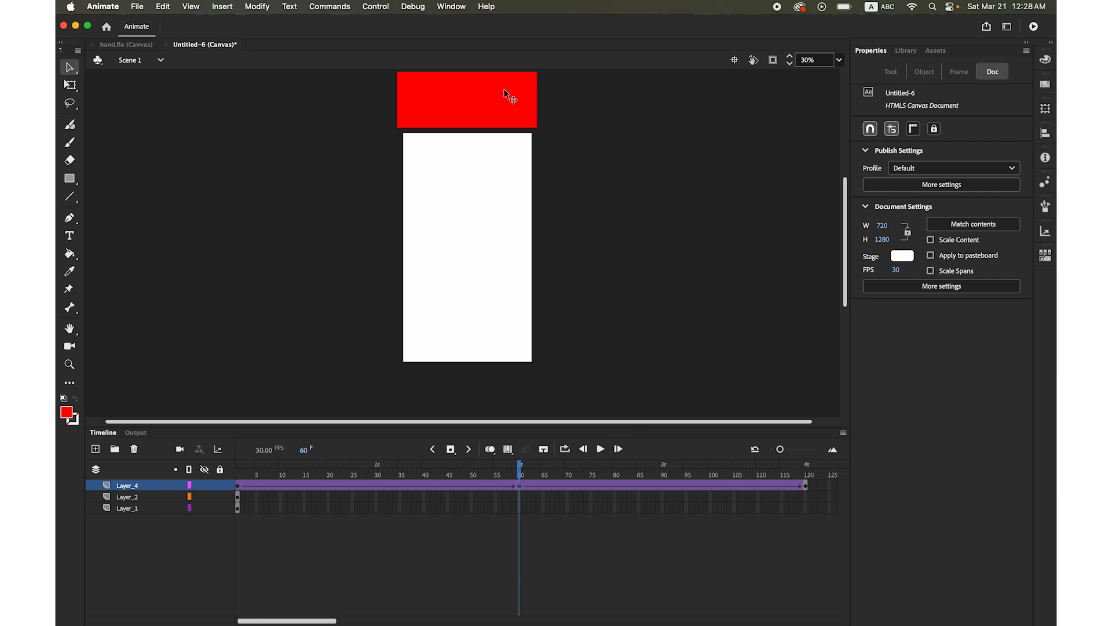
drag(504, 93, 485, 387)
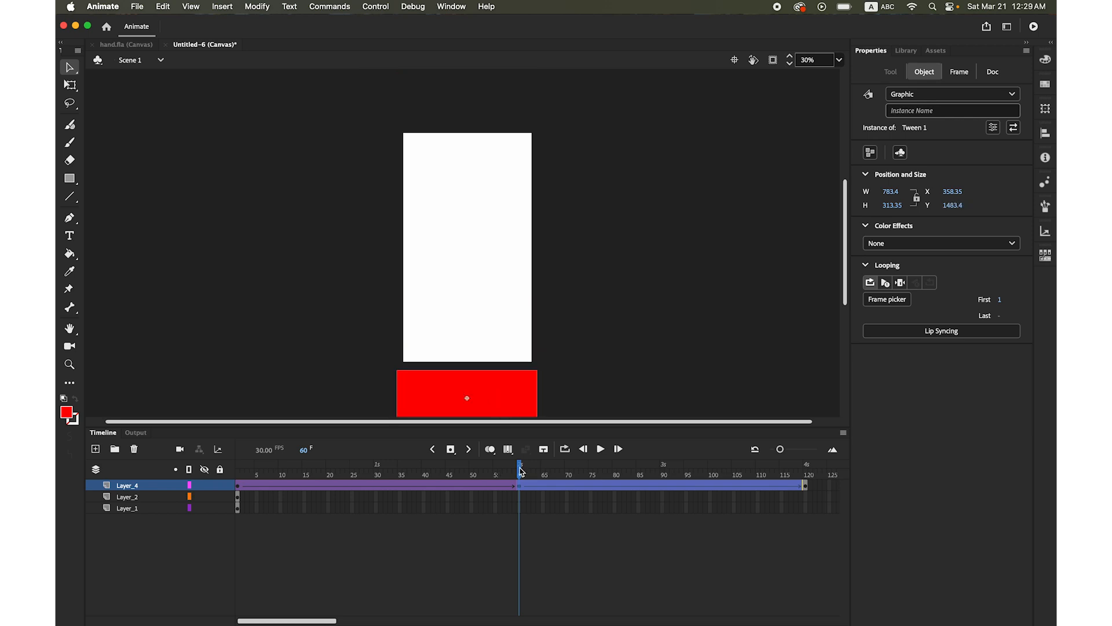
drag(520, 470, 158, 447)
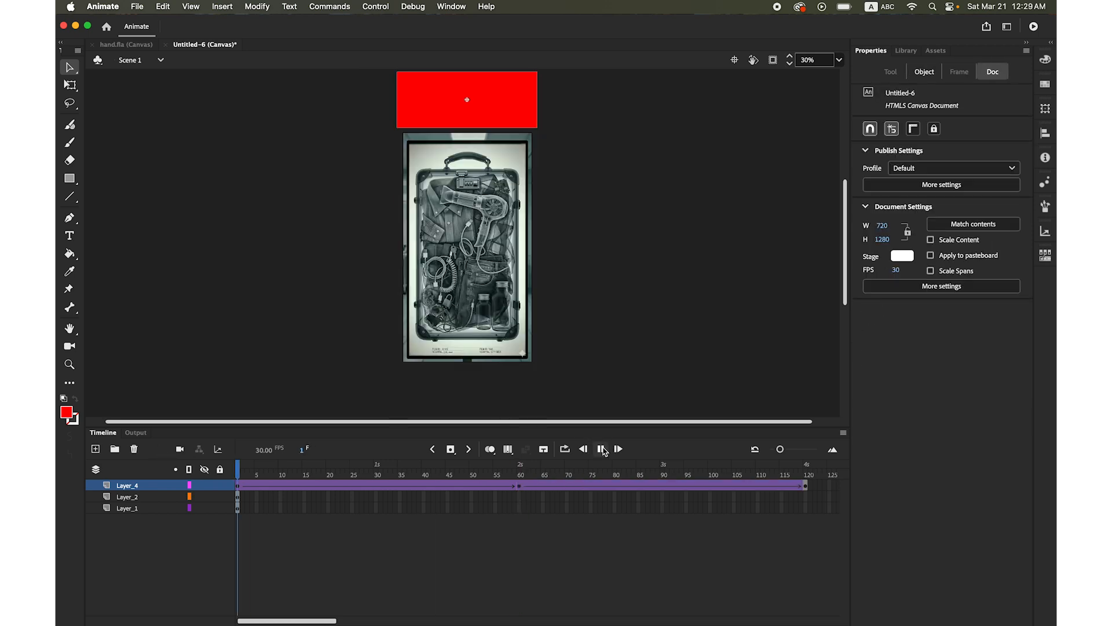
click(601, 449)
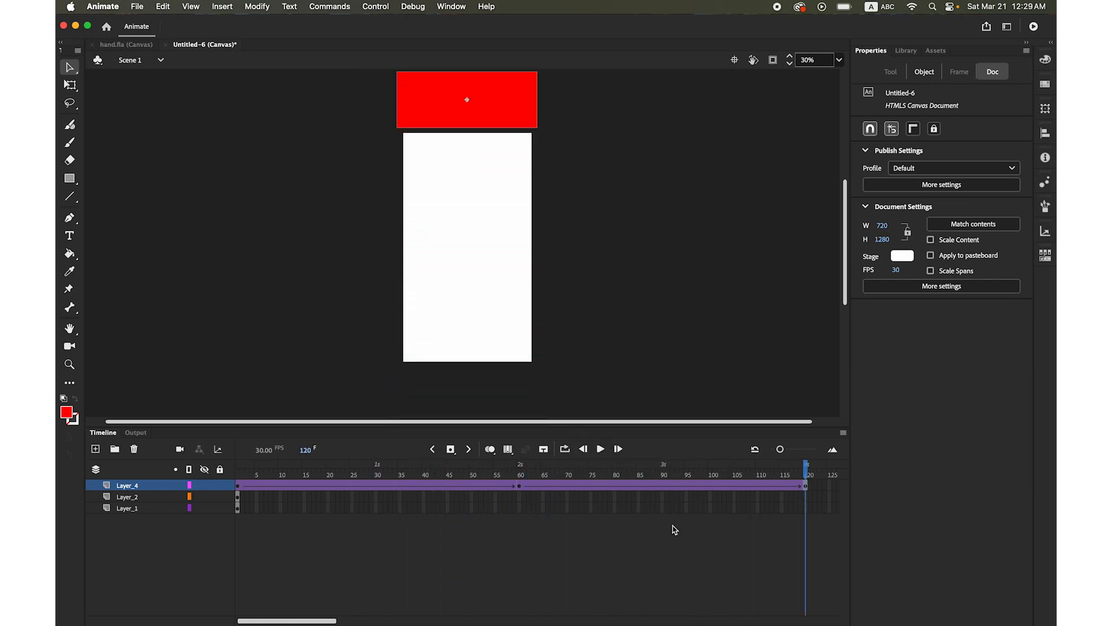
Step: Extend Layer_2 and Layer_1 to frame 120 by inserting regular frames
click(130, 508)
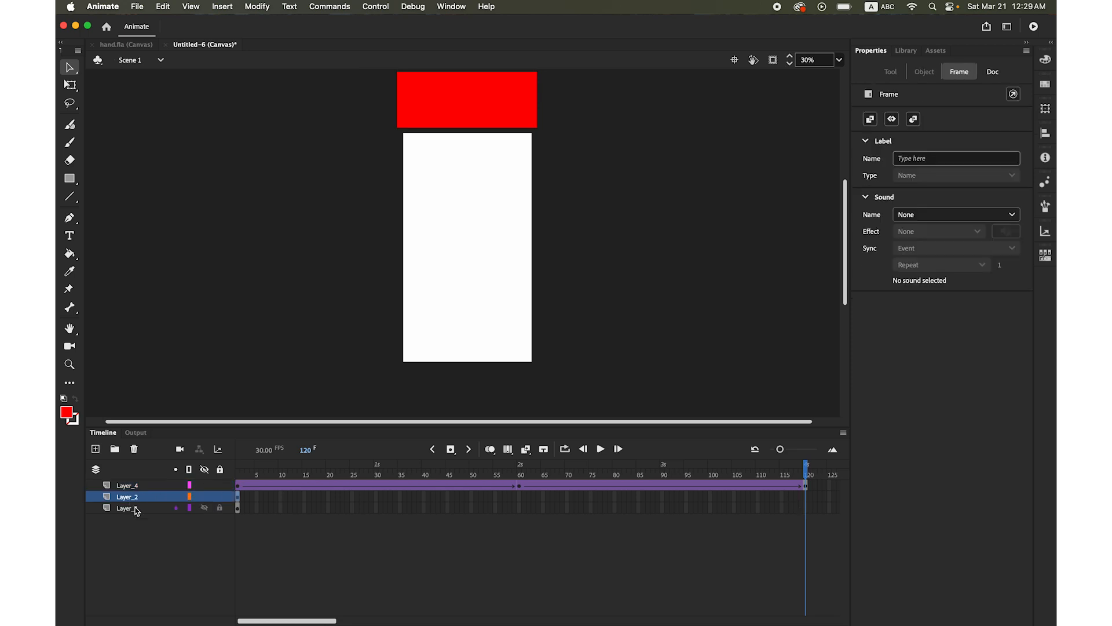
click(807, 497)
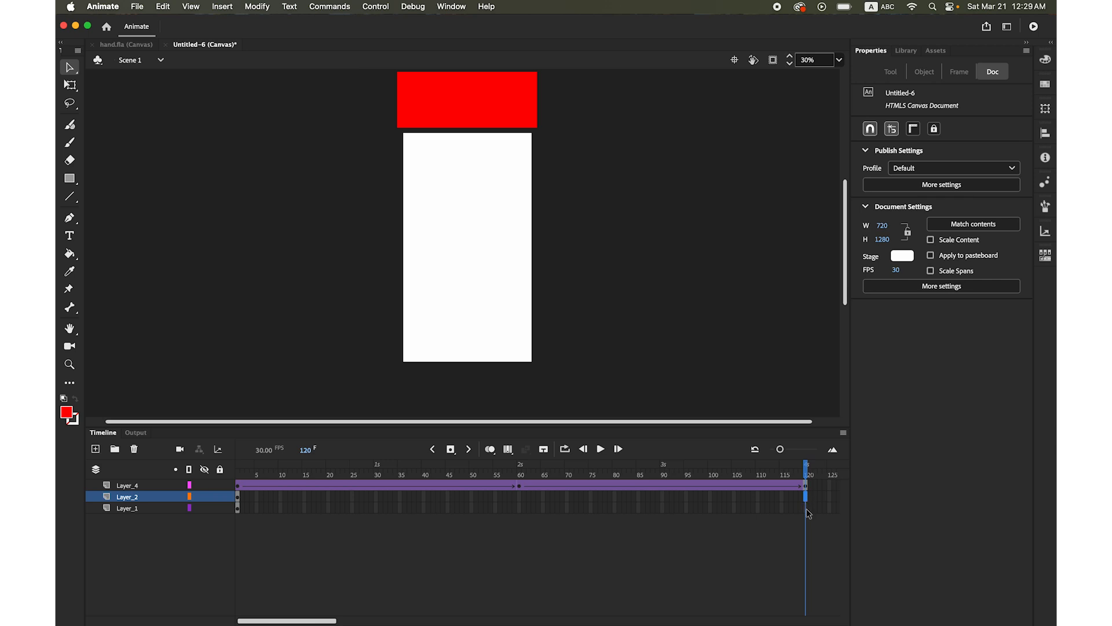
shift+click(806, 508)
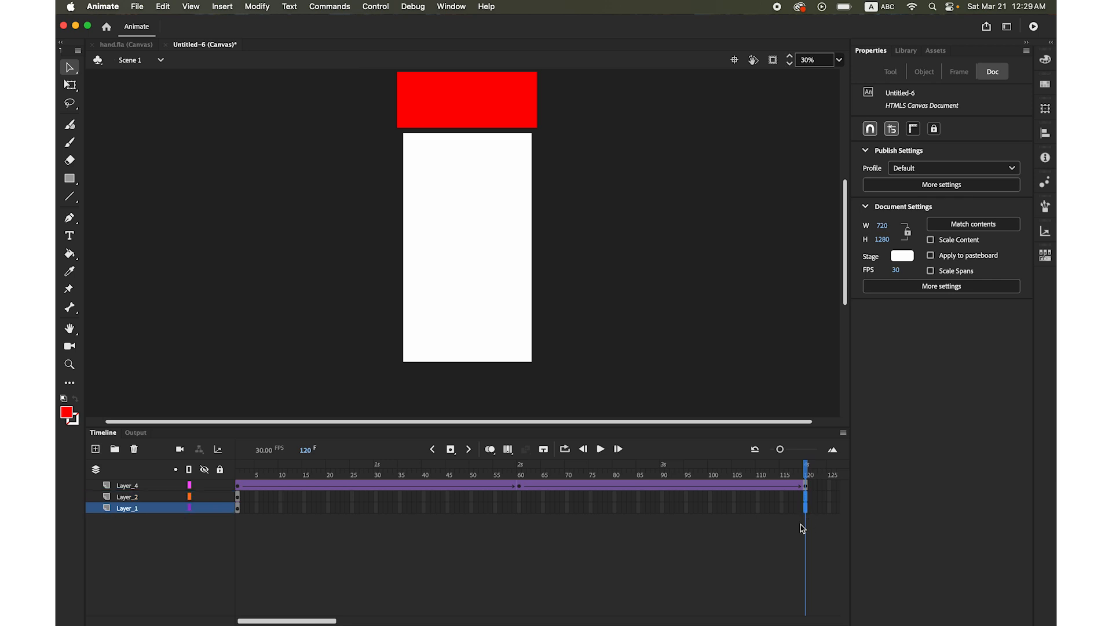
click(451, 449)
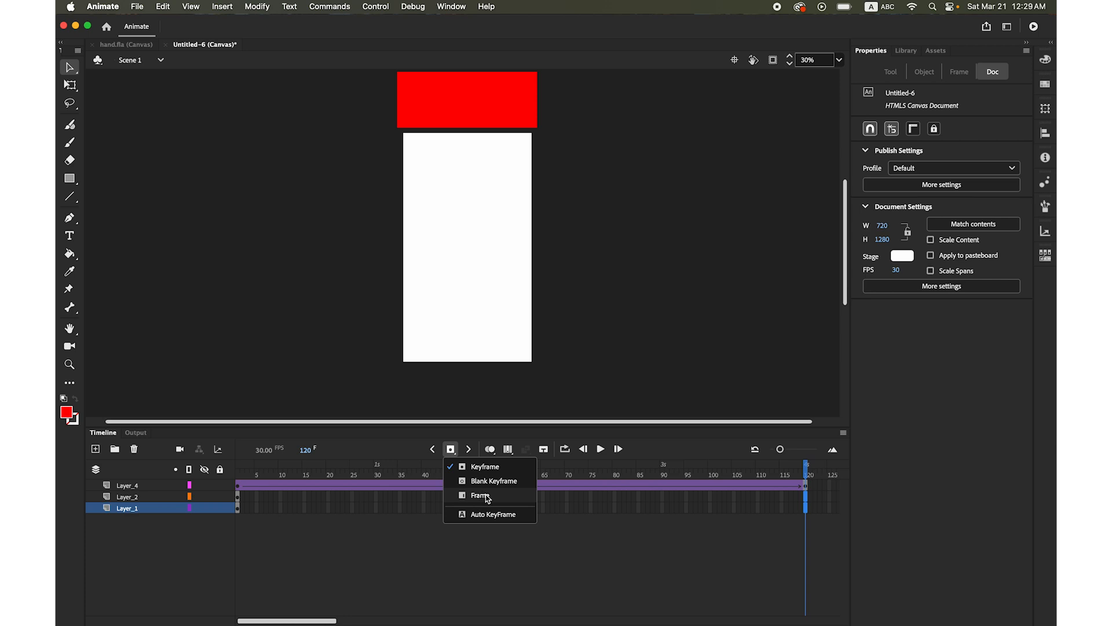
click(480, 496)
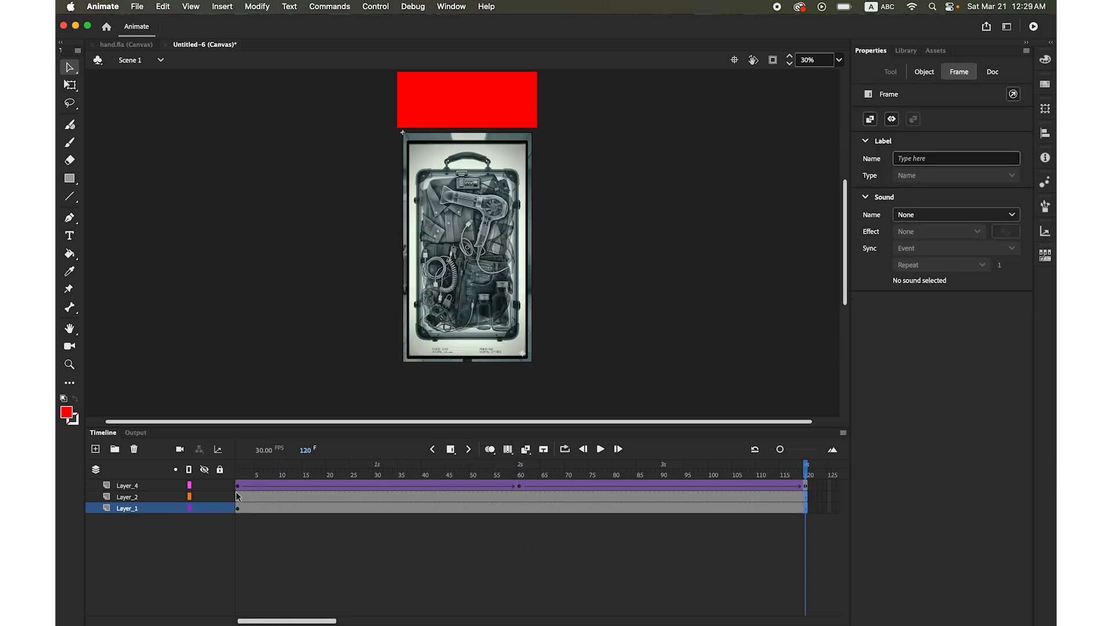
Step: Turn Layer_4 into a mask for Layer_2 and play the masked animation on the timeline
click(143, 489)
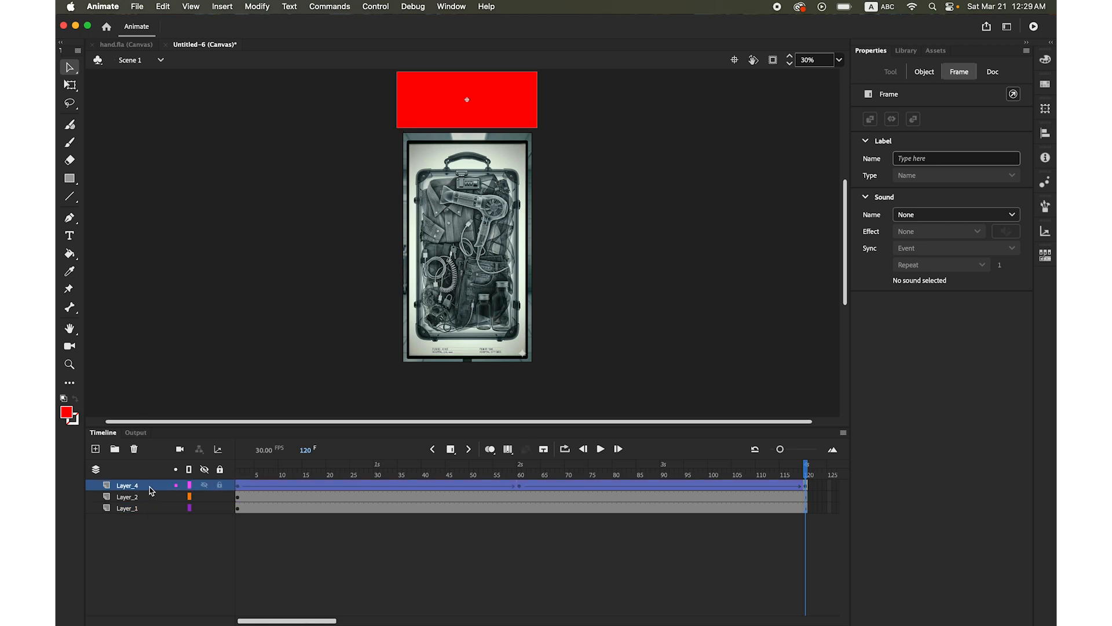
right_click(151, 490)
click(191, 488)
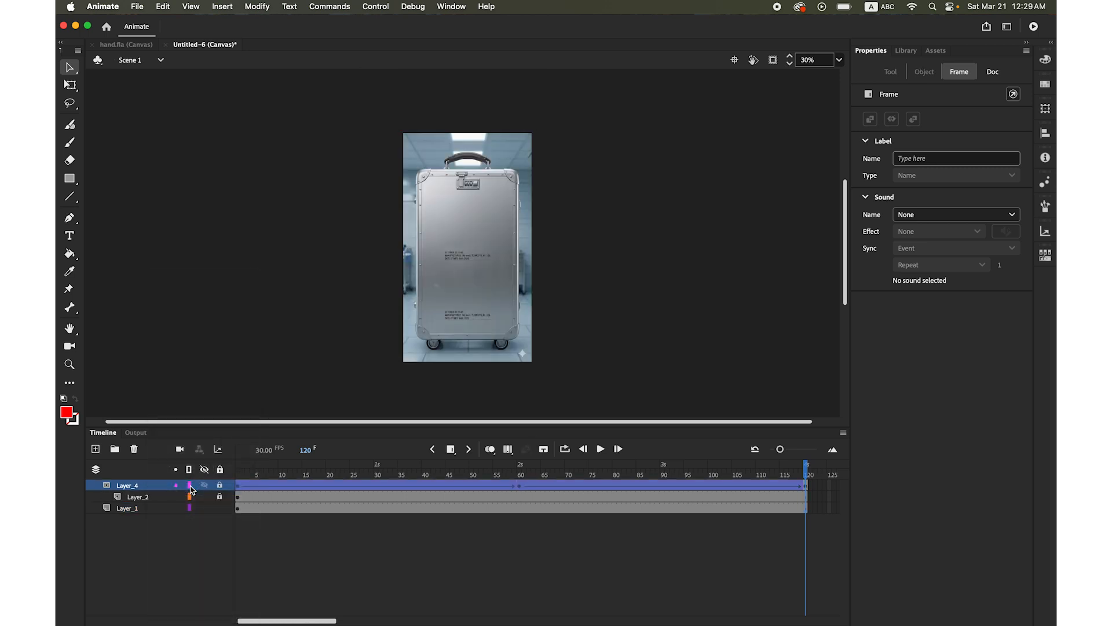
click(601, 449)
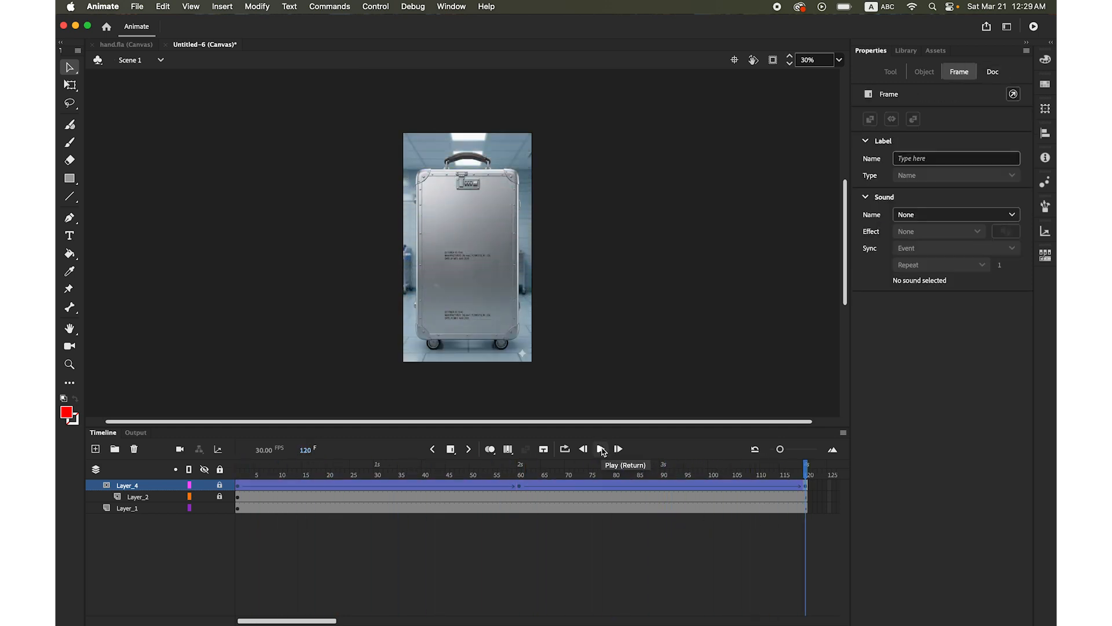
Step: Test the movie in the browser and zoom the page out until the whole suitcase fits
click(375, 7)
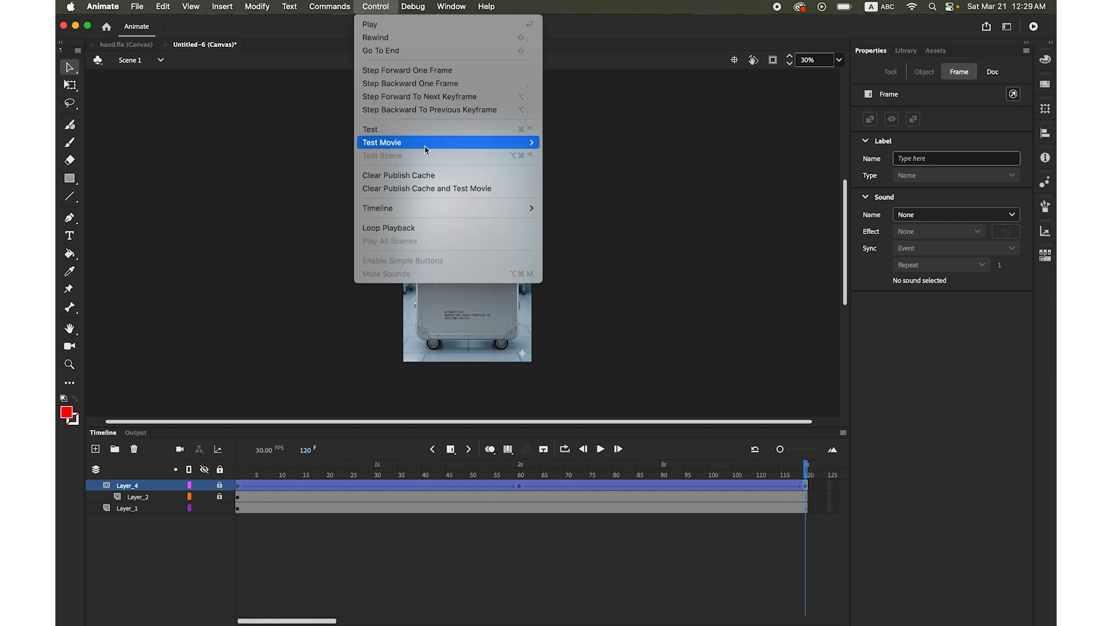
mouse_move(425, 150)
click(582, 161)
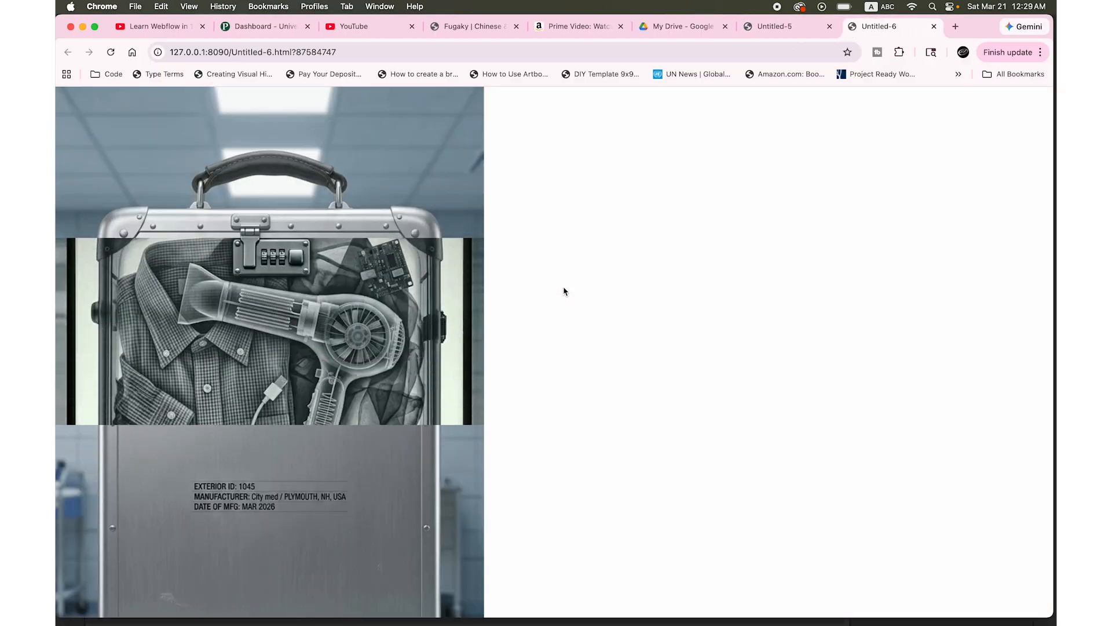
key(super+minus)
key(super+minus)
key(super+minus)
key(super+minus)
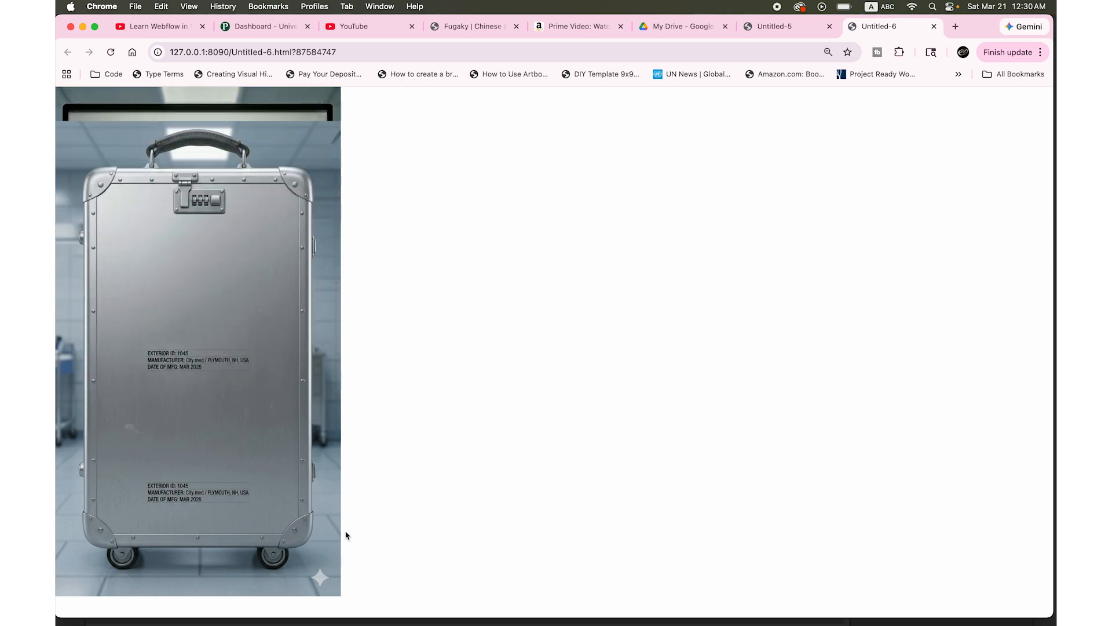
Step: Switch back to Animate and save the document as luggage.fla in the X-Ray effect folder
mouse_move(484, 620)
click(432, 607)
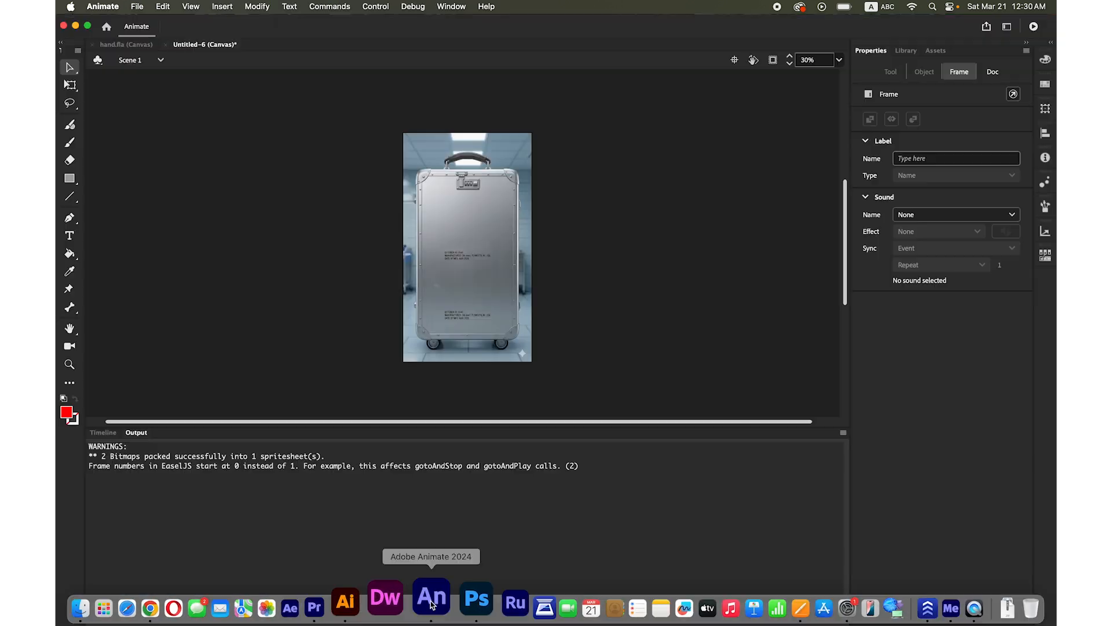
click(142, 5)
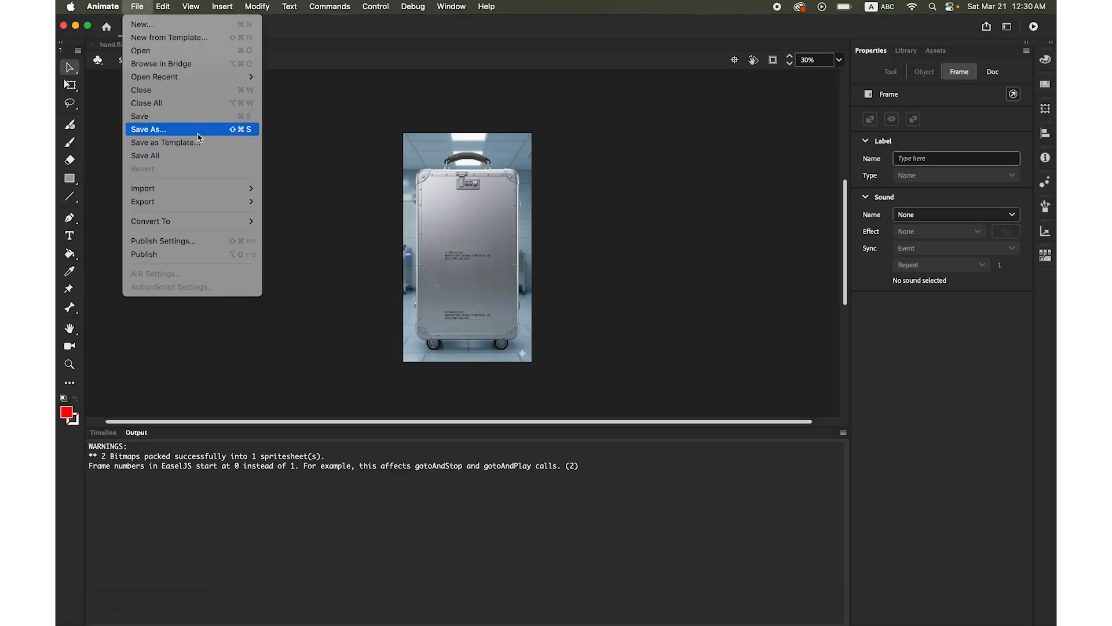
click(199, 131)
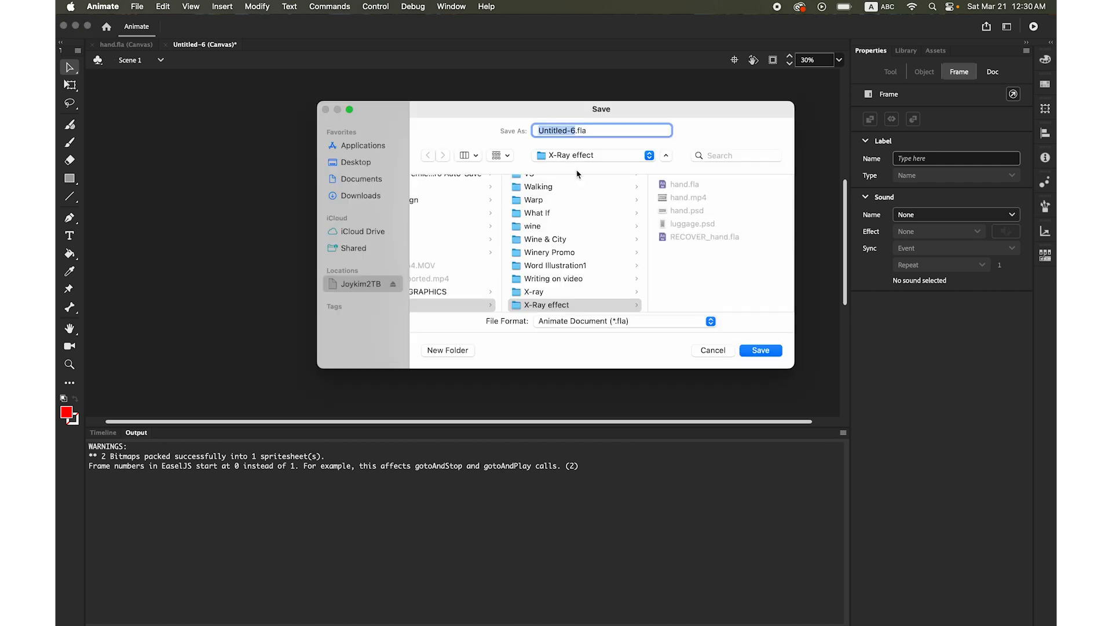
key(BackSpace)
text(luggage)
click(760, 350)
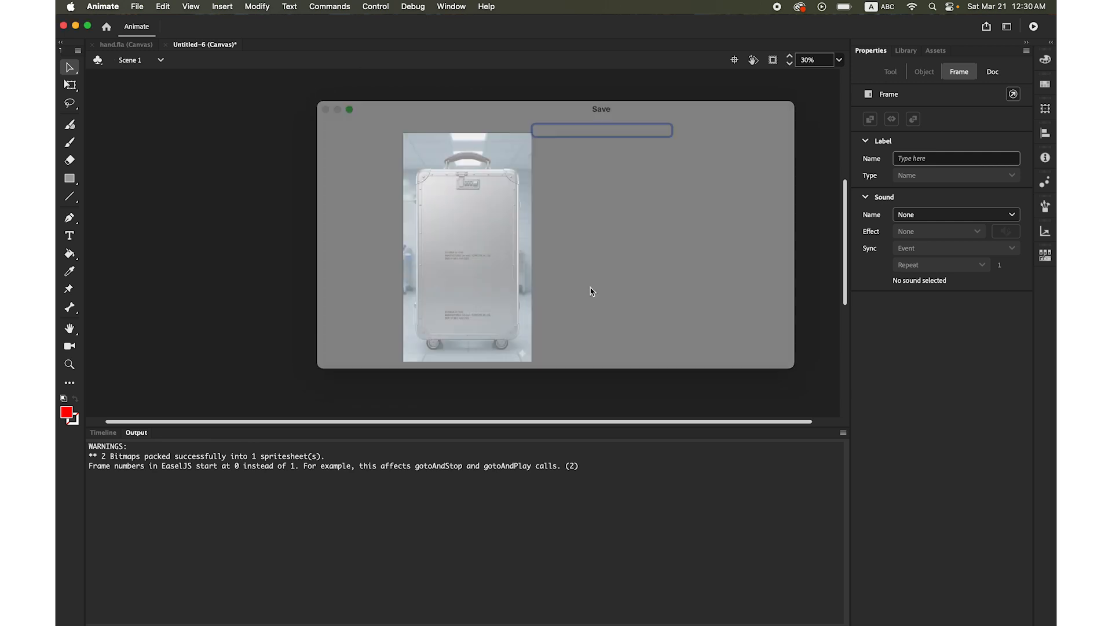
Step: Set up a video export of the entire movie in H.264 format, with luggage in the X-Ray effect folder as output
click(138, 5)
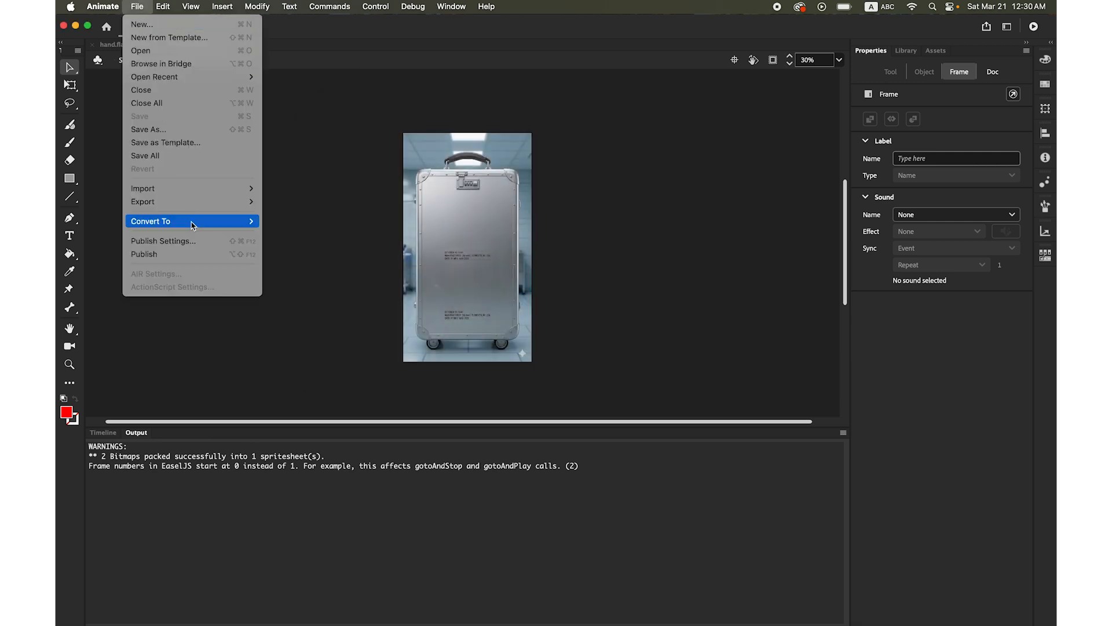
mouse_move(197, 204)
click(334, 245)
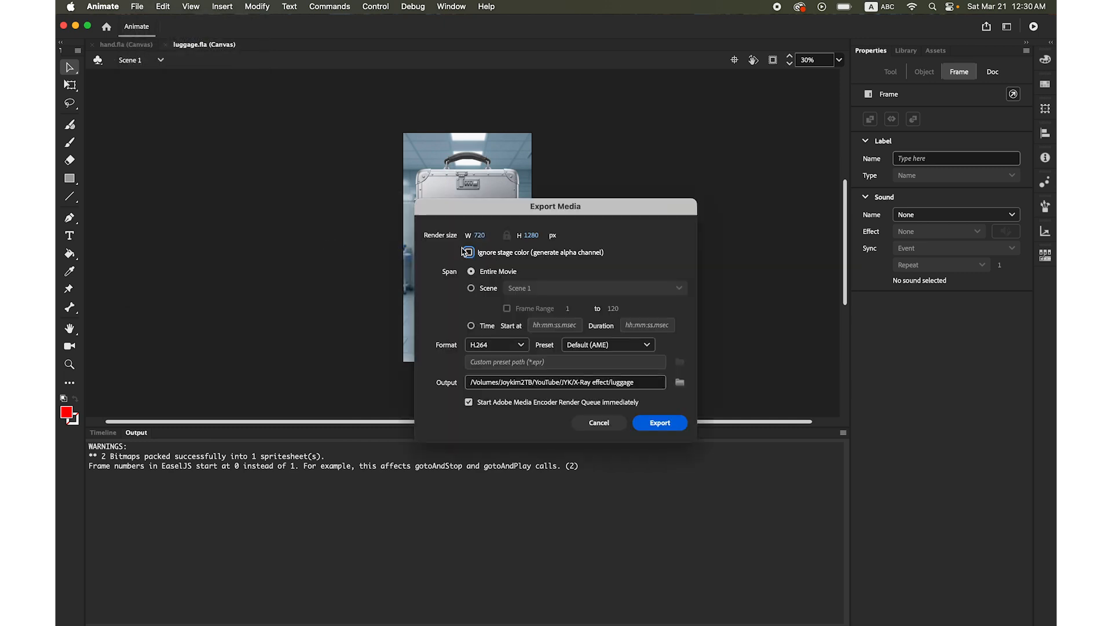
click(505, 347)
click(506, 347)
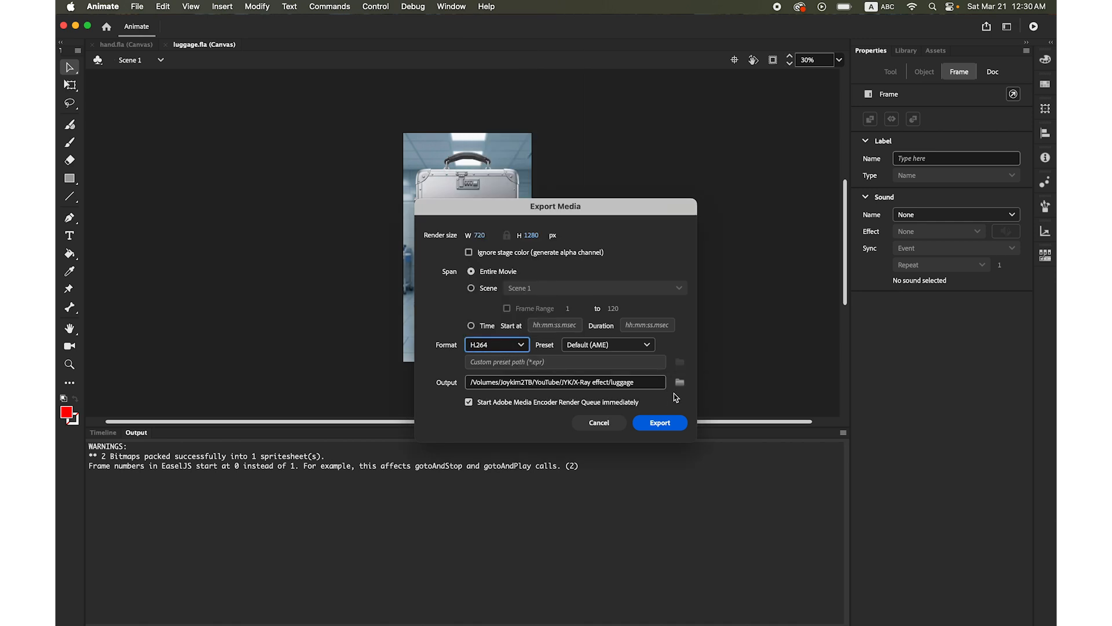
click(680, 383)
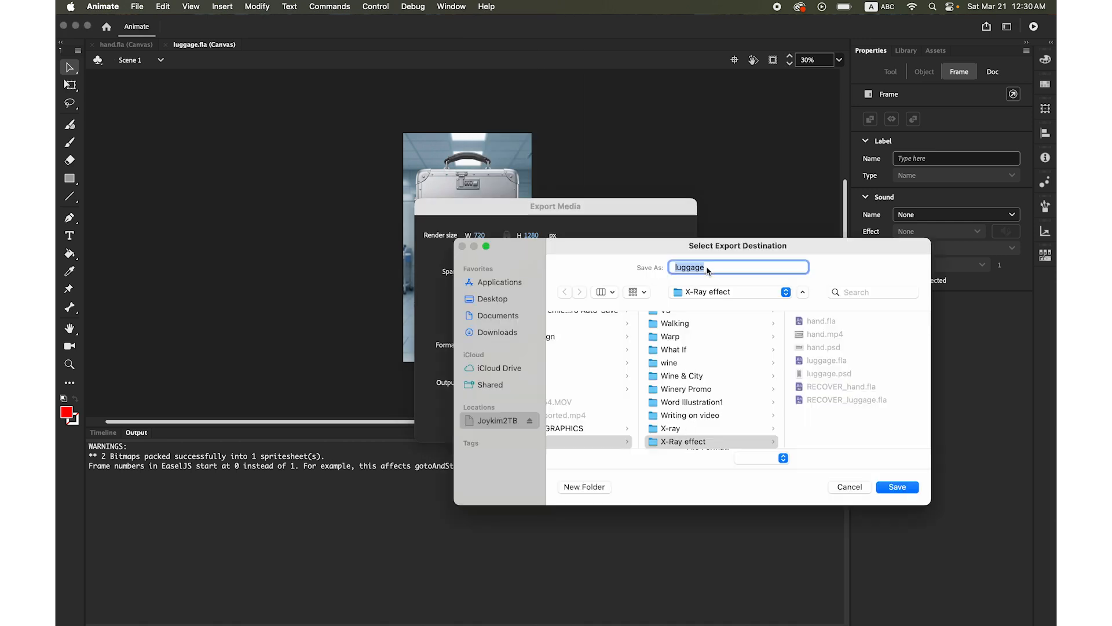
click(899, 488)
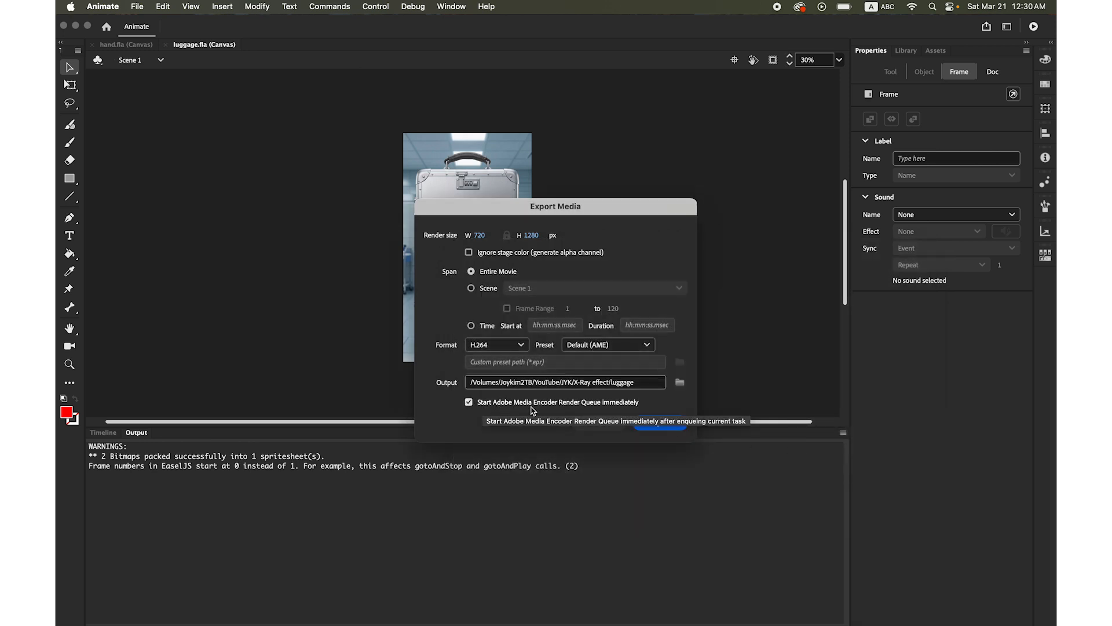
Step: Look at the Media Encoder queue, then return to Animate, start the video export and show the timeline again
mouse_move(1012, 621)
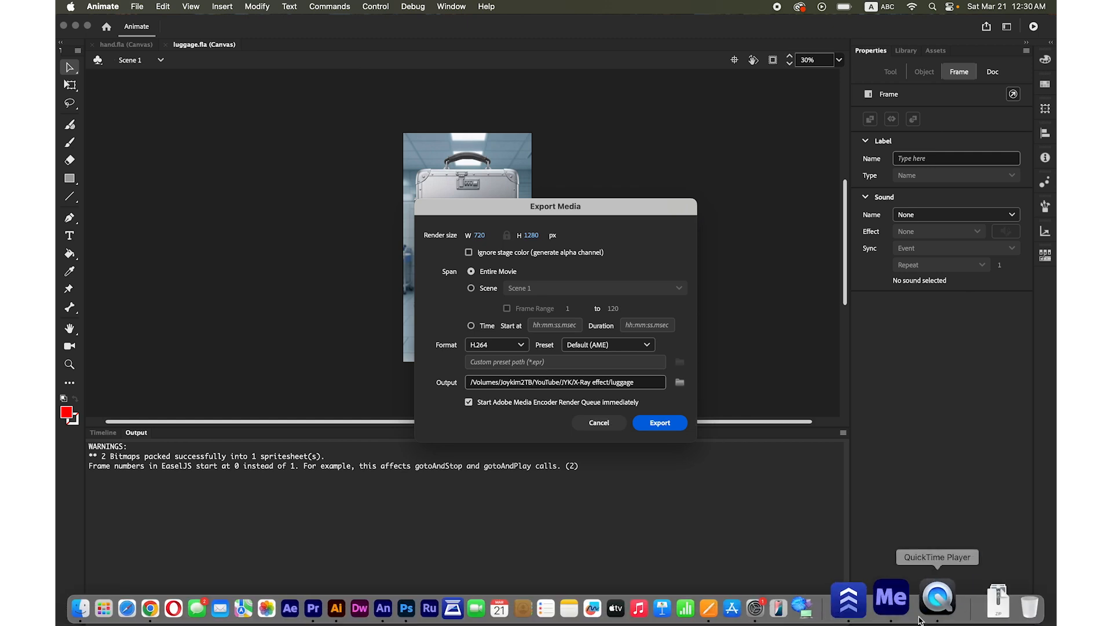
click(904, 600)
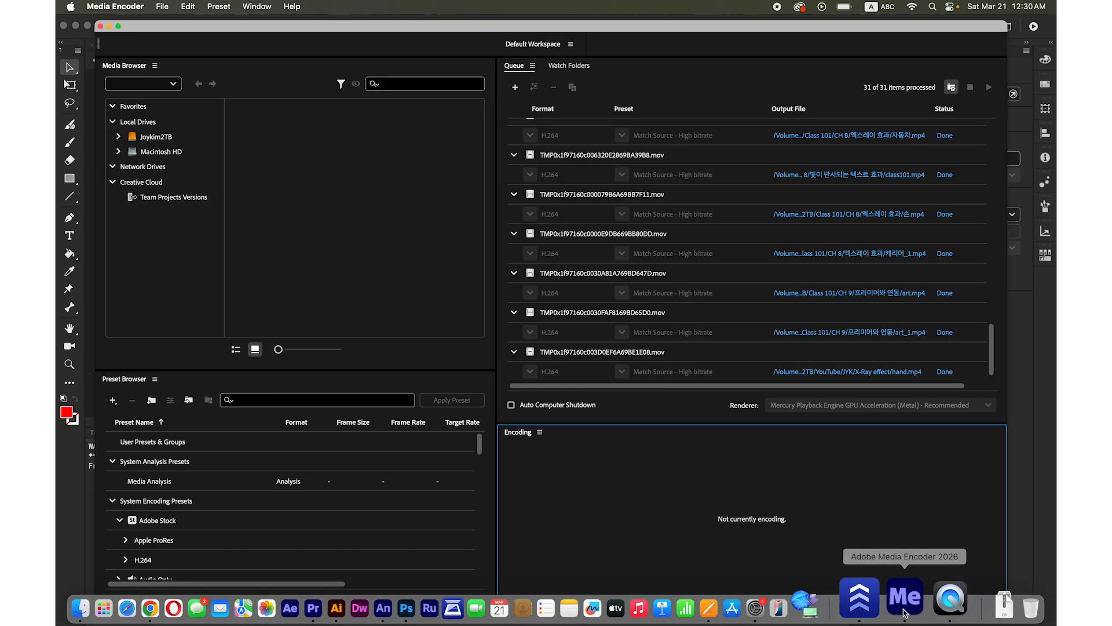
click(426, 605)
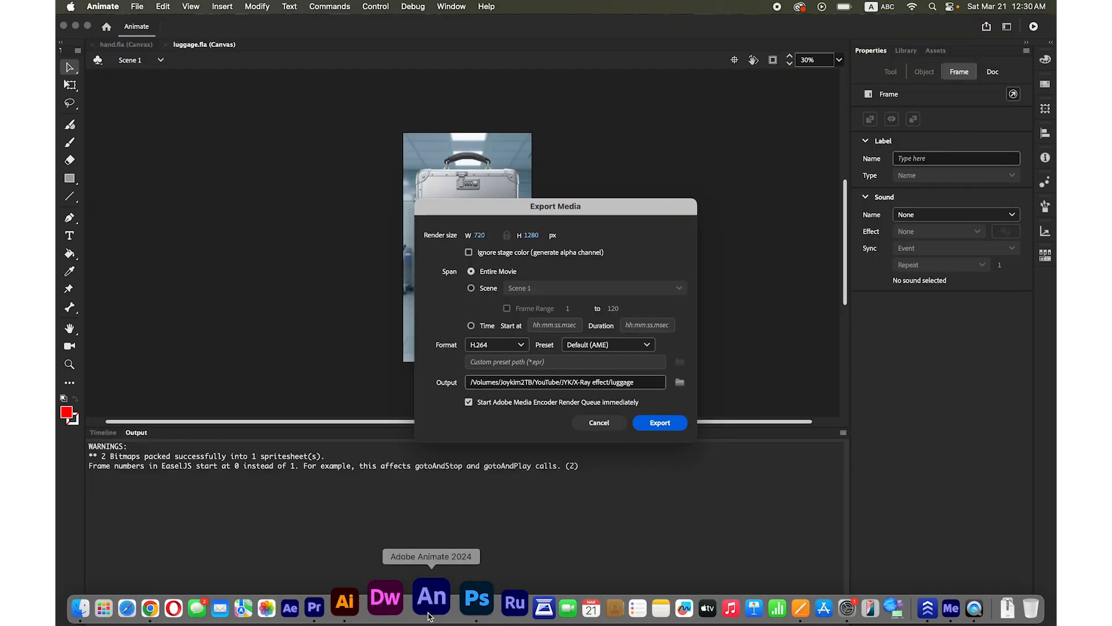
click(661, 424)
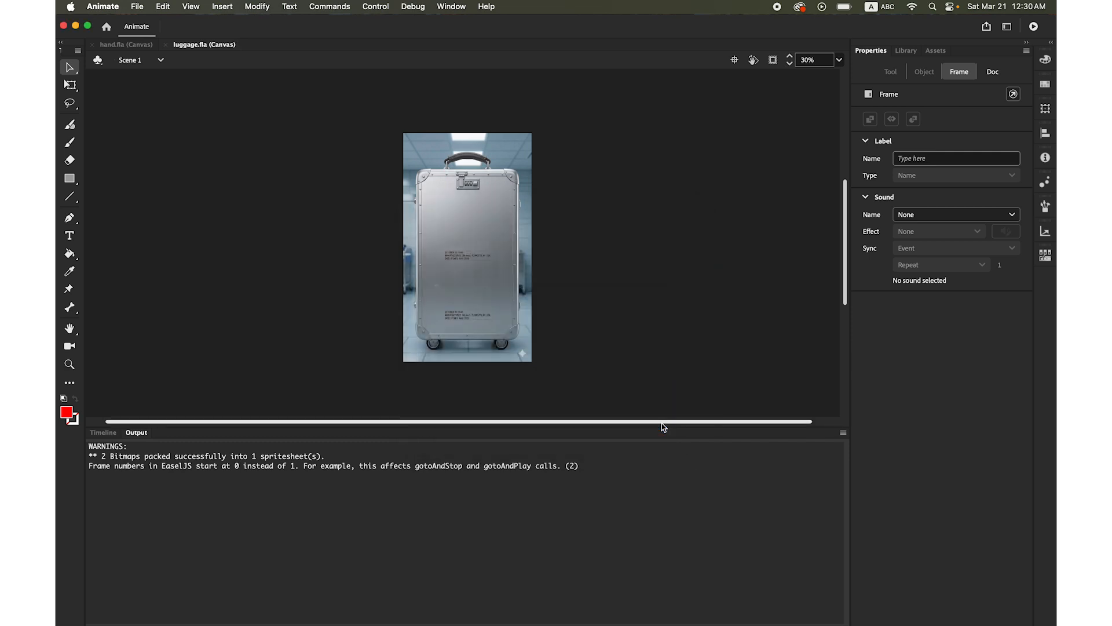
click(102, 433)
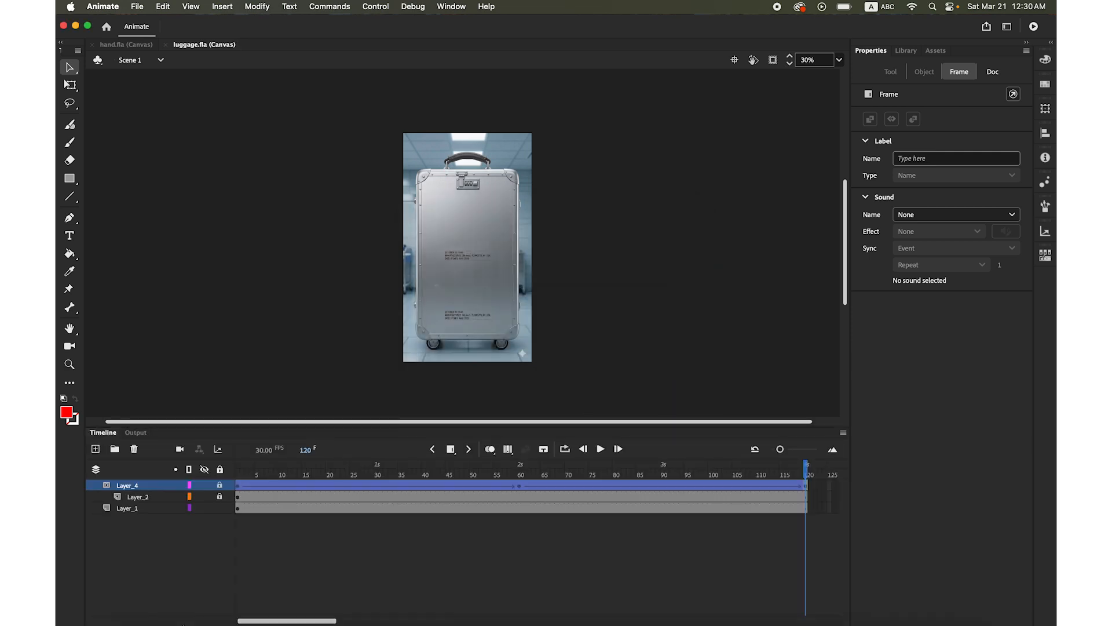
Step: Switch to Finder and preview the exported luggage.mp4 in the X-Ray effect folder
click(124, 597)
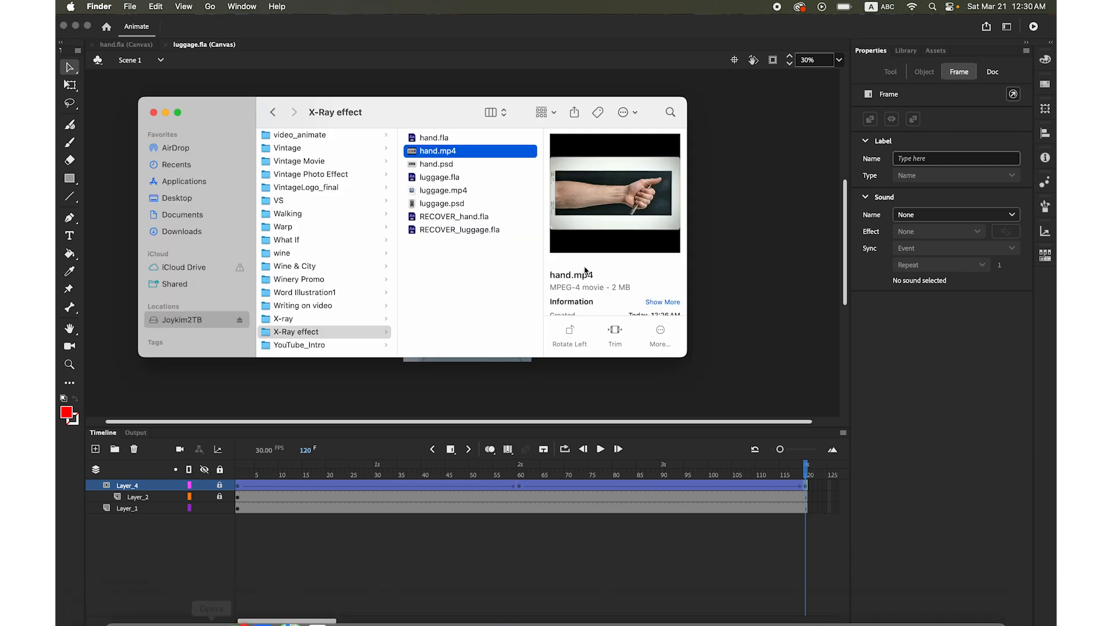
click(451, 231)
click(423, 191)
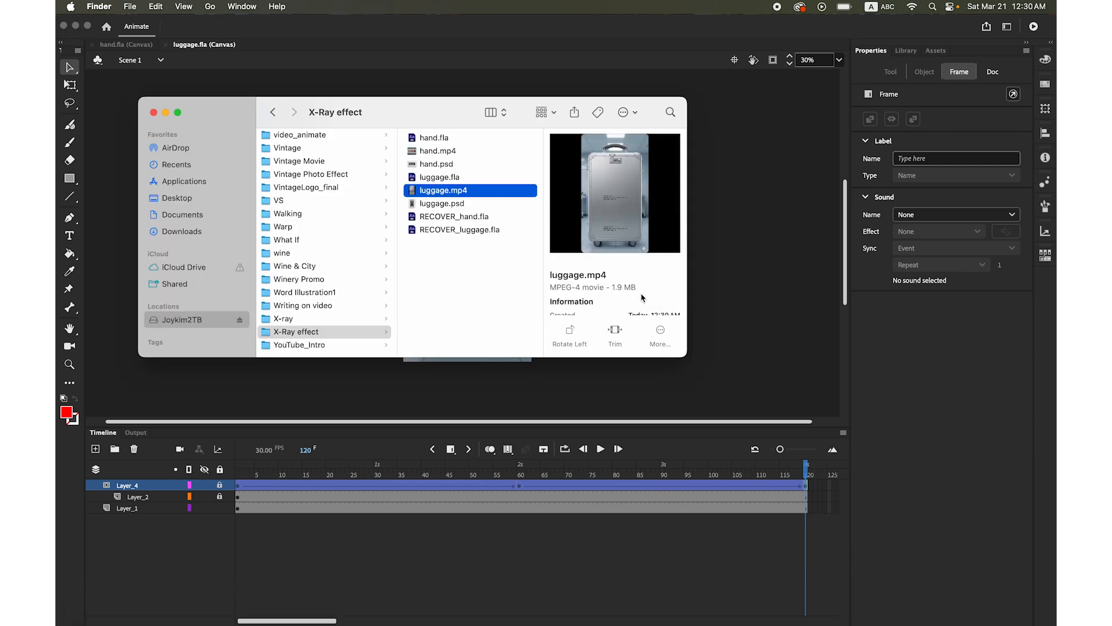
key(space)
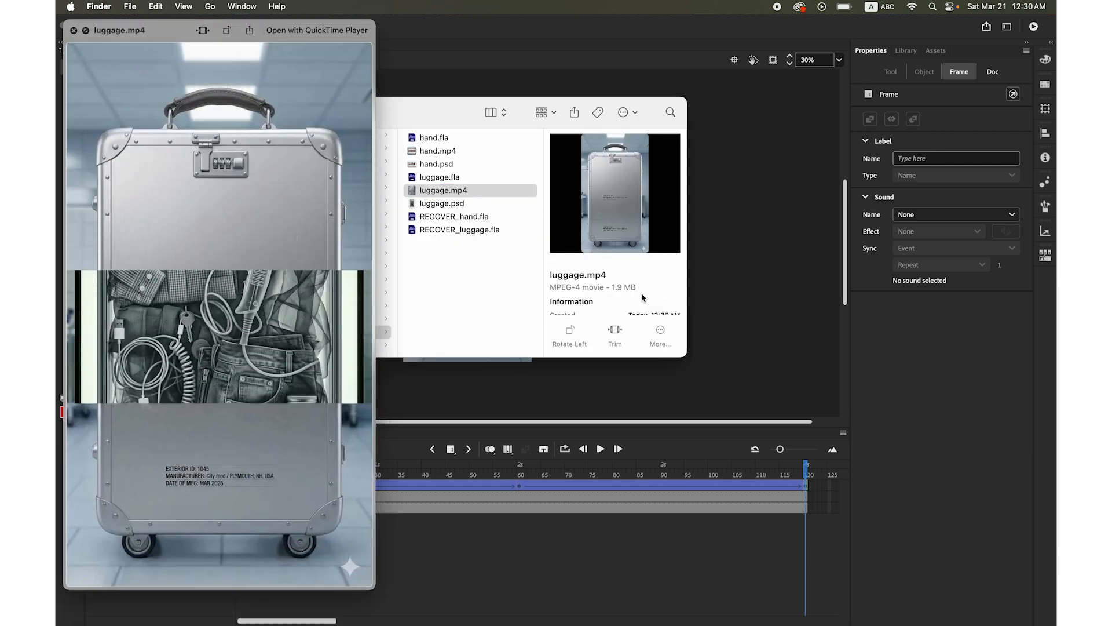